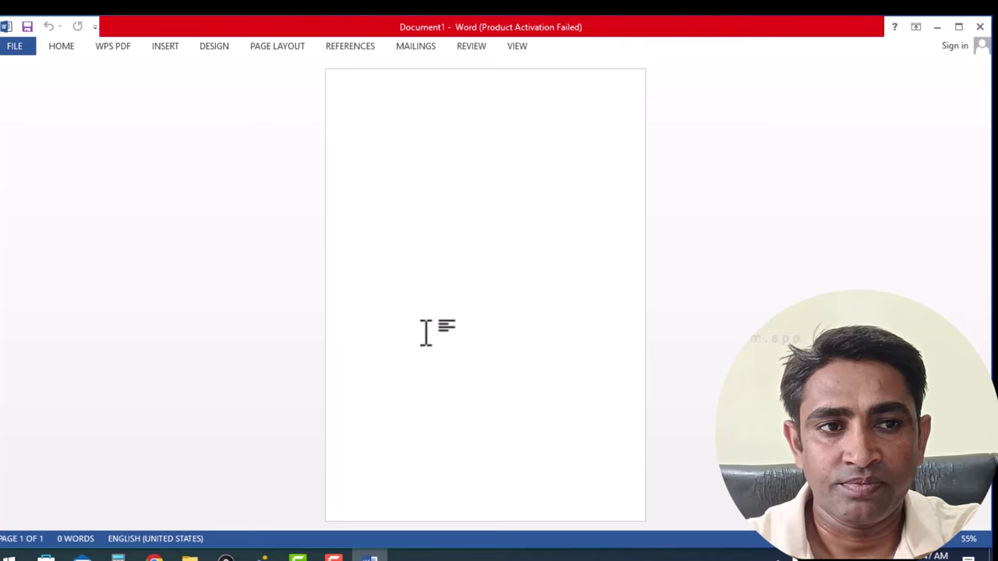
- Close the Activation Wizard and show the Recent Documents list with Ctrl+O
{"action": "left_click", "coordinate": [636, 432]}
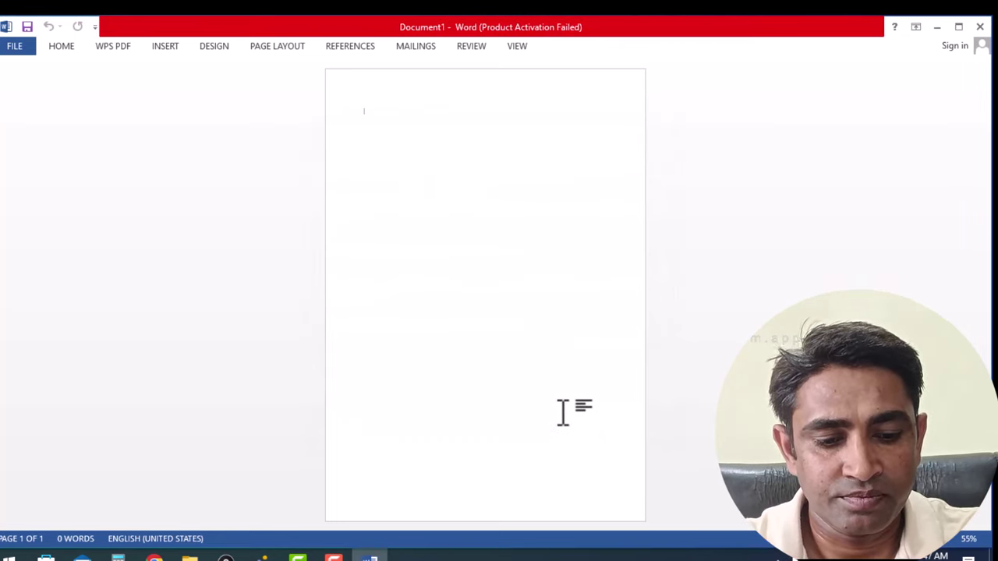
{"action": "key", "text": "ctrl+o"}
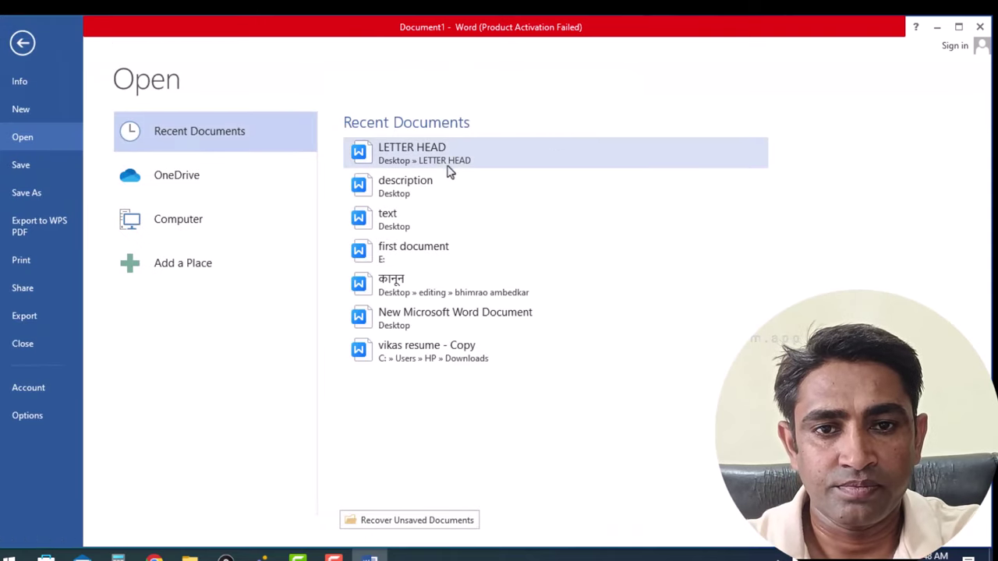
- Open the LETTER HEAD sample, then launch WINWORD from Run and create a blank document
{"action": "left_click", "coordinate": [446, 164]}
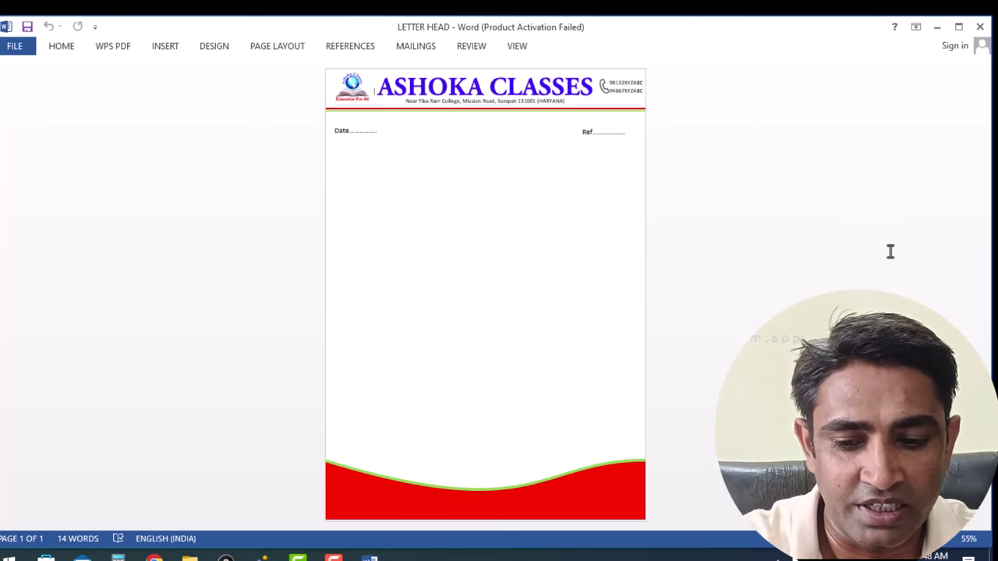
{"action": "key", "text": "super+r"}
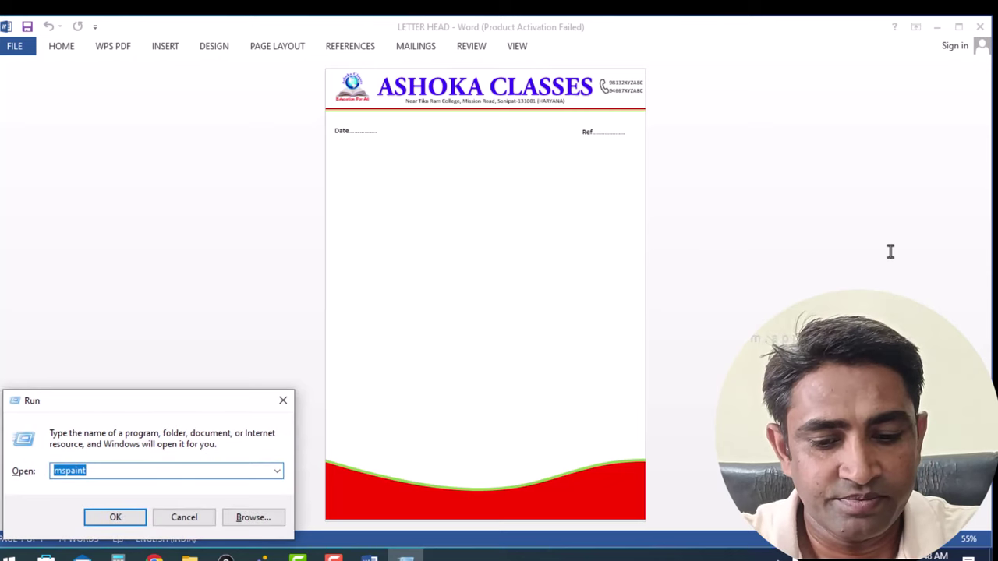
{"action": "type", "text": "WINWP"}
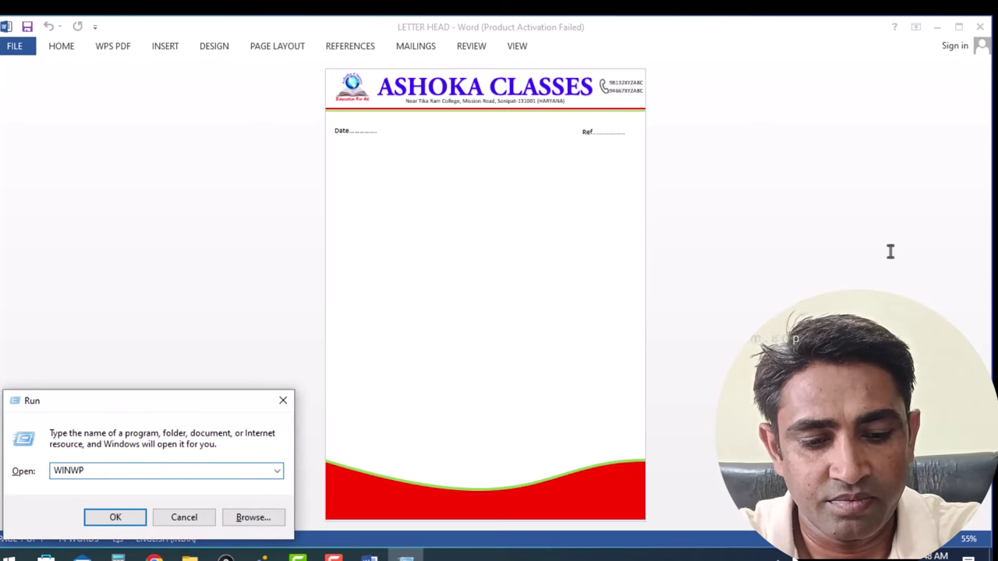
{"action": "key", "text": "BackSpace"}
{"action": "type", "text": "ORD"}
{"action": "key", "text": "Return"}
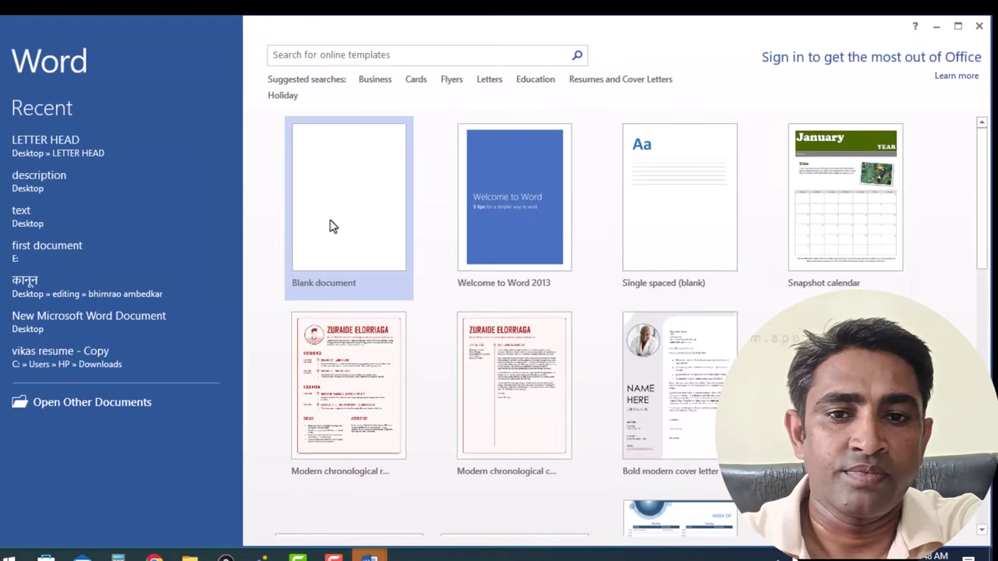
{"action": "left_click", "coordinate": [330, 225]}
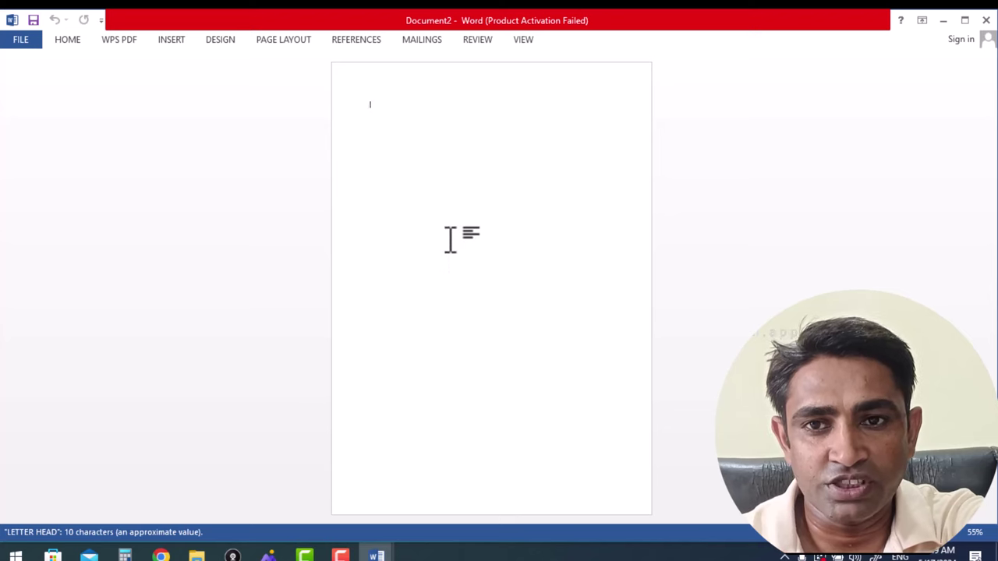
- Set the paper size to A4 and apply Narrow 0.5" margins
{"action": "left_click", "coordinate": [287, 41]}
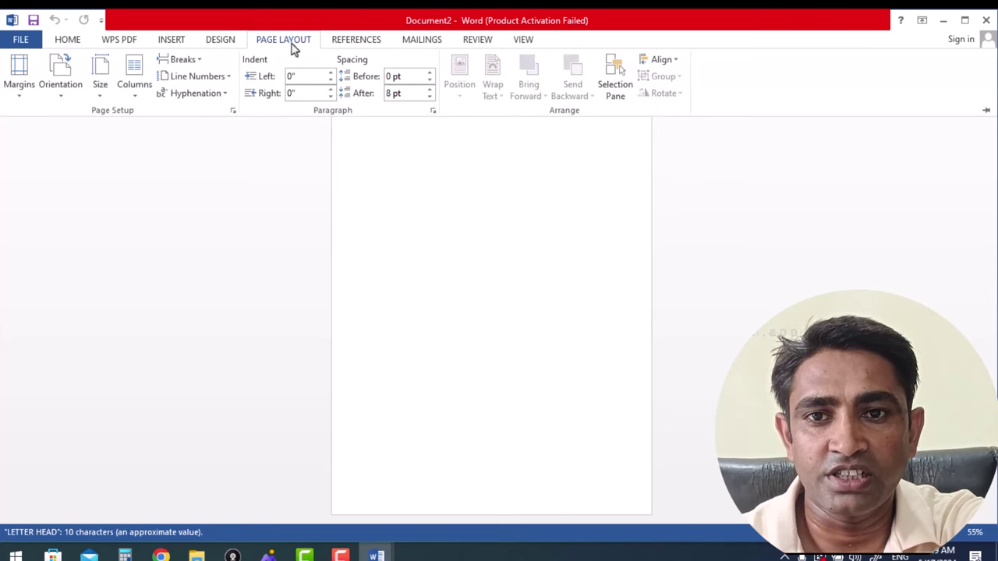
{"action": "left_click", "coordinate": [100, 92]}
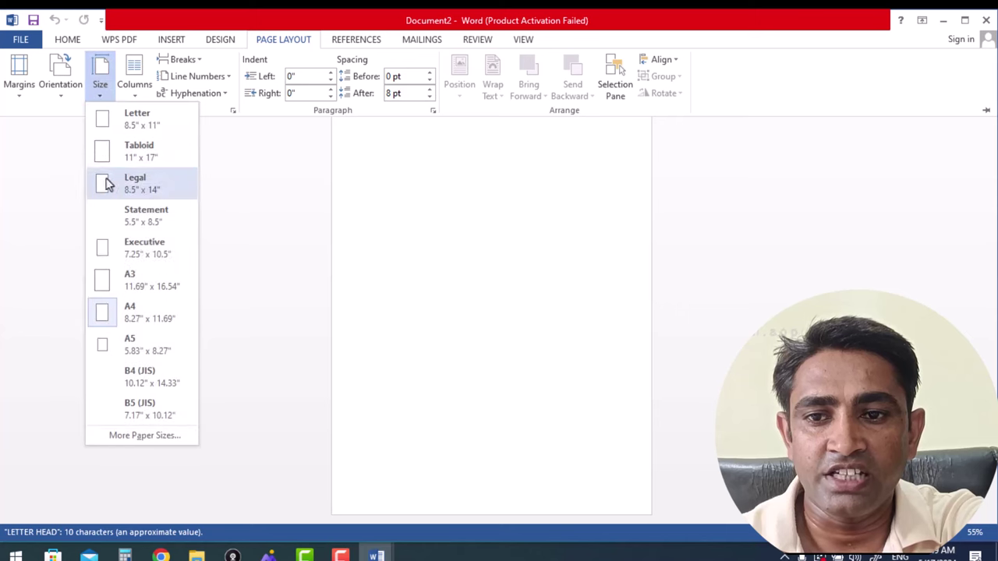
{"action": "left_click", "coordinate": [147, 313]}
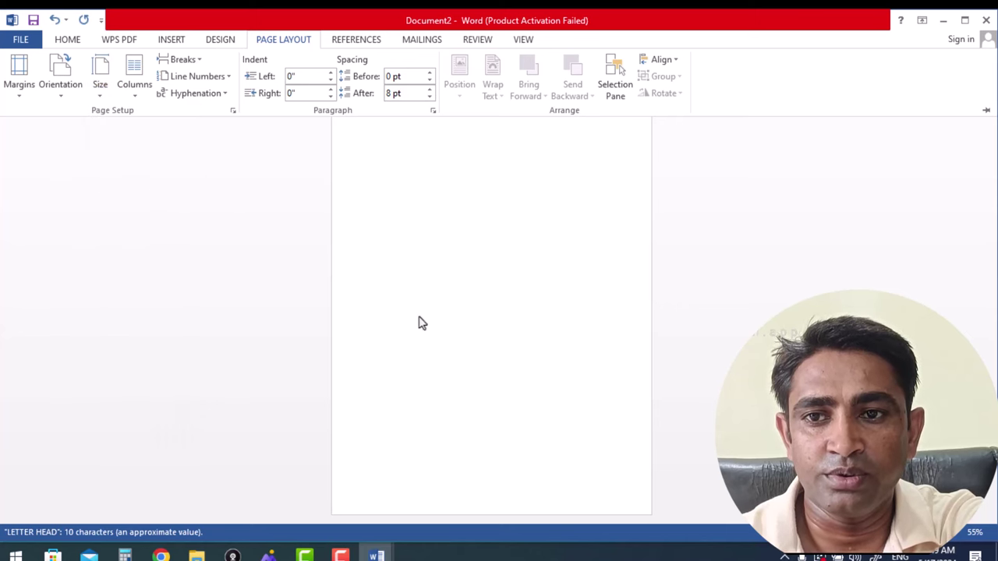
{"action": "left_click", "coordinate": [19, 94]}
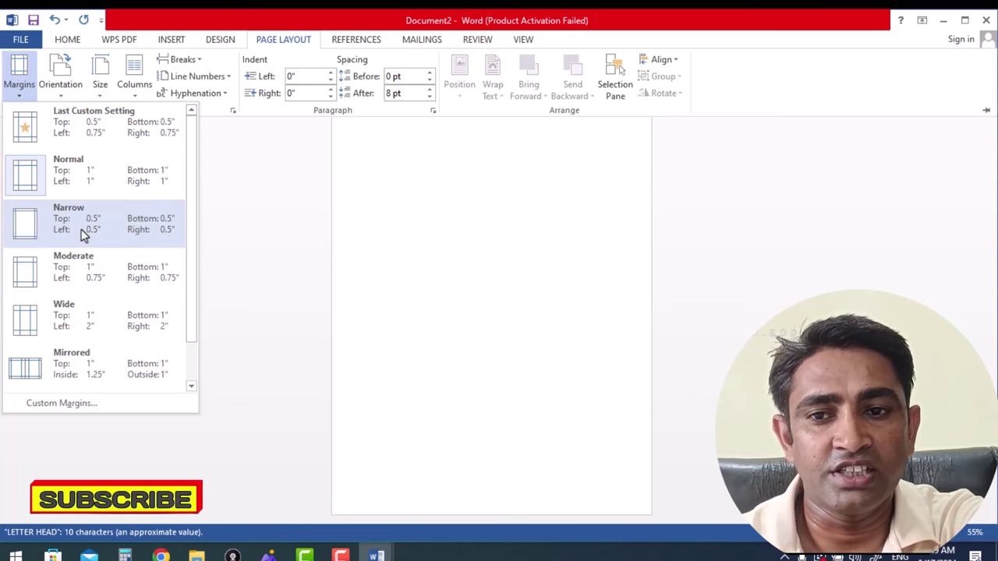
{"action": "left_click", "coordinate": [83, 234]}
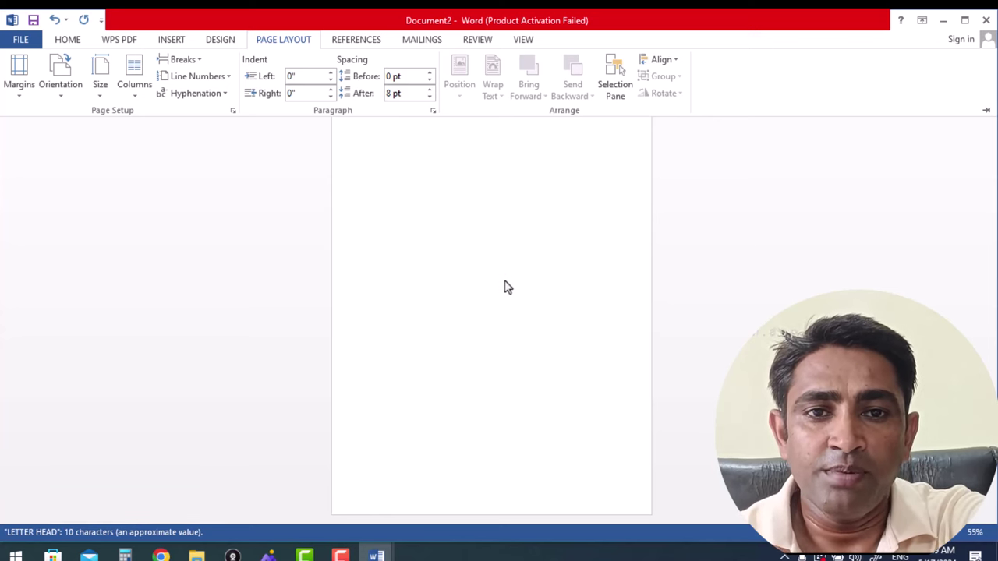
{"action": "left_click", "coordinate": [170, 41]}
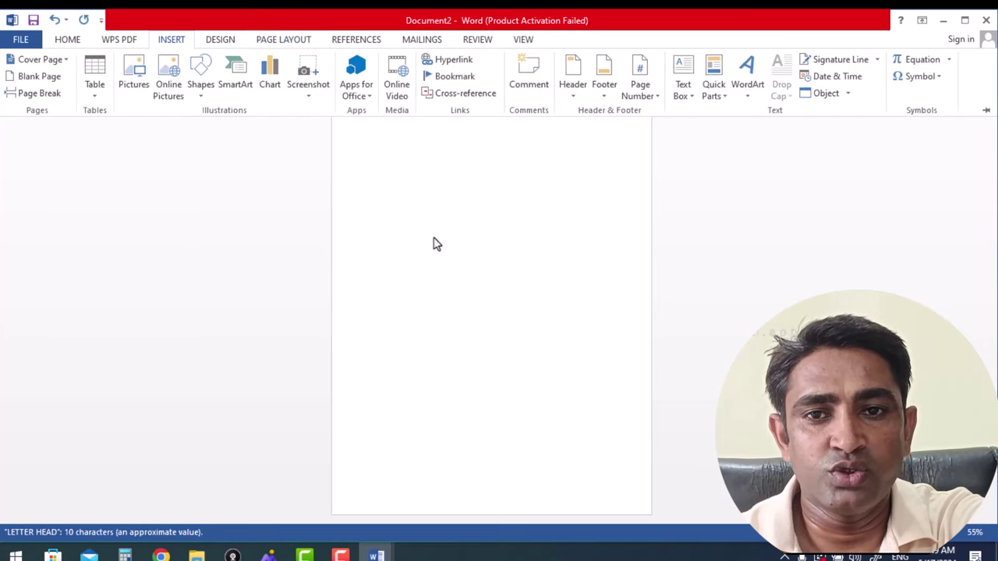
{"action": "key", "text": "alt+Tab"}
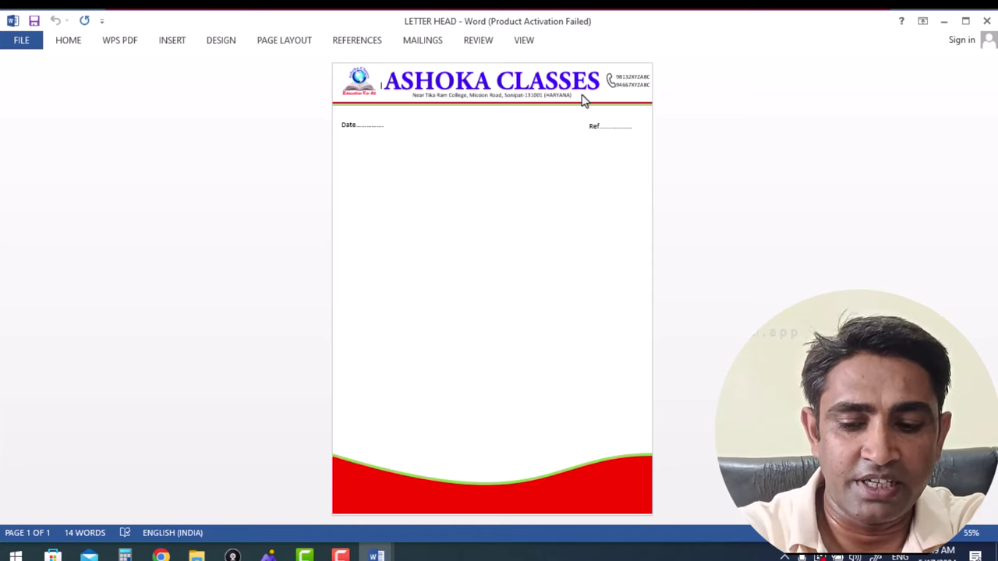
{"action": "key", "text": "alt+Tab"}
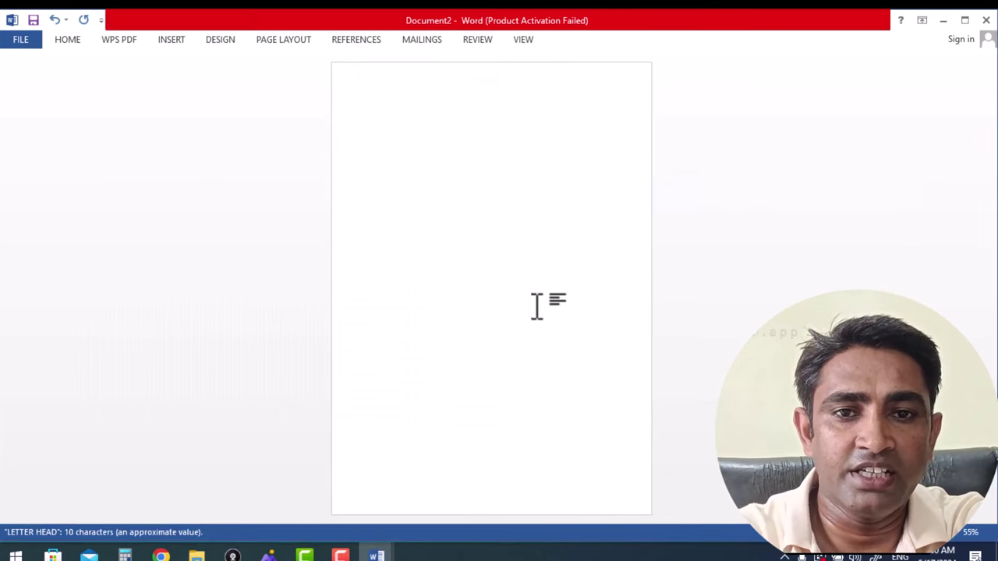
{"action": "type", "text": "sssss"}
{"action": "left_click_drag", "start_coordinate": [369, 149], "coordinate": [341, 151]}
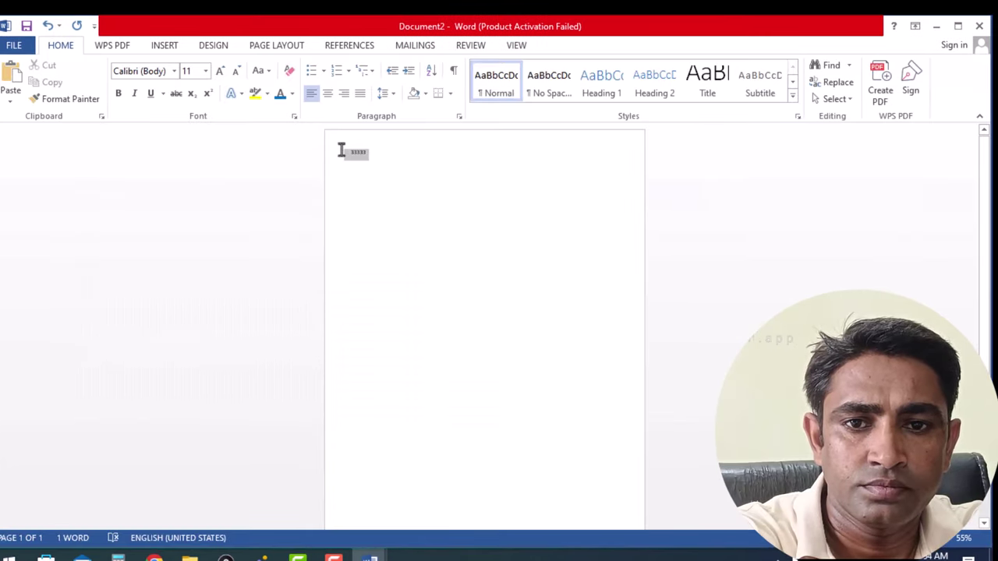
{"action": "key", "text": "BackSpace"}
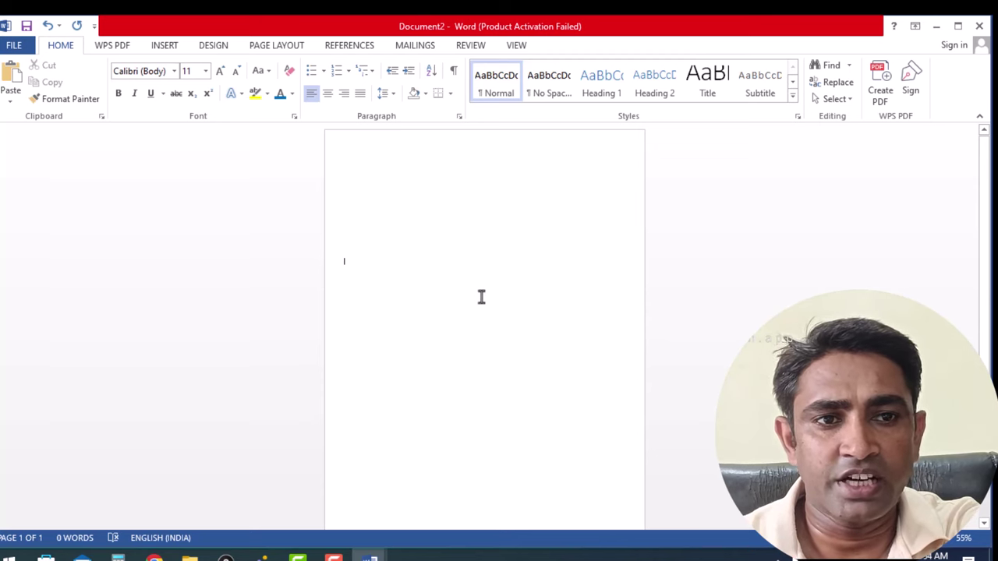
- Draw a 1.34" by 8.28" text box spanning the top of the page
{"action": "left_click", "coordinate": [162, 45]}
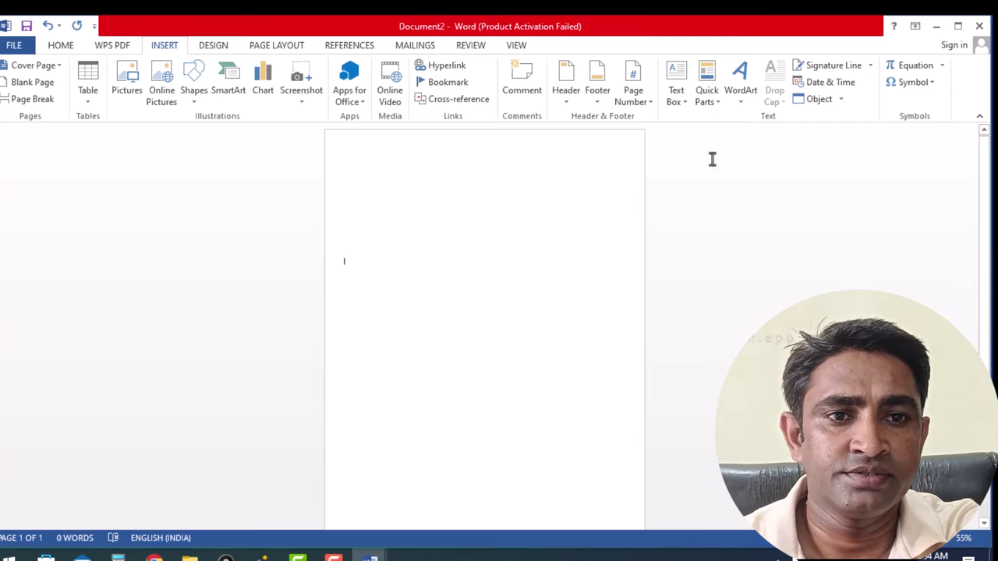
{"action": "left_click", "coordinate": [684, 101]}
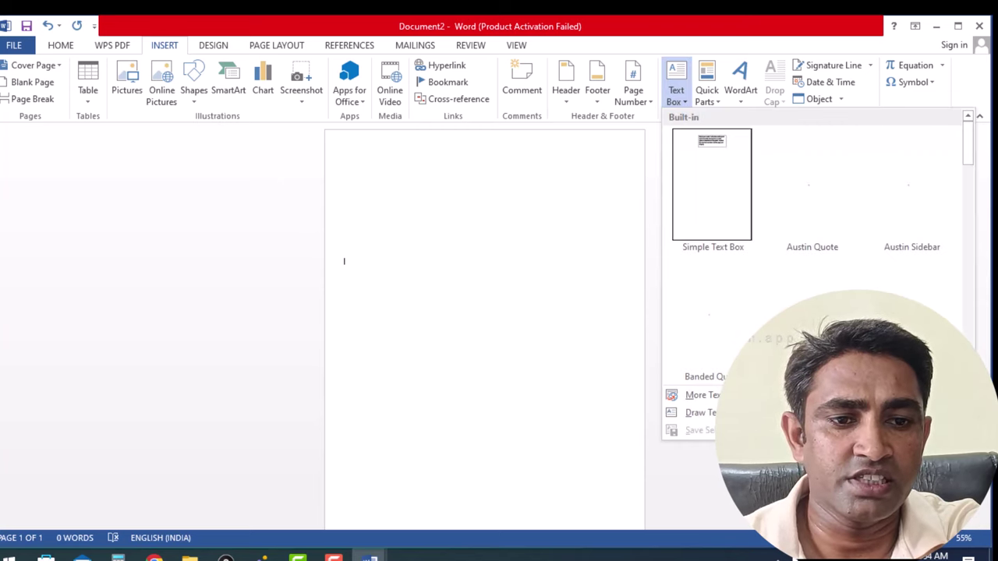
{"action": "left_click", "coordinate": [697, 412]}
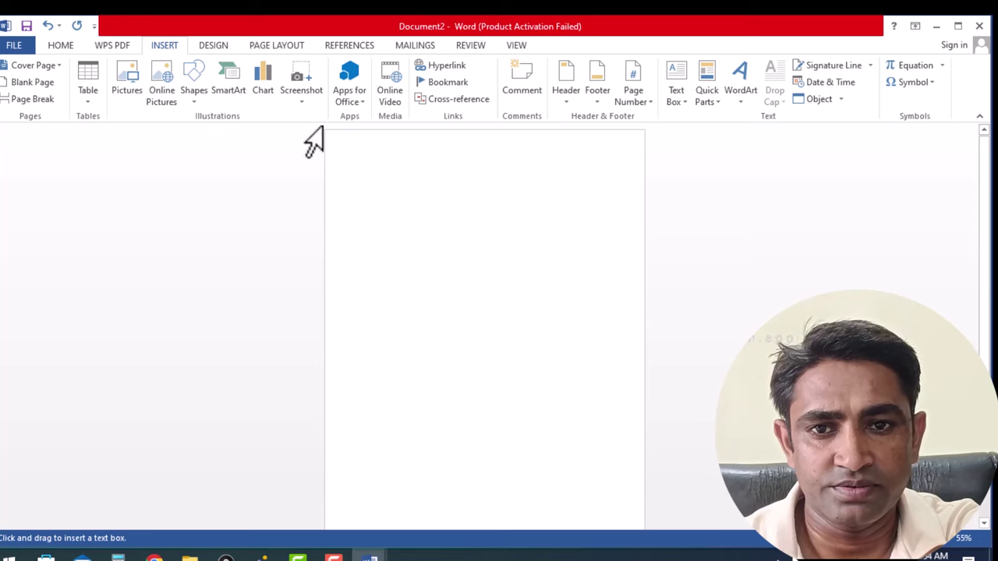
{"action": "left_click_drag", "start_coordinate": [323, 132], "coordinate": [644, 183]}
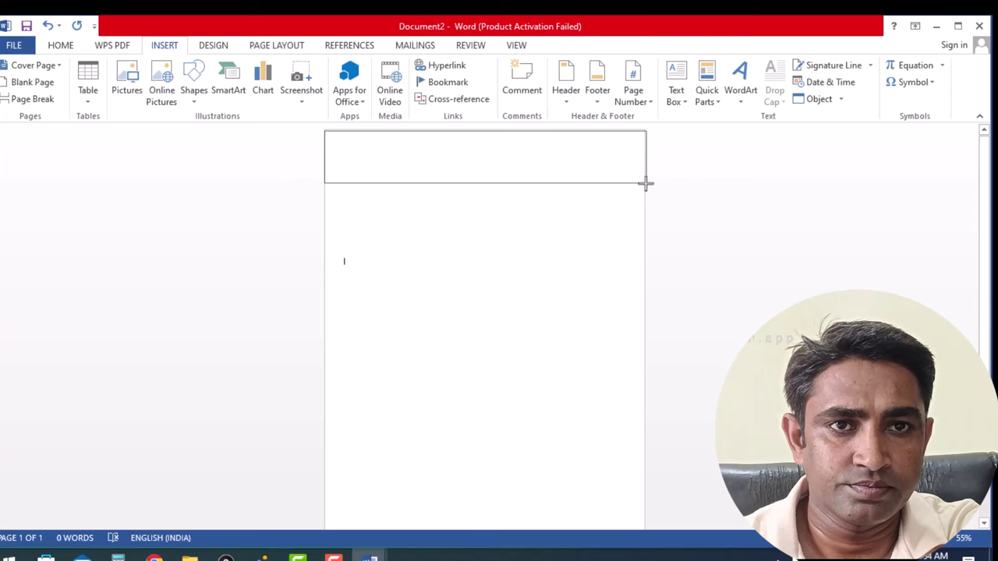
{"action": "left_click_drag", "start_coordinate": [645, 183], "coordinate": [646, 183]}
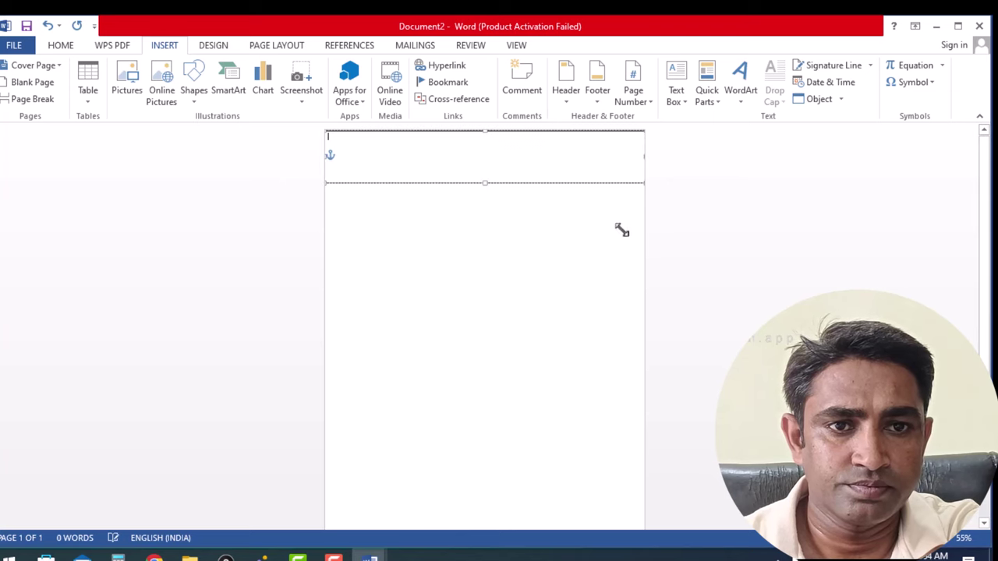
{"action": "right_click", "coordinate": [515, 185]}
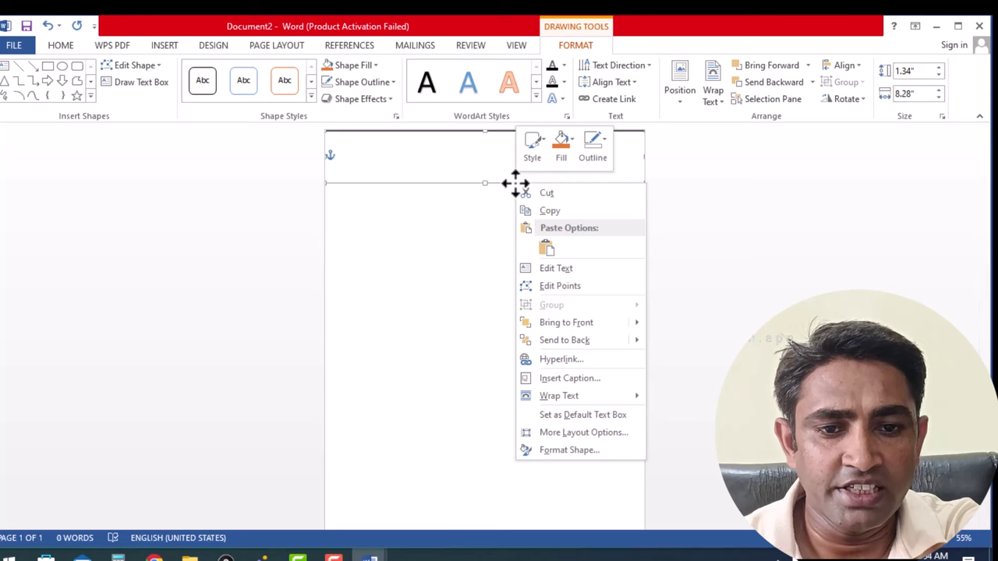
{"action": "mouse_move", "coordinate": [527, 397]}
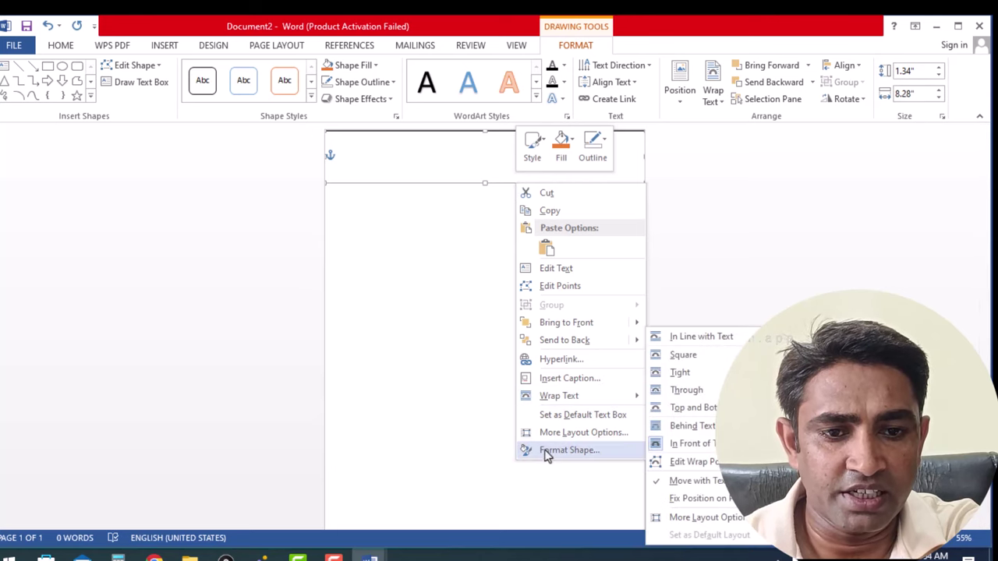
{"action": "left_click", "coordinate": [405, 333]}
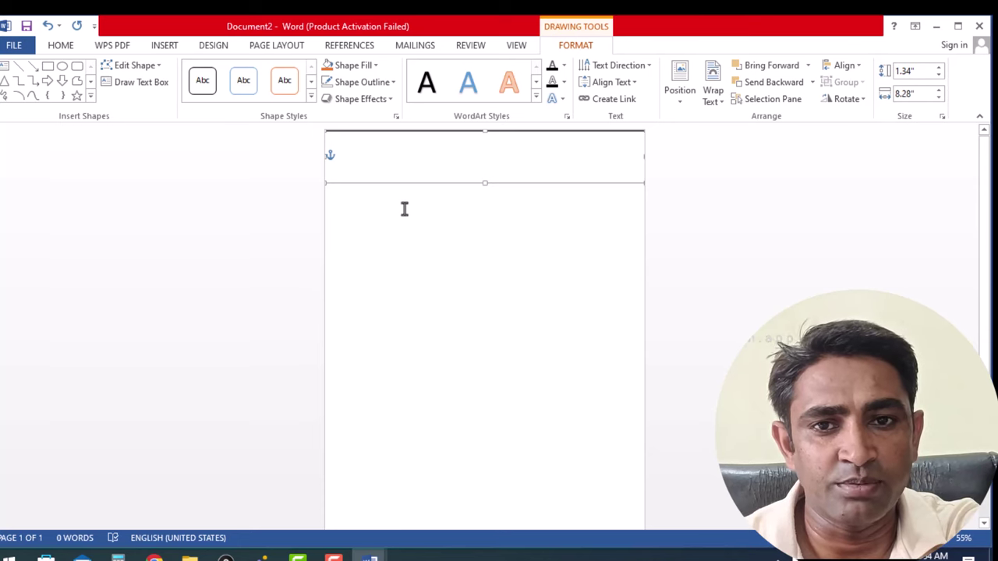
- Set the text box's Shape Outline to No Outline
{"action": "left_click", "coordinate": [394, 84]}
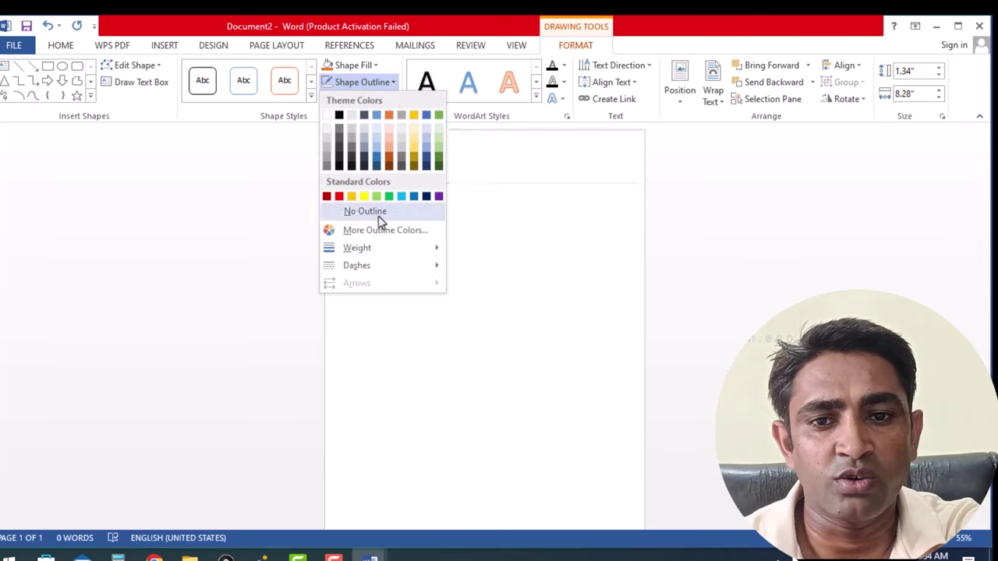
{"action": "mouse_move", "coordinate": [374, 265]}
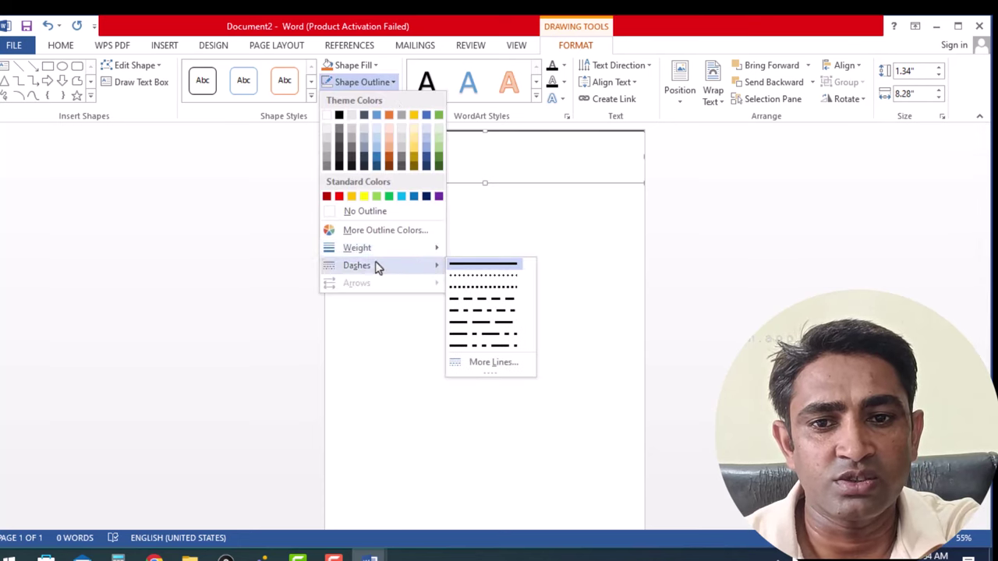
{"action": "left_click", "coordinate": [378, 211]}
{"action": "left_click", "coordinate": [479, 232]}
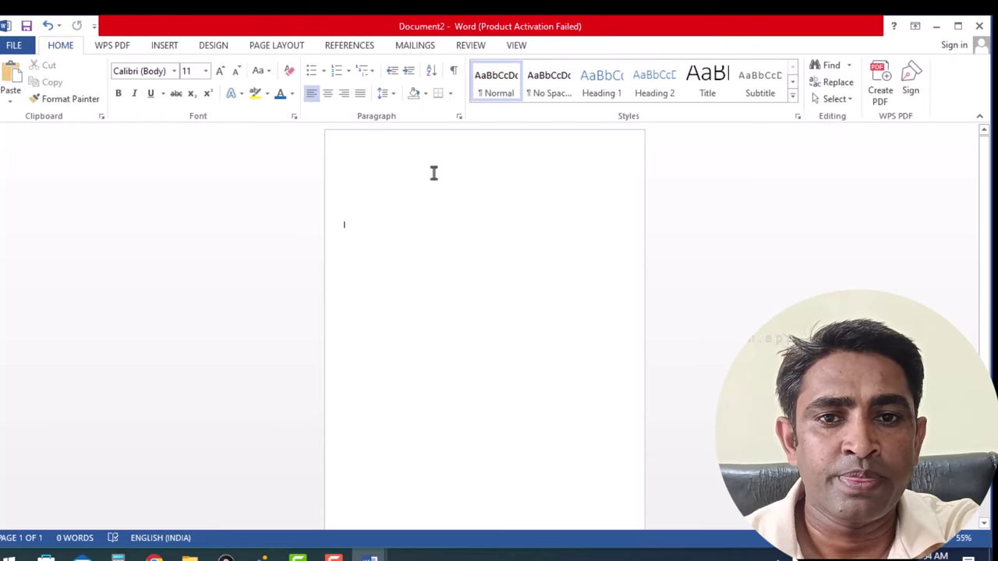
{"action": "left_click", "coordinate": [442, 162]}
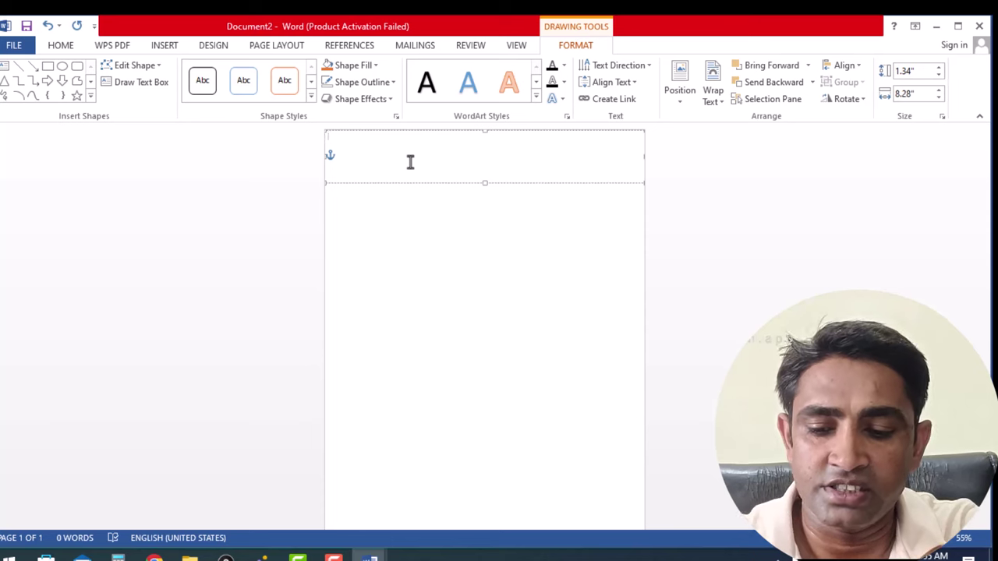
- Type ASHOKA CLASSES in the top box, size it 48 pt, and centre it
{"action": "type", "text": "ASHO"}
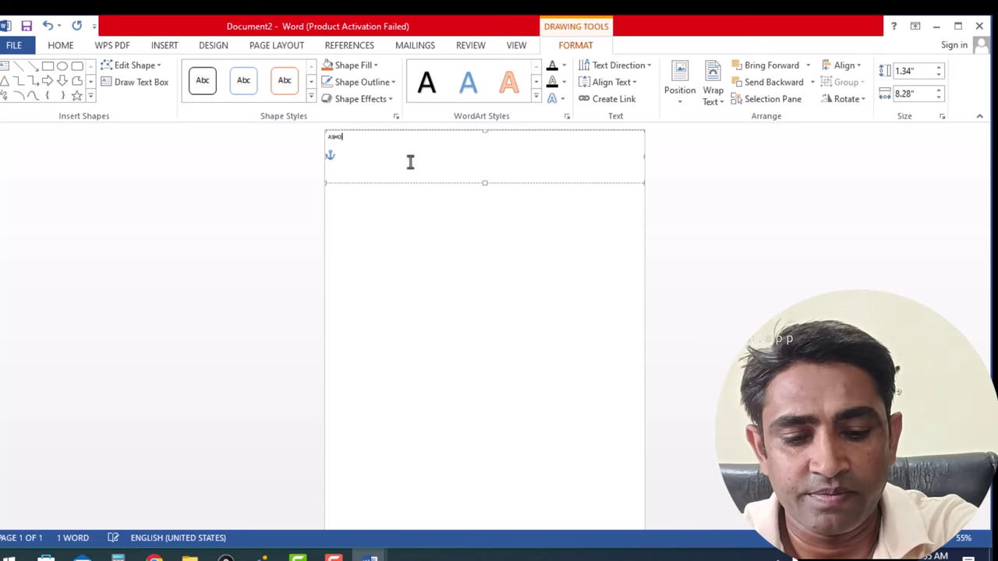
{"action": "type", "text": "KA CU"}
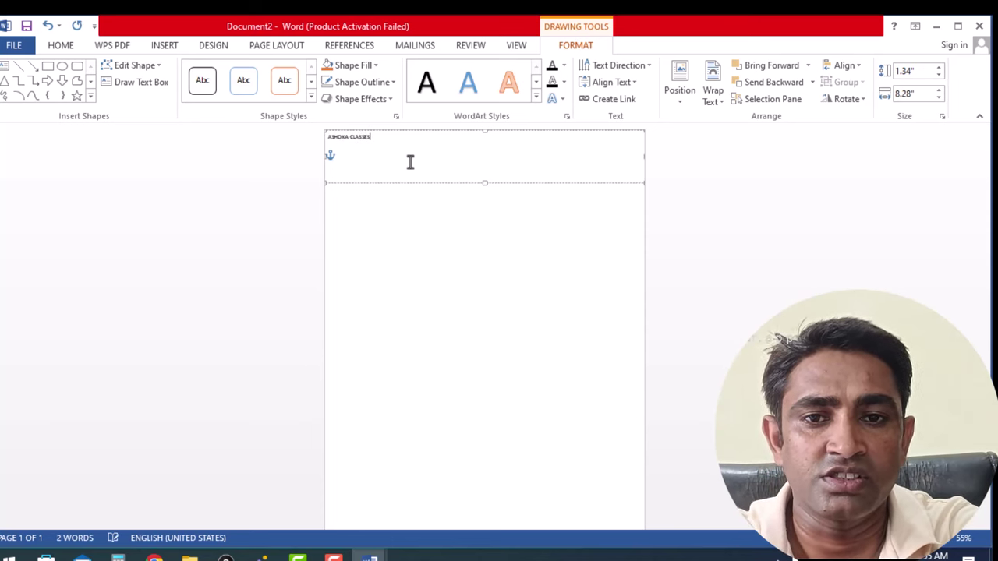
{"action": "key", "text": "ctrl+a"}
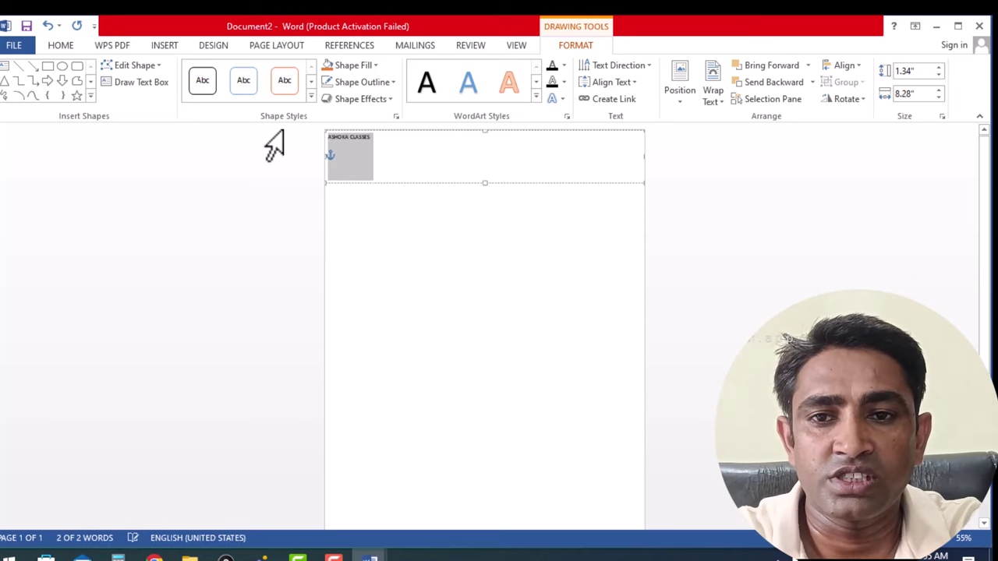
{"action": "left_click", "coordinate": [62, 47]}
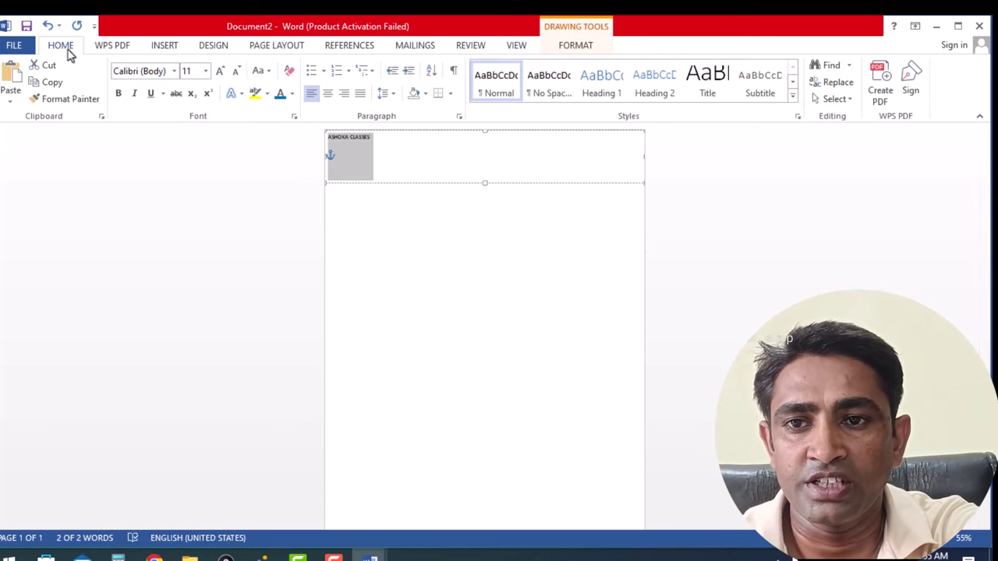
{"action": "left_click", "coordinate": [206, 72]}
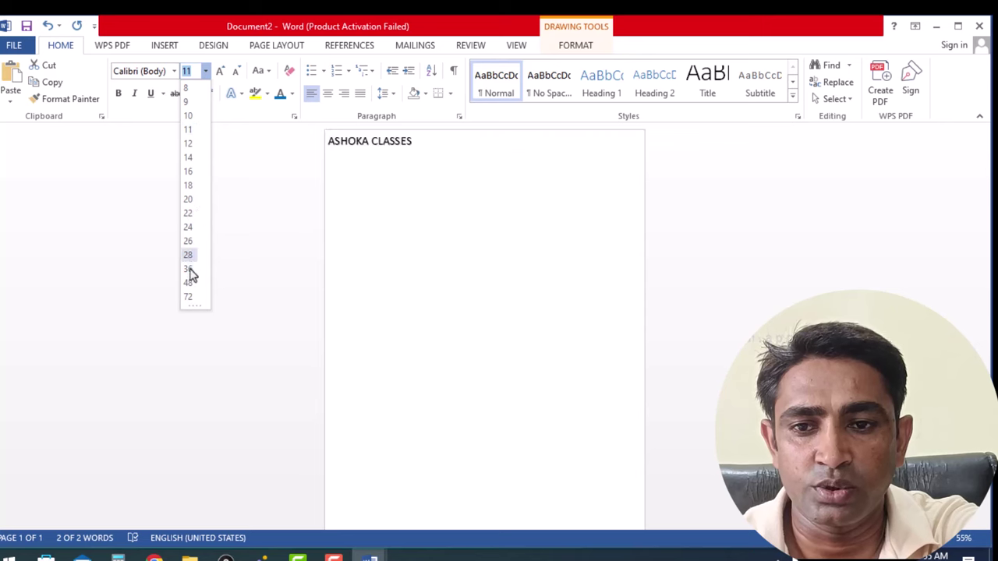
{"action": "left_click", "coordinate": [190, 283]}
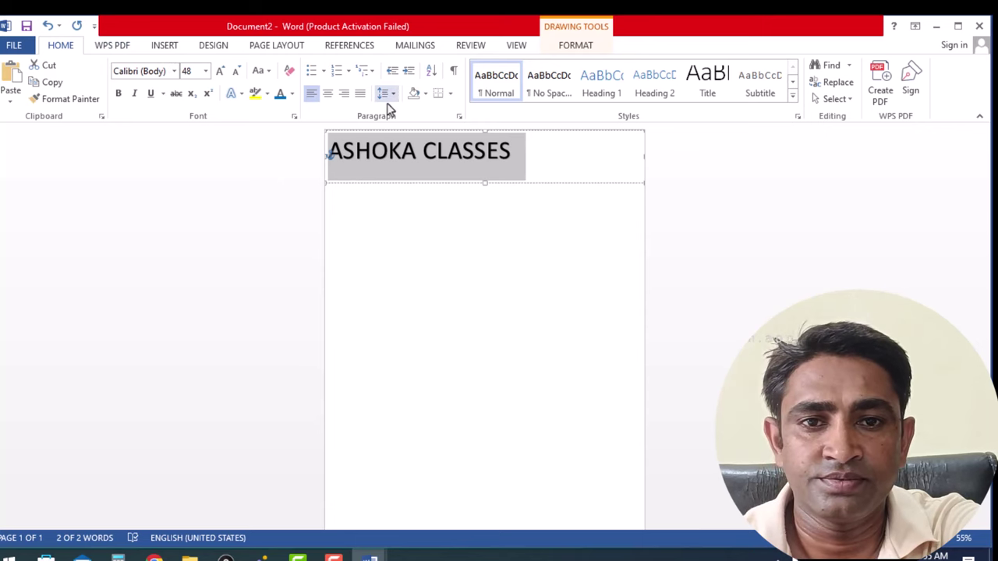
{"action": "left_click", "coordinate": [327, 93]}
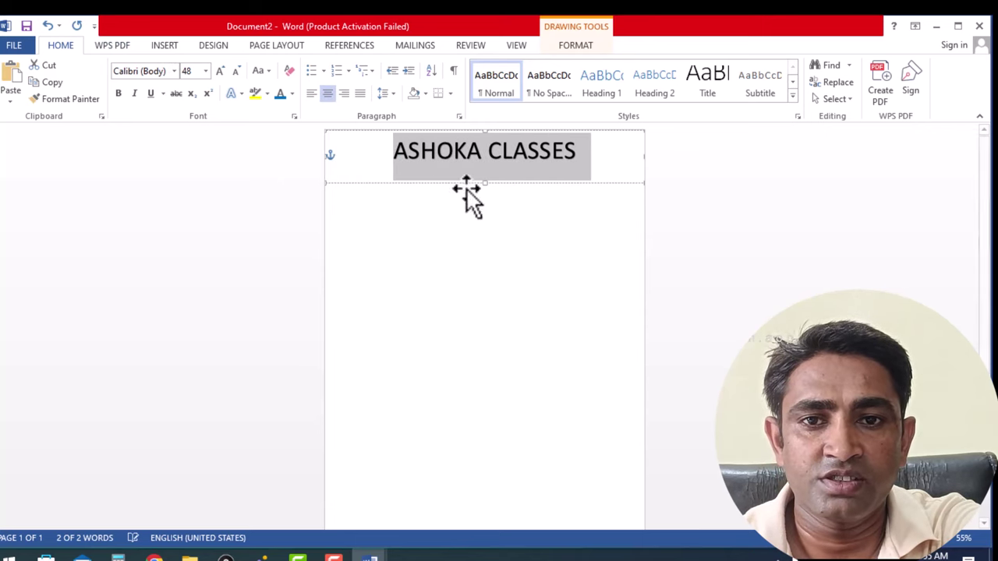
{"action": "left_click", "coordinate": [534, 245]}
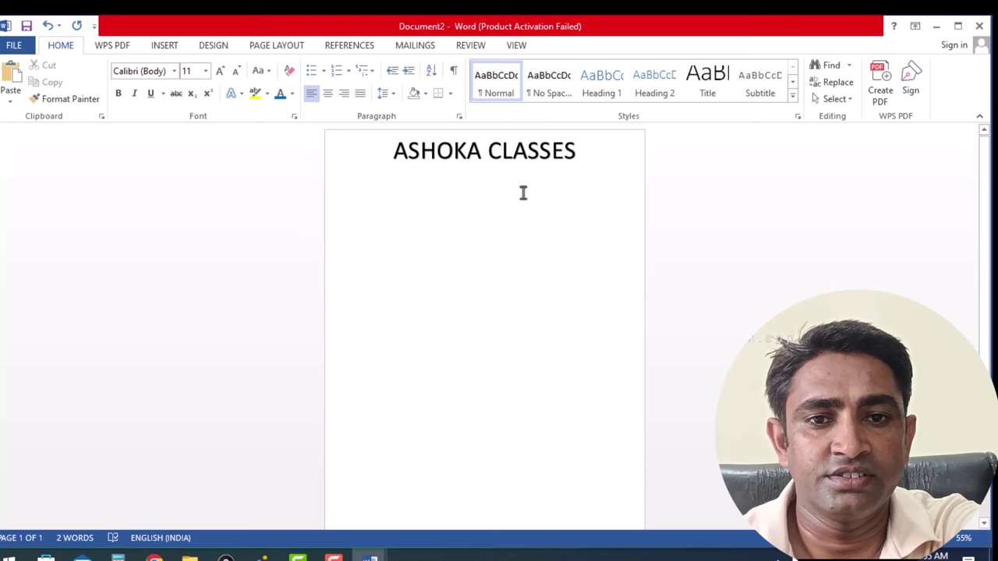
{"action": "left_click", "coordinate": [574, 150]}
- Colour the heading a custom blue (RGB 41, 7, 243) via More Colors
{"action": "left_click_drag", "start_coordinate": [589, 152], "coordinate": [374, 150]}
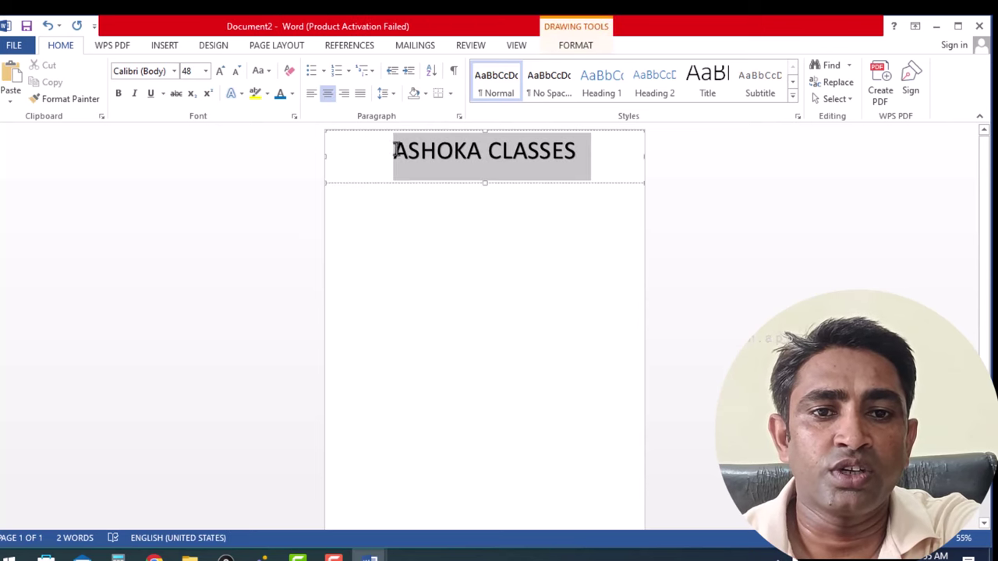
{"action": "left_click", "coordinate": [292, 94]}
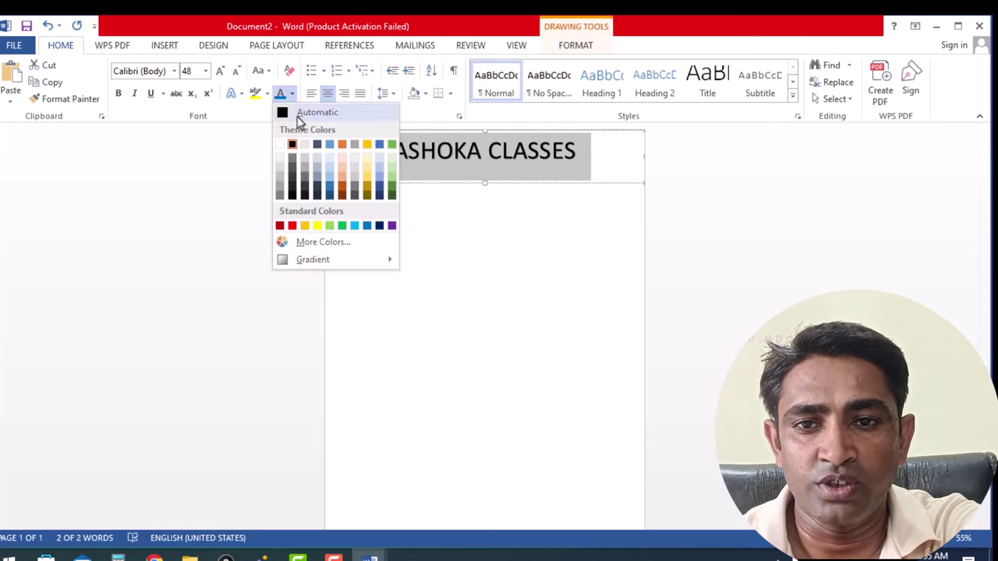
{"action": "left_click", "coordinate": [366, 227]}
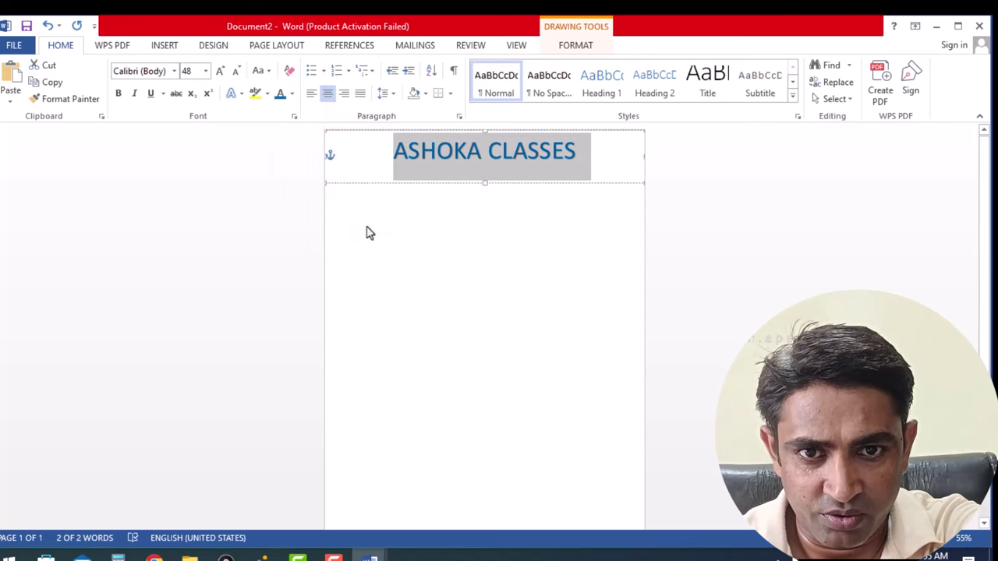
{"action": "left_click", "coordinate": [292, 94]}
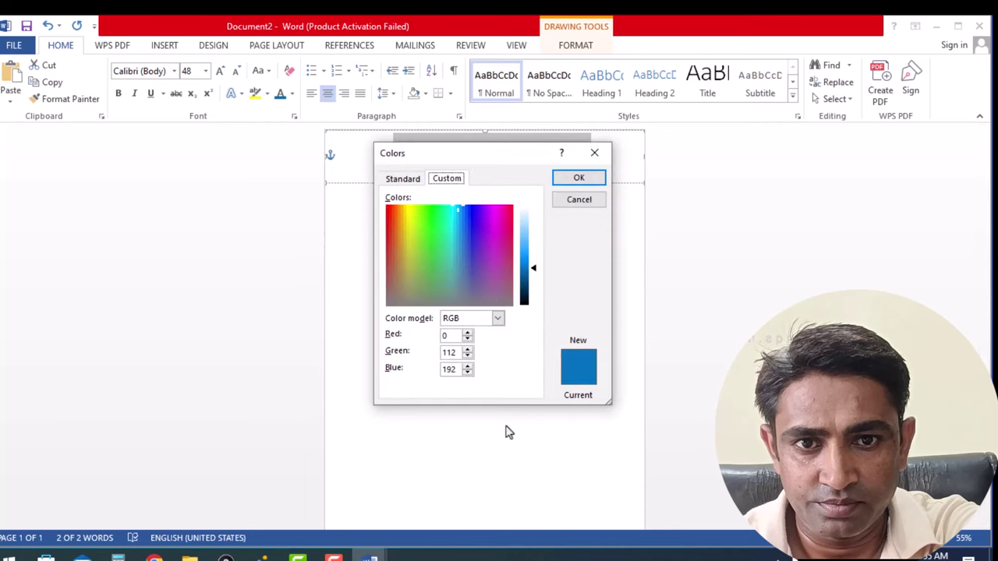
{"action": "left_click", "coordinate": [474, 227]}
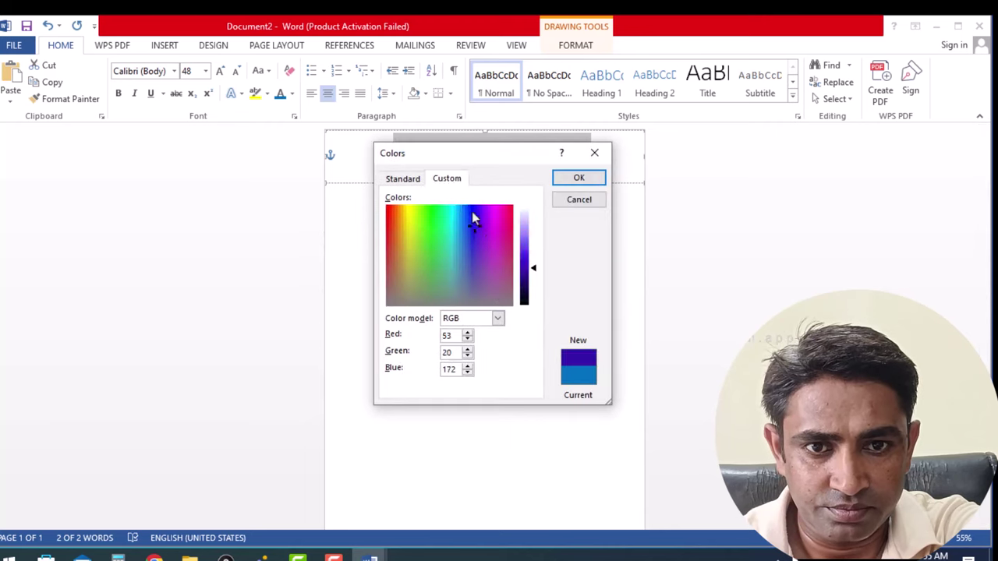
{"action": "left_click", "coordinate": [473, 212]}
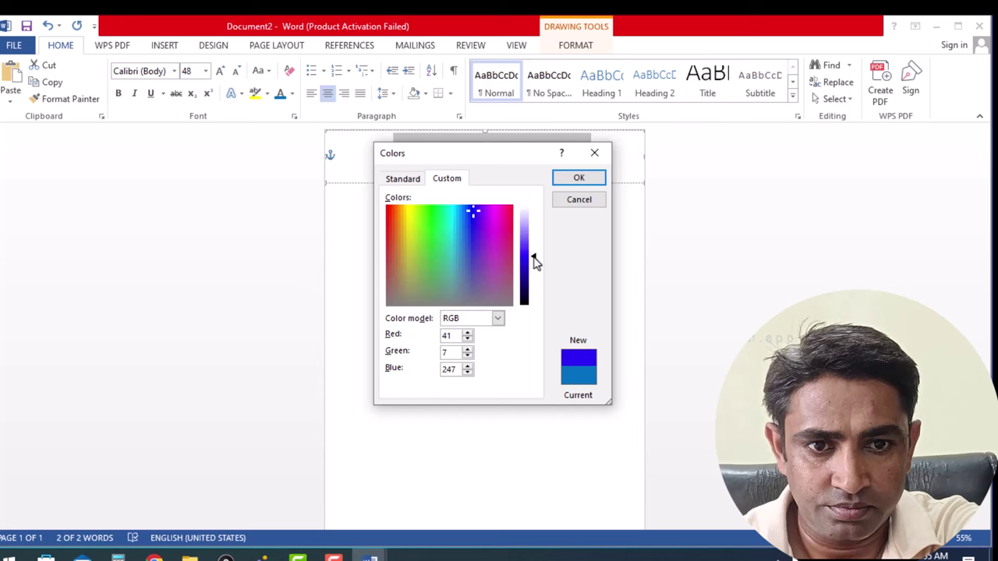
{"action": "left_click_drag", "start_coordinate": [534, 258], "coordinate": [534, 269]}
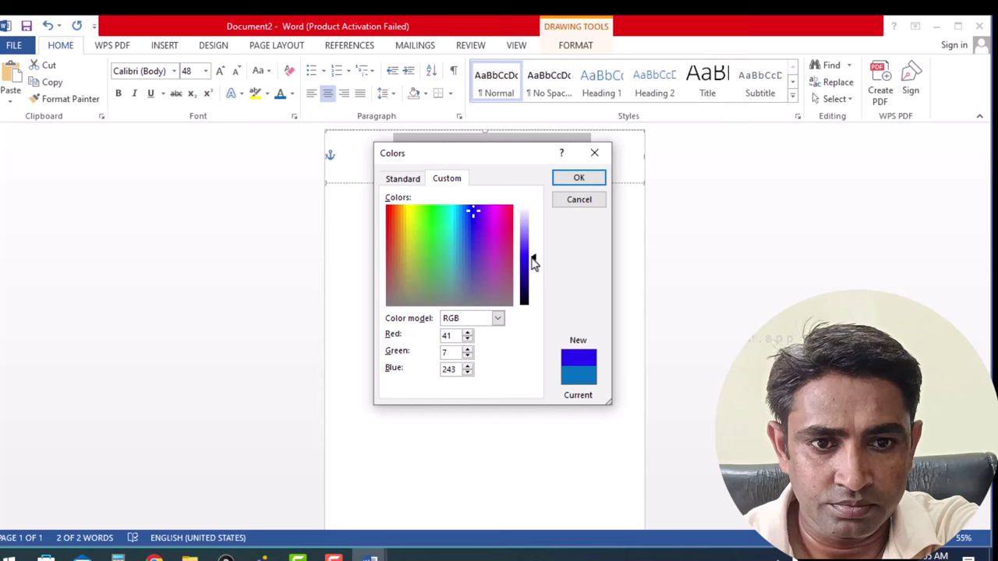
{"action": "left_click", "coordinate": [585, 179]}
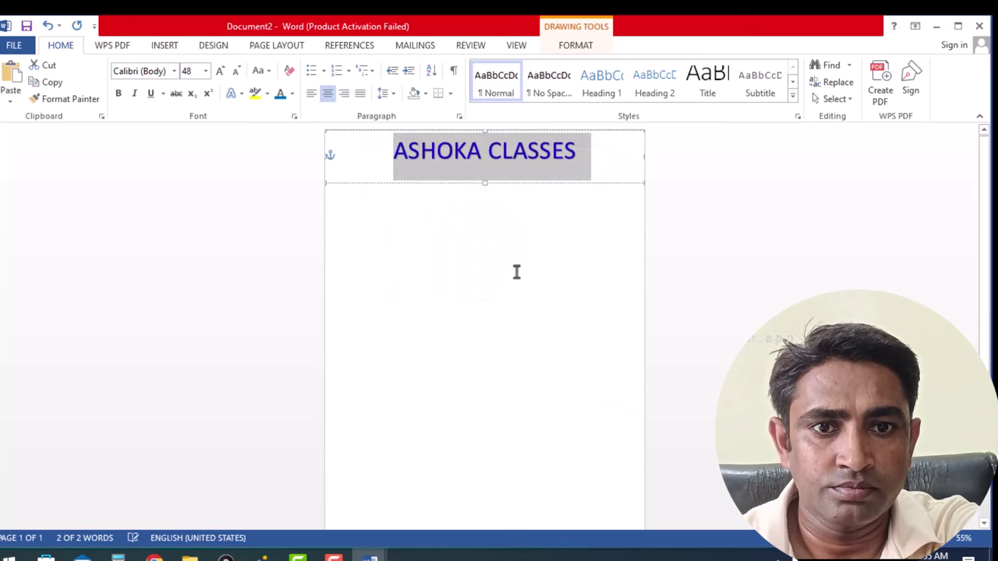
{"action": "left_click", "coordinate": [504, 210]}
{"action": "left_click", "coordinate": [504, 180]}
{"action": "left_click", "coordinate": [512, 329]}
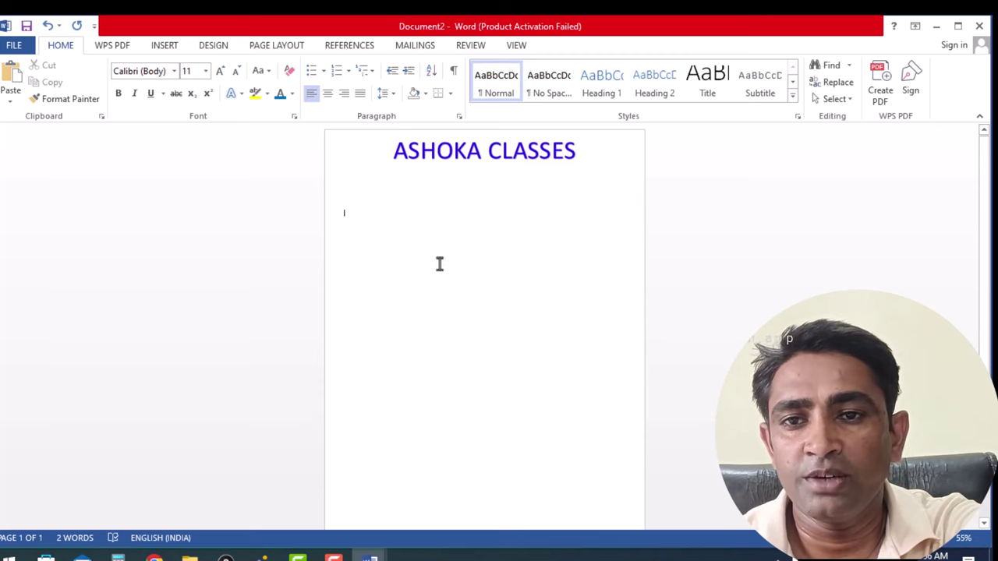
{"action": "left_click", "coordinate": [164, 46]}
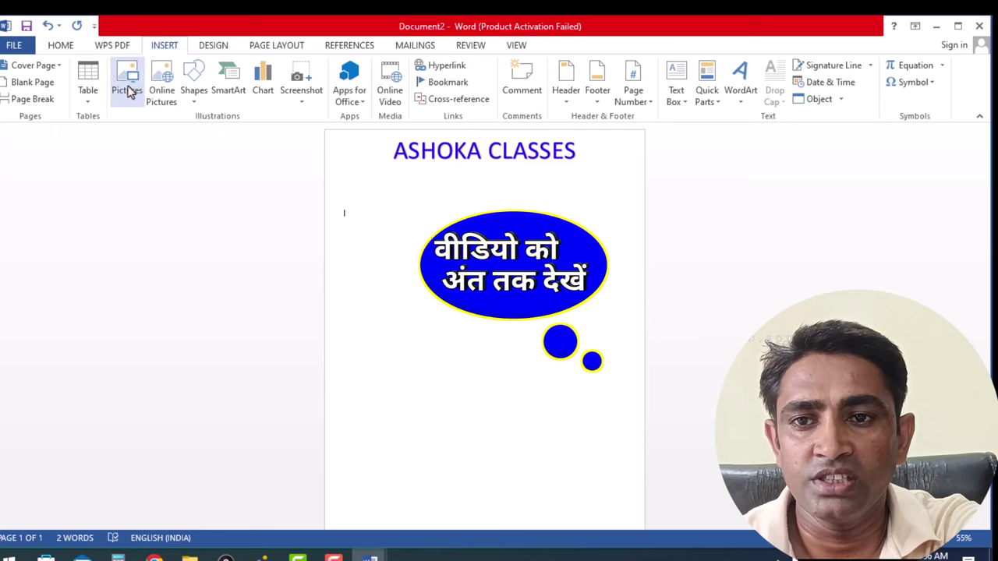
{"action": "left_click", "coordinate": [130, 91]}
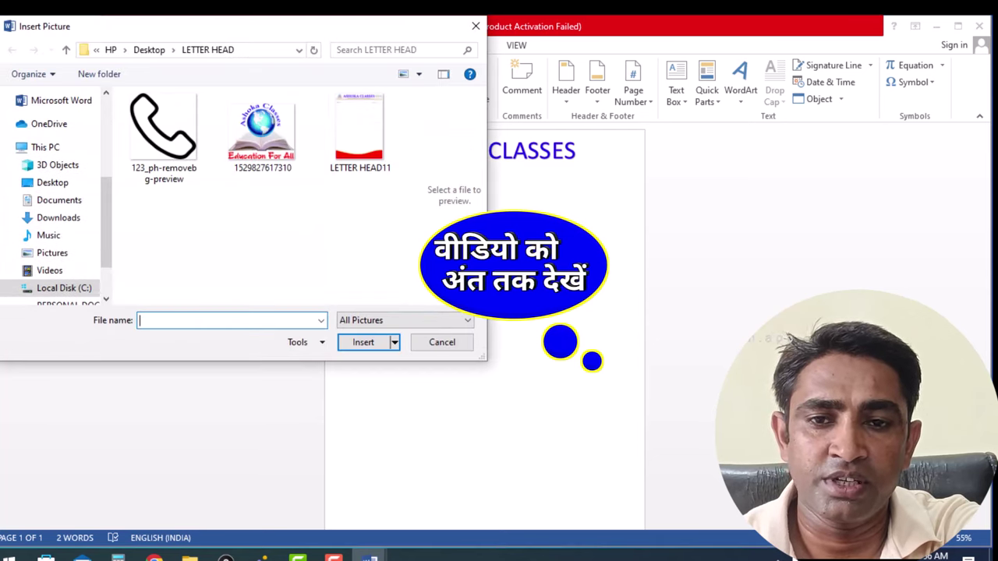
{"action": "left_click", "coordinate": [265, 140]}
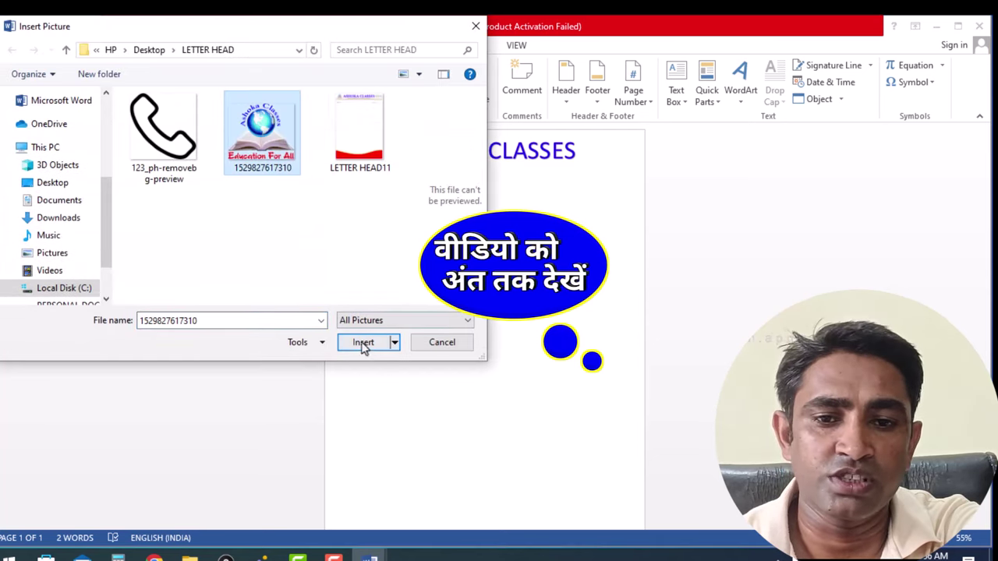
{"action": "left_click", "coordinate": [362, 343]}
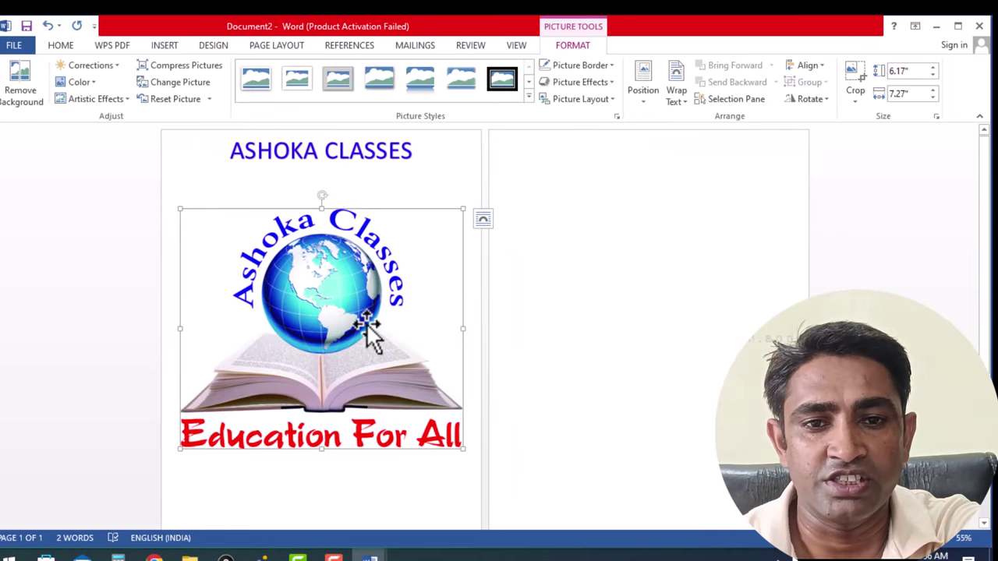
{"action": "left_click", "coordinate": [365, 489]}
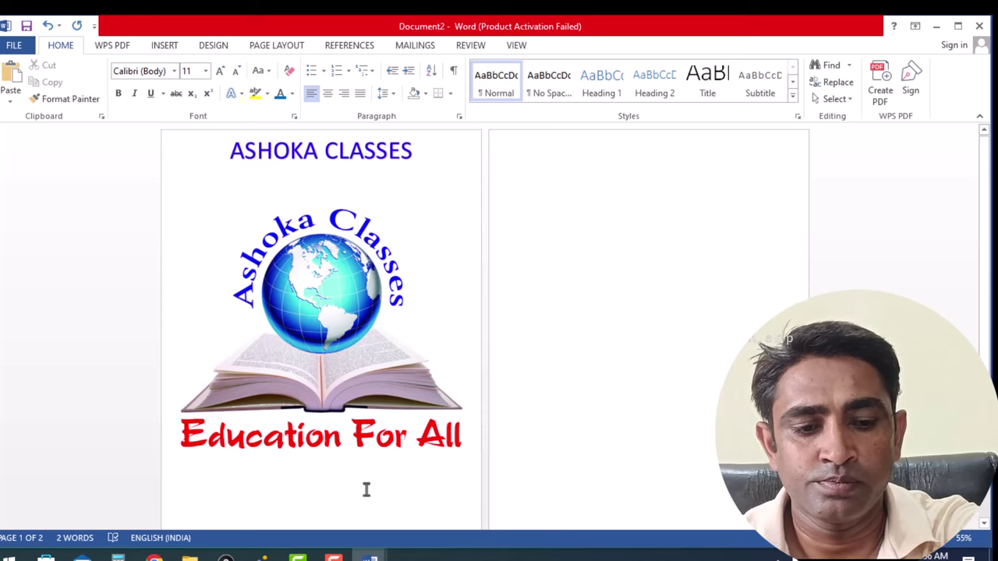
- Delete the empty second page so the letterhead stays on one page
{"action": "scroll", "coordinate": [373, 482], "scroll_direction": "down", "scroll_amount": 2}
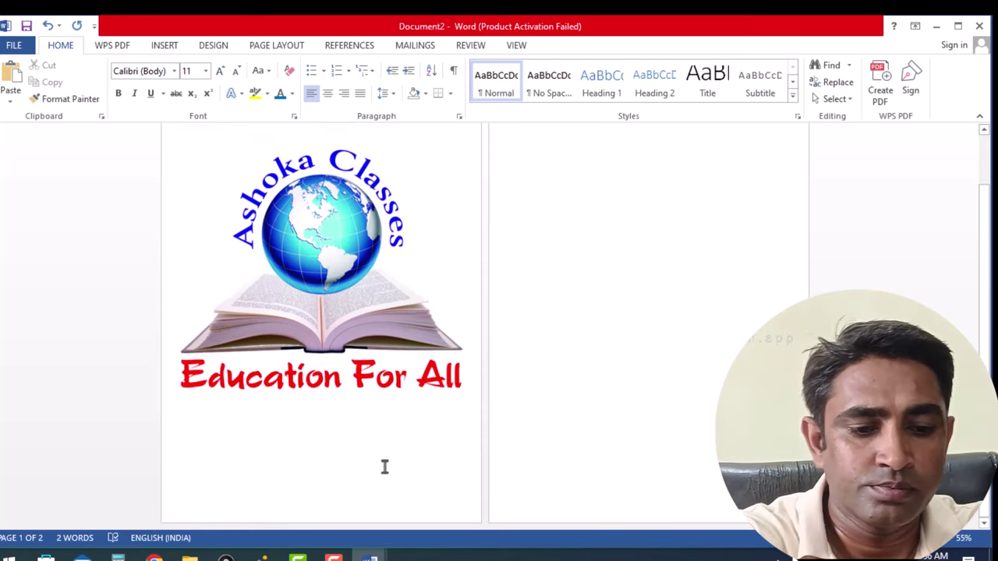
{"action": "key", "text": "BackSpace"}
{"action": "left_click", "coordinate": [574, 448]}
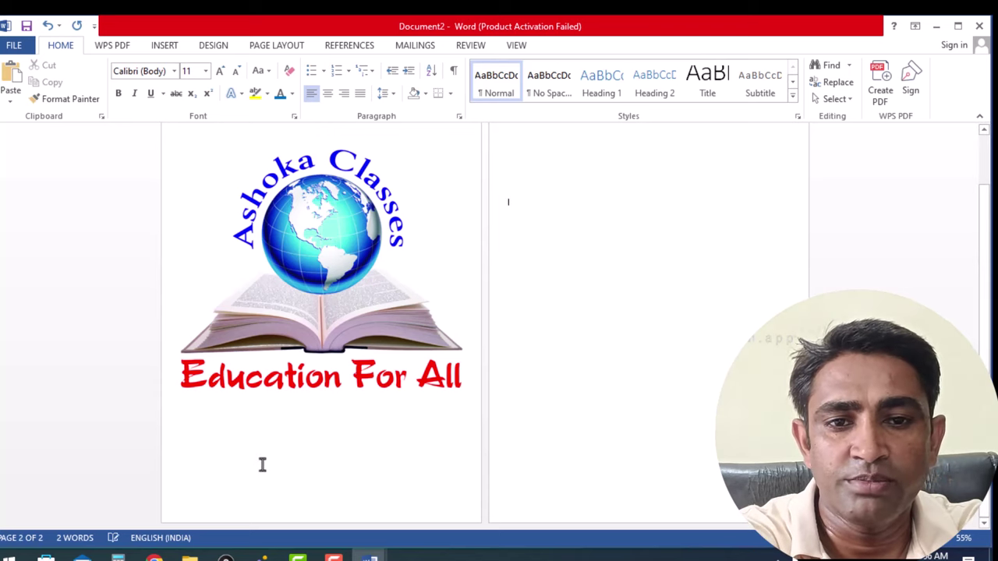
{"action": "scroll", "coordinate": [271, 462], "scroll_direction": "up", "scroll_amount": 2}
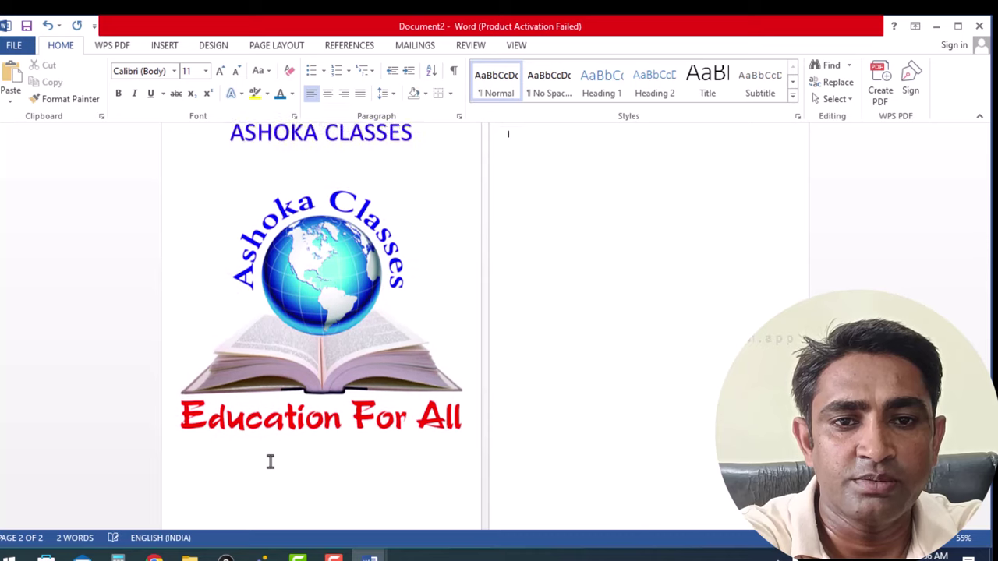
{"action": "key", "text": "BackSpace"}
{"action": "scroll", "coordinate": [474, 473], "scroll_direction": "up", "scroll_amount": 2}
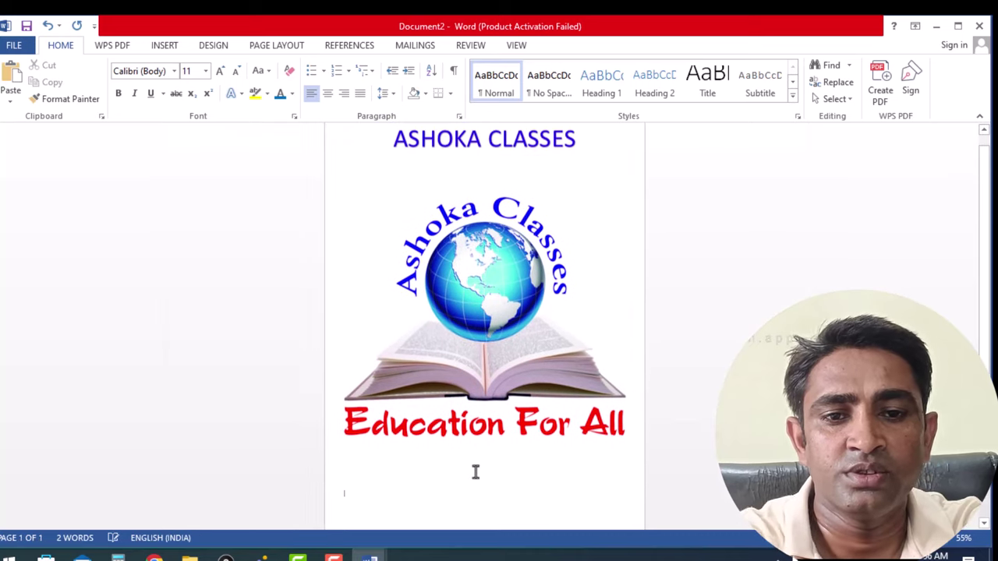
{"action": "left_click", "coordinate": [546, 401]}
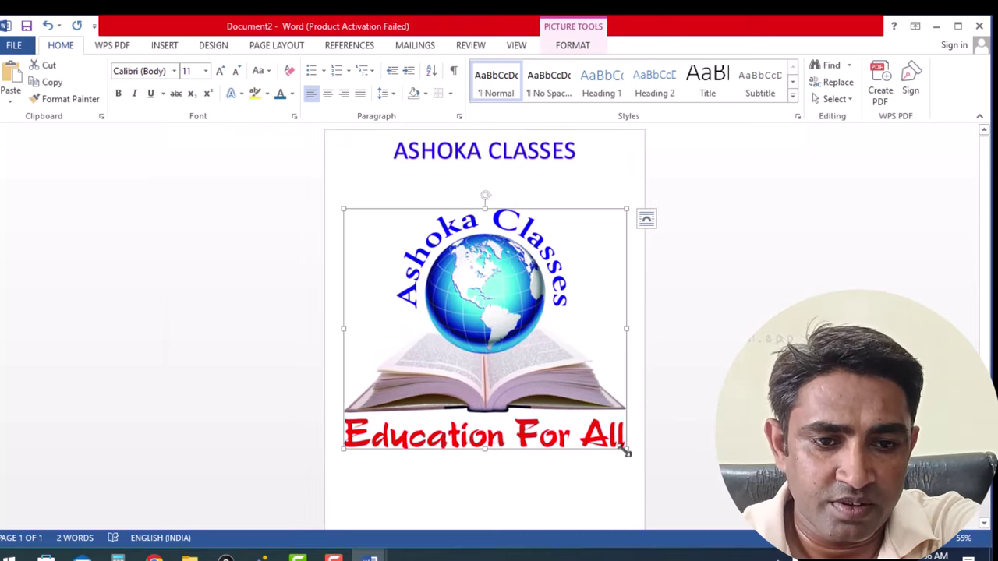
- Set the logo In Front of Text, shrink it, and place it left of the heading
{"action": "mouse_move", "coordinate": [627, 449]}
{"action": "left_mouse_down"}
{"action": "mouse_move", "coordinate": [458, 322]}
{"action": "mouse_move", "coordinate": [390, 236]}
{"action": "left_mouse_up"}
{"action": "double_click", "coordinate": [381, 227]}
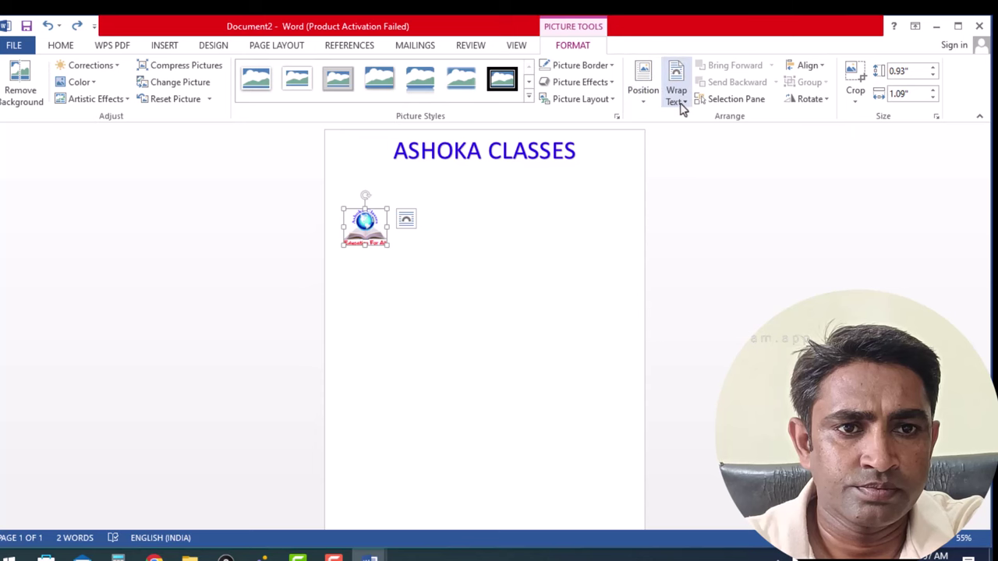
{"action": "left_click", "coordinate": [682, 101]}
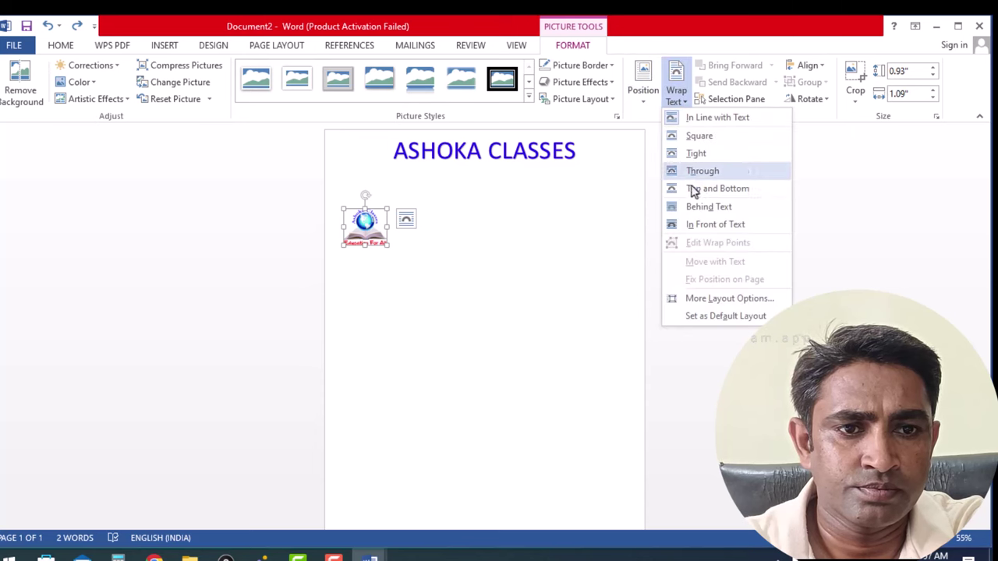
{"action": "left_click", "coordinate": [702, 224]}
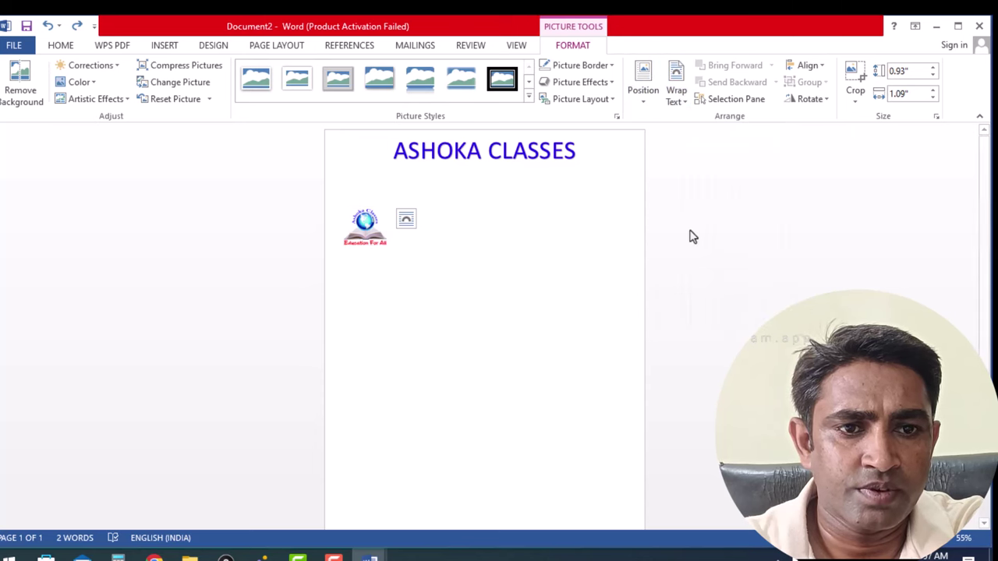
{"action": "left_click", "coordinate": [410, 276]}
{"action": "mouse_move", "coordinate": [368, 222]}
{"action": "left_mouse_down"}
{"action": "mouse_move", "coordinate": [358, 146]}
{"action": "mouse_move", "coordinate": [390, 177]}
{"action": "left_mouse_up"}
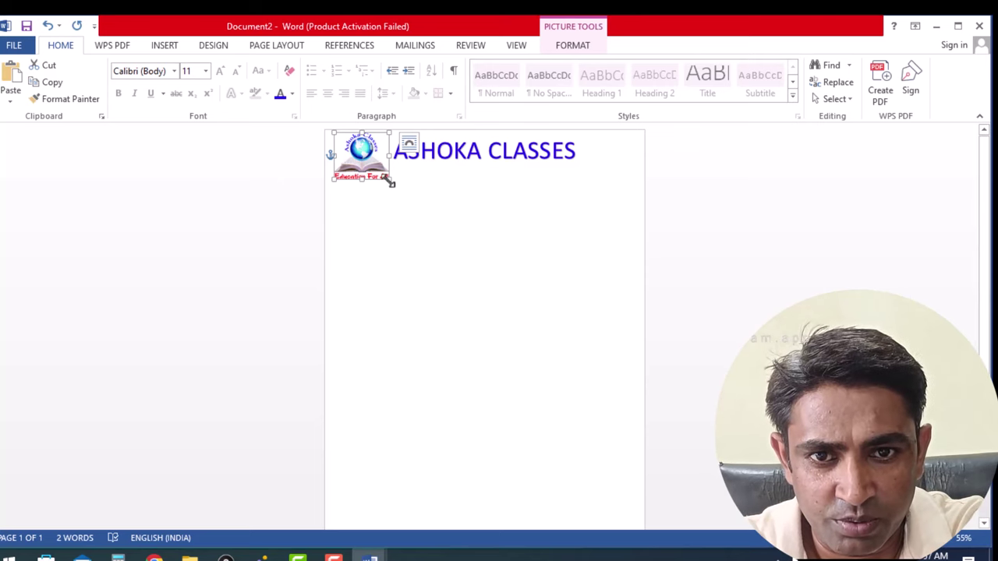
{"action": "left_click_drag", "start_coordinate": [390, 181], "coordinate": [384, 176]}
{"action": "left_click", "coordinate": [428, 218]}
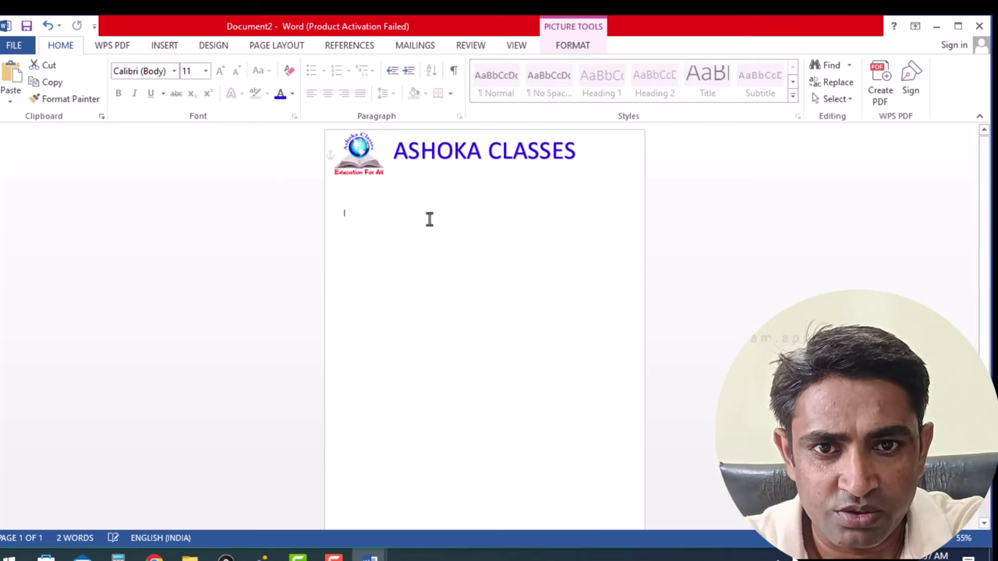
{"action": "key", "text": "Return"}
{"action": "key", "text": "Return"}
{"action": "key", "text": "Return"}
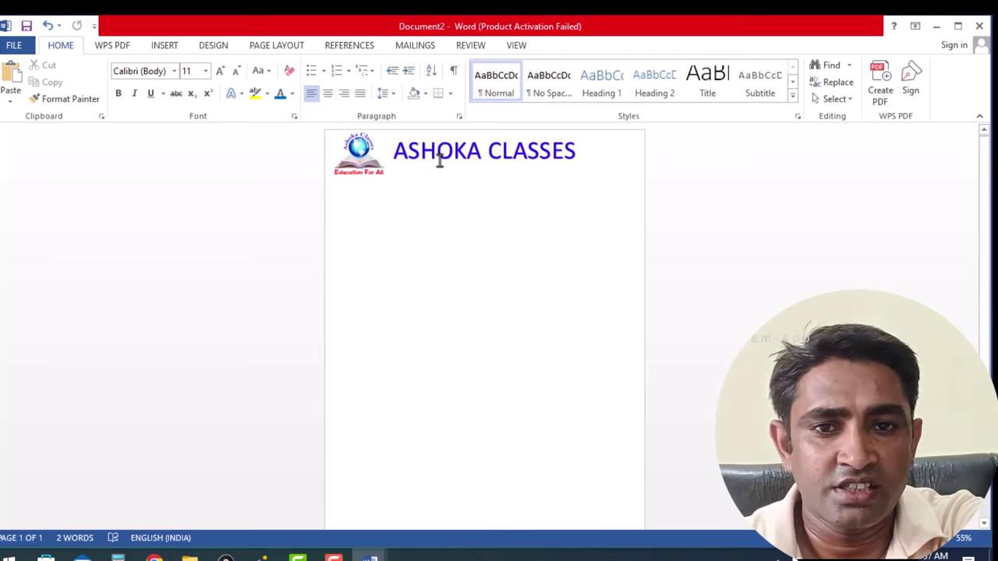
- Draw a small text box just under the ASHOKA CLASSES heading
{"action": "left_click", "coordinate": [412, 217]}
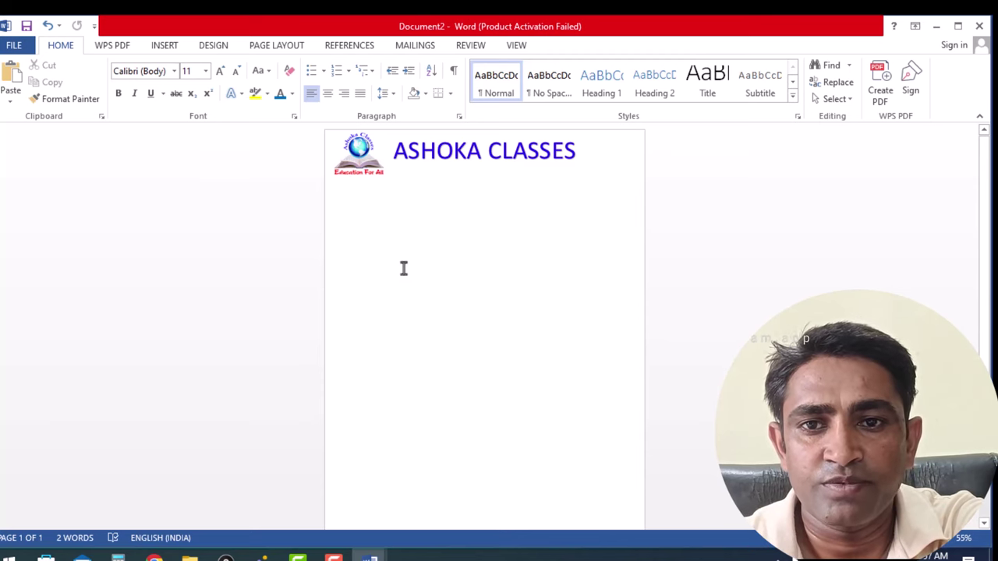
{"action": "left_click", "coordinate": [168, 47]}
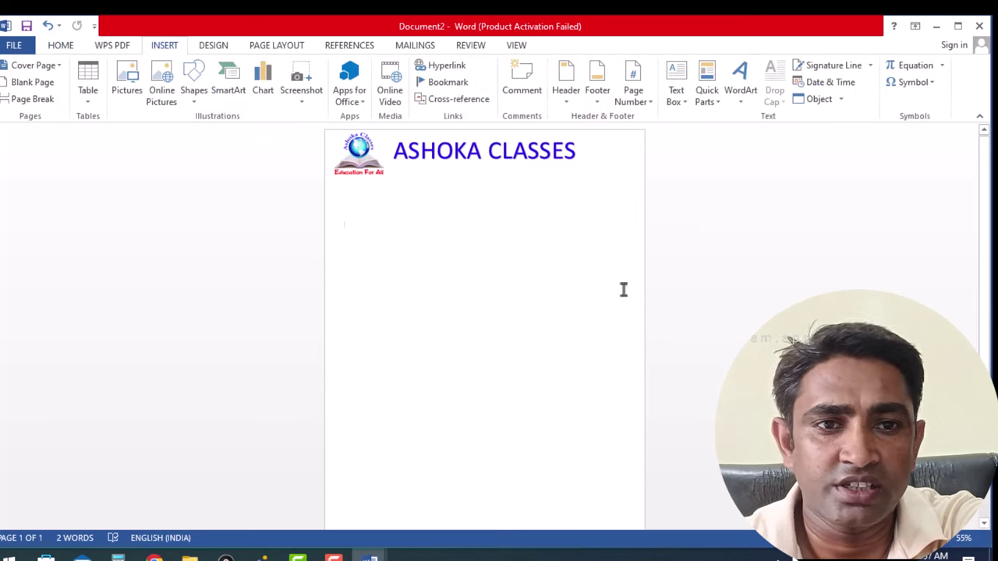
{"action": "left_click", "coordinate": [683, 106]}
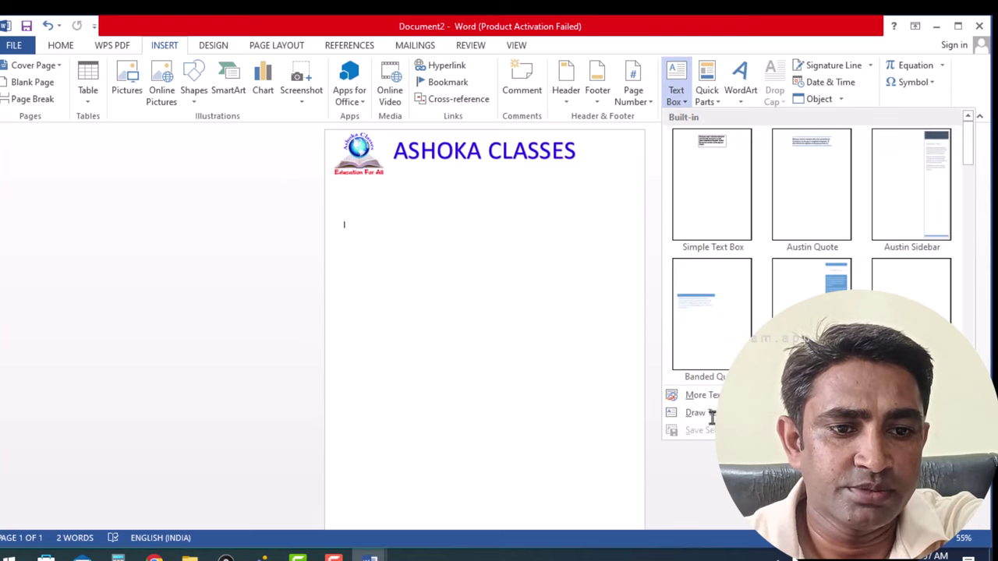
{"action": "left_click", "coordinate": [706, 412]}
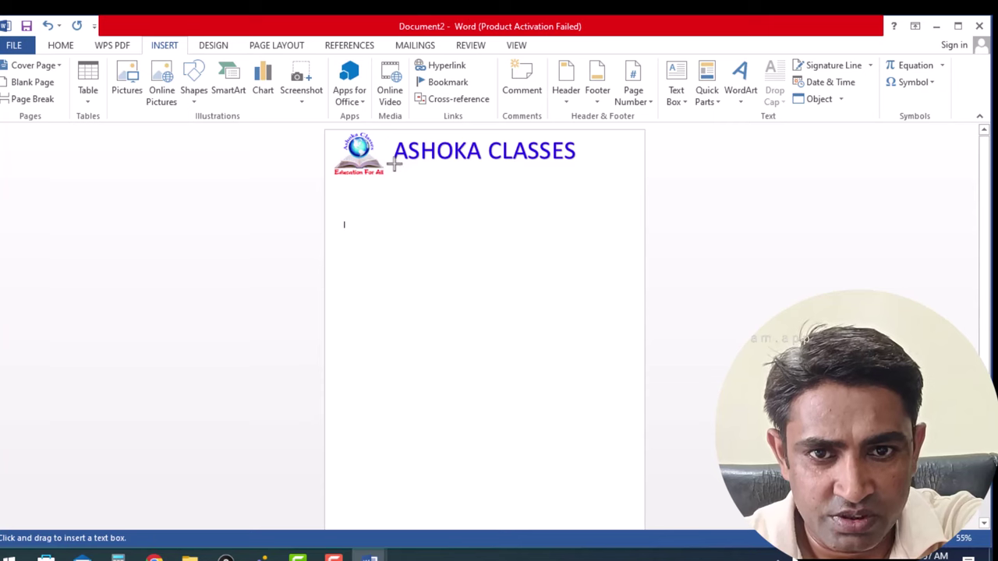
{"action": "left_click_drag", "start_coordinate": [395, 162], "coordinate": [572, 167]}
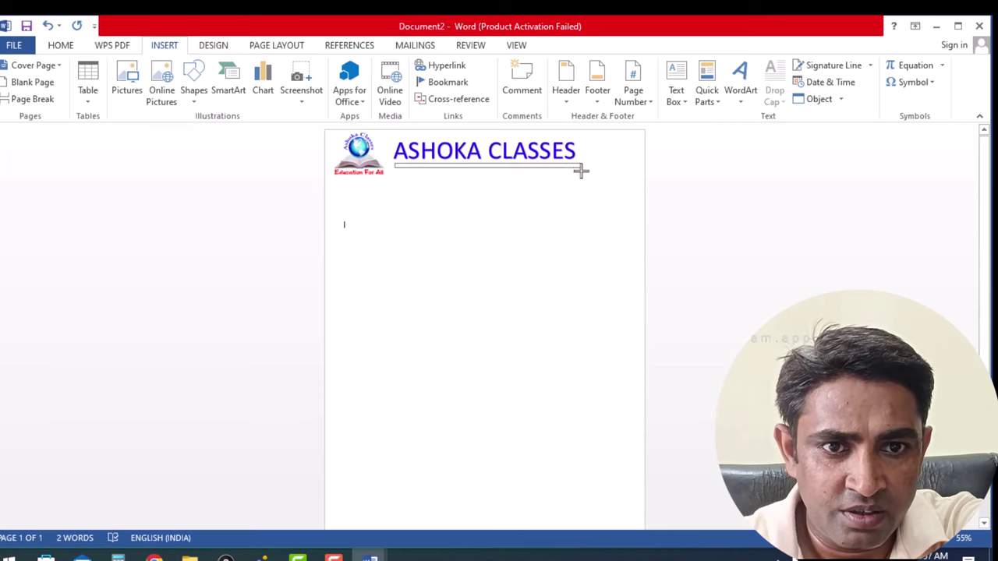
{"action": "left_click_drag", "start_coordinate": [581, 171], "coordinate": [583, 181]}
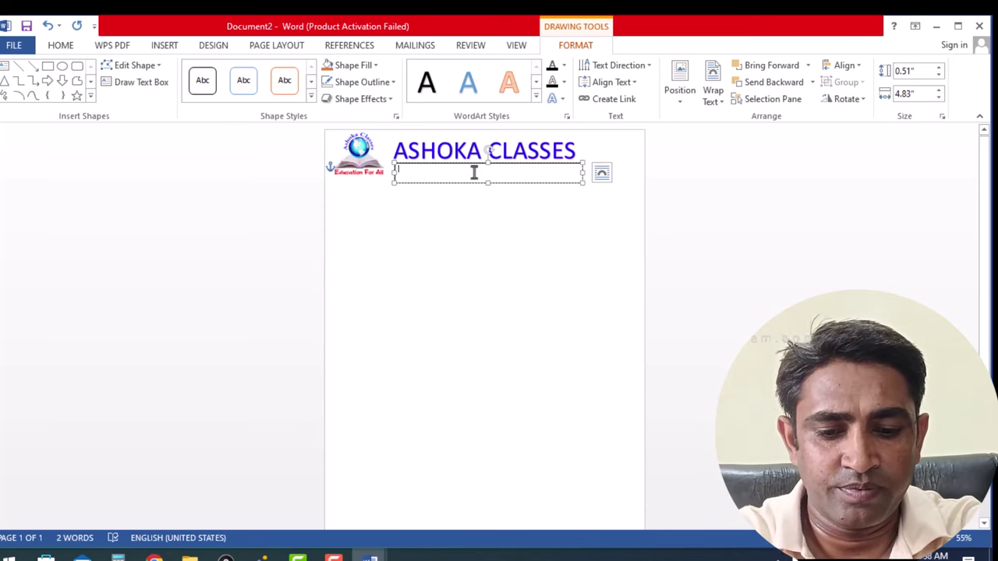
- Type the institute's address line into the box and select it
{"action": "type", "text": "Nea"}
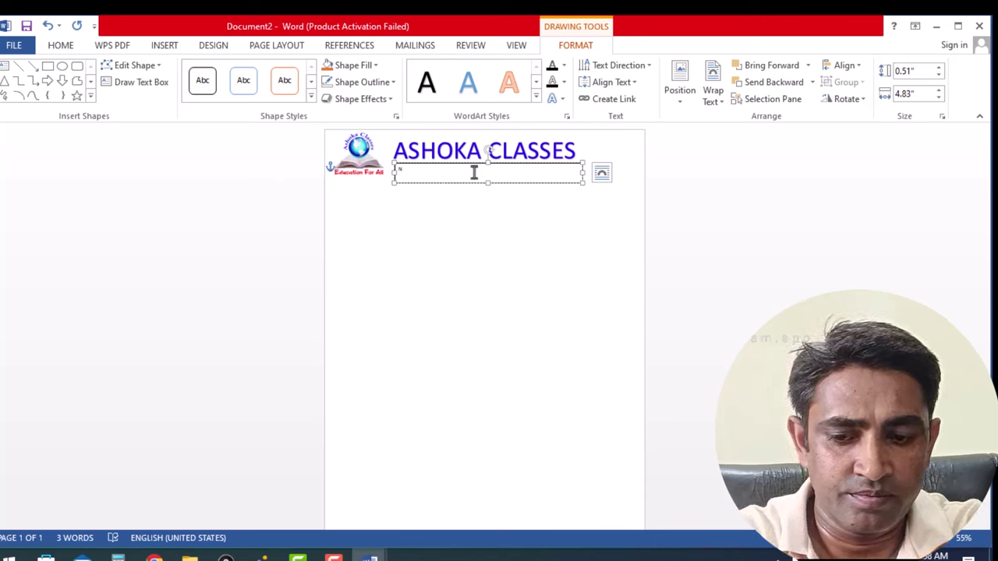
{"action": "type", "text": "r Tika Ram"}
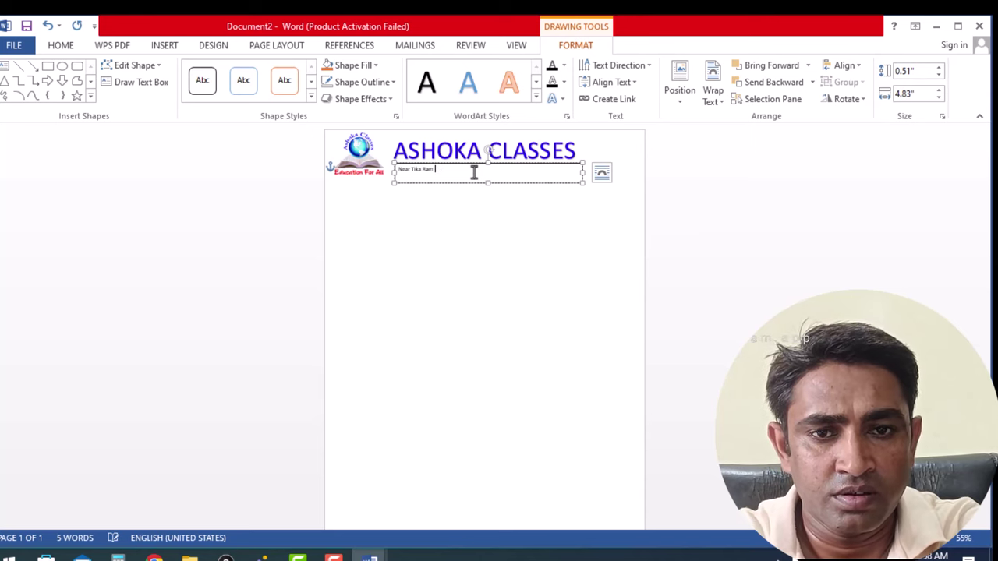
{"action": "type", "text": "PG"}
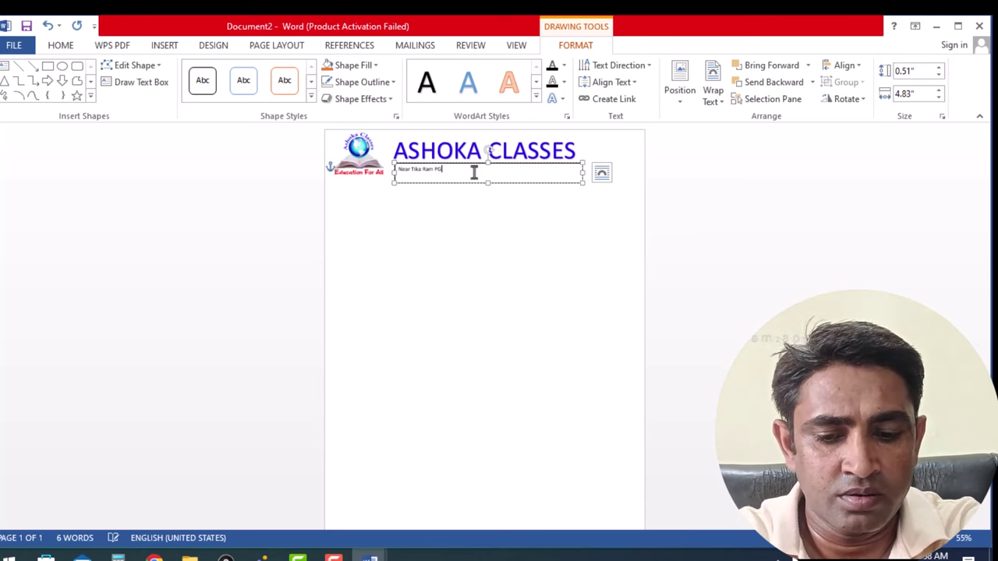
{"action": "type", "text": " girls Colle"}
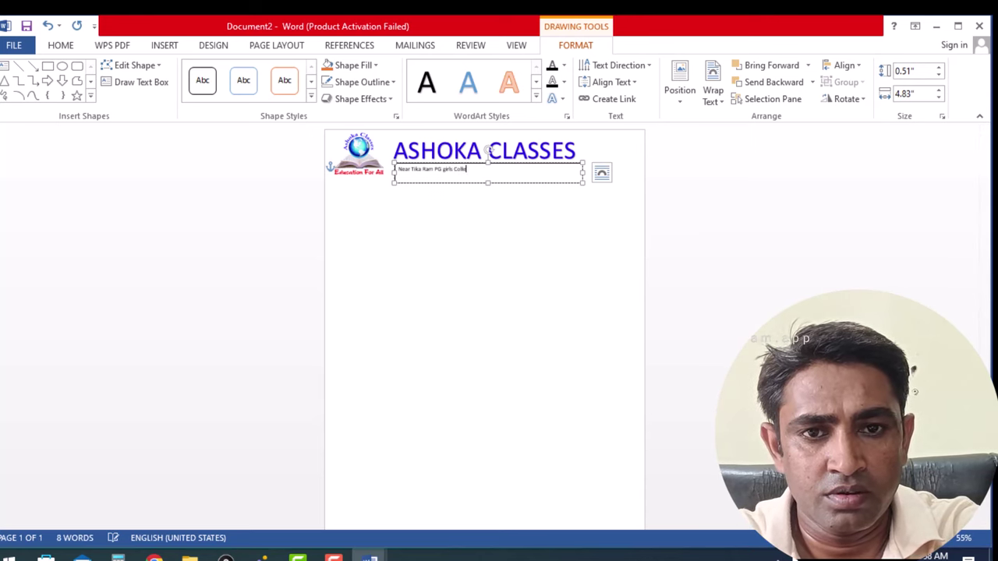
{"action": "type", "text": "ge, Mission"}
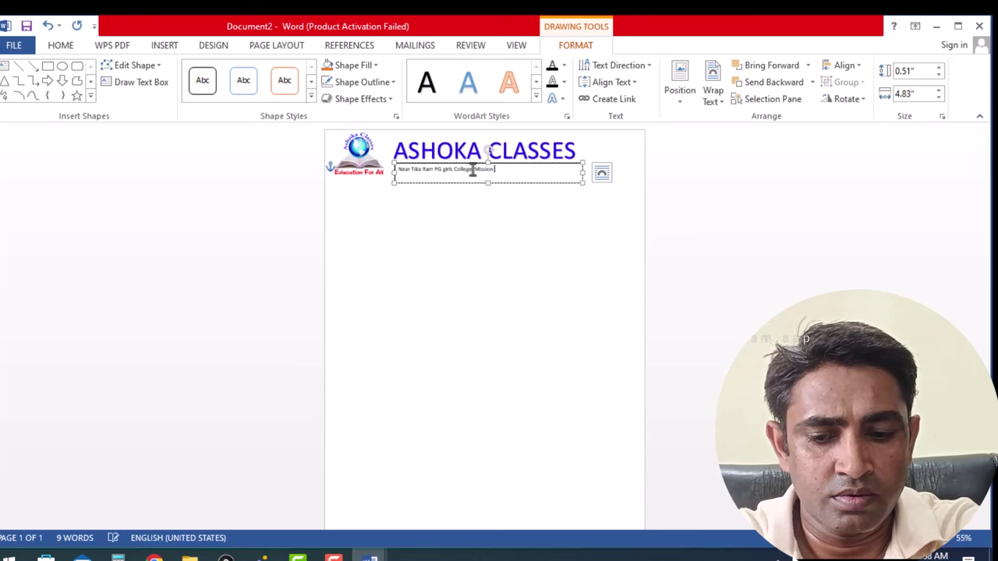
{"action": "type", "text": "Road, Sonipat-131001"}
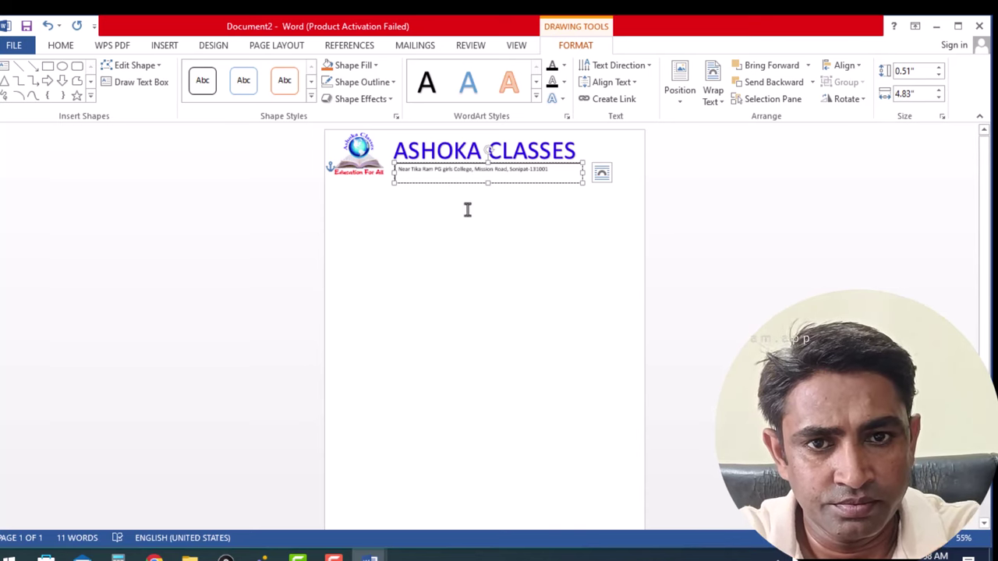
{"action": "left_click_drag", "start_coordinate": [555, 170], "coordinate": [393, 173]}
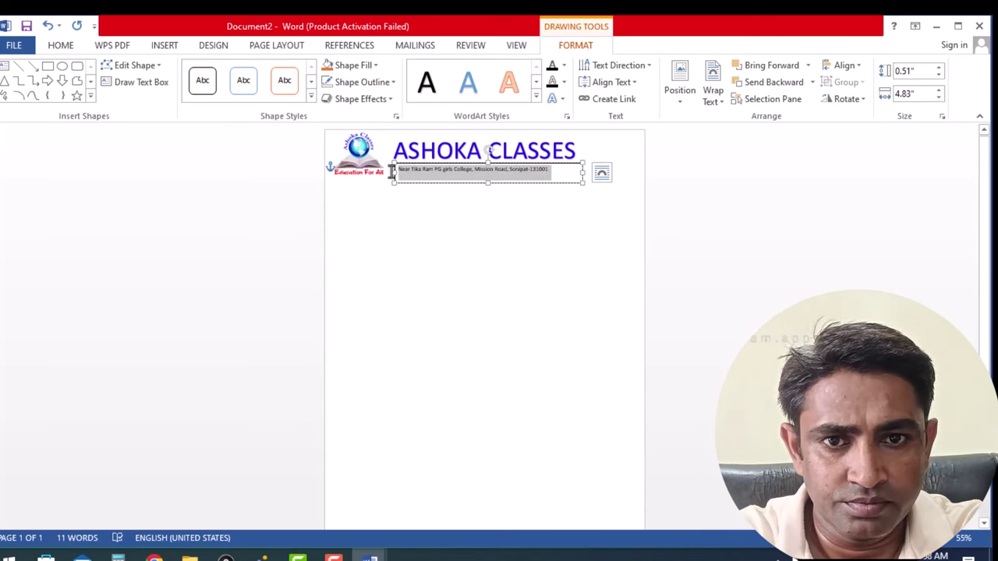
- Make the address text 12 pt and centre the line within its box
{"action": "left_click", "coordinate": [59, 46]}
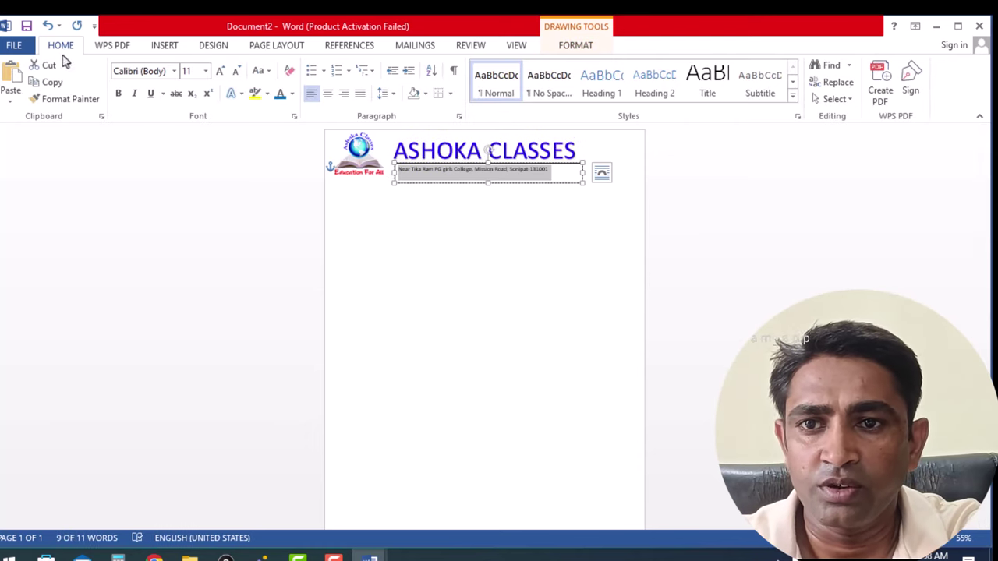
{"action": "left_click", "coordinate": [205, 71]}
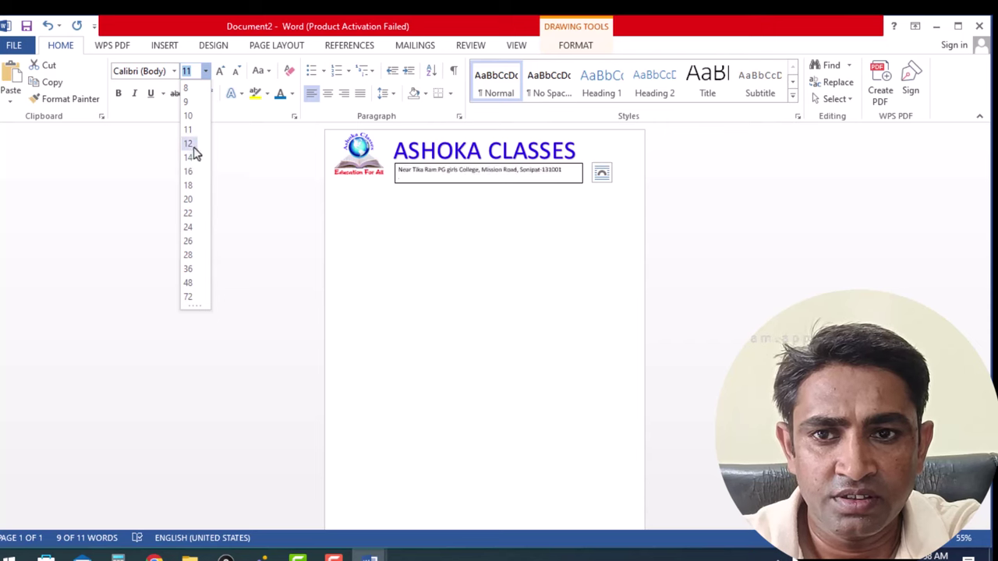
{"action": "key", "text": "Escape"}
{"action": "left_click", "coordinate": [540, 267]}
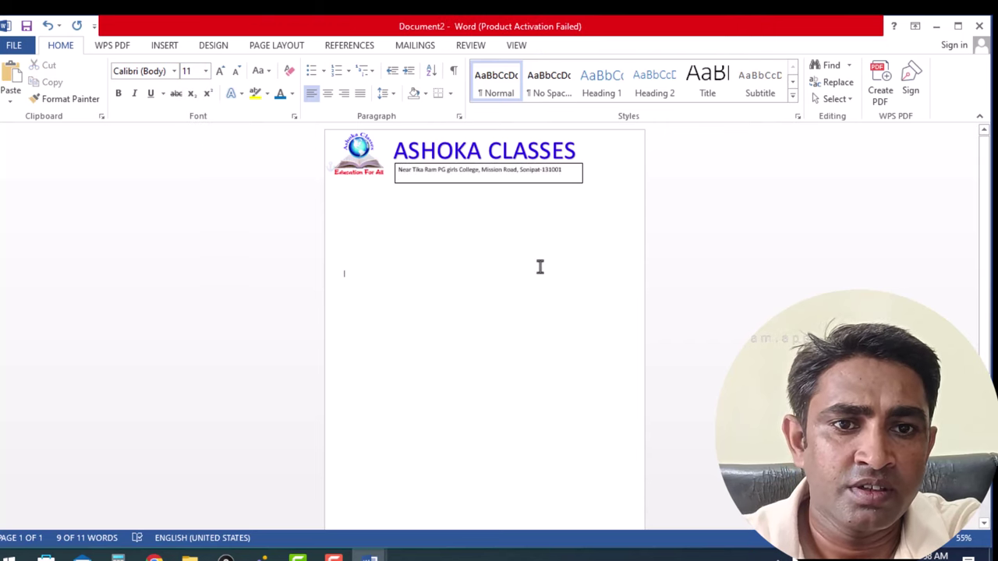
{"action": "left_click", "coordinate": [528, 171]}
{"action": "left_click_drag", "start_coordinate": [528, 172], "coordinate": [530, 178]}
{"action": "triple_click", "coordinate": [530, 178]}
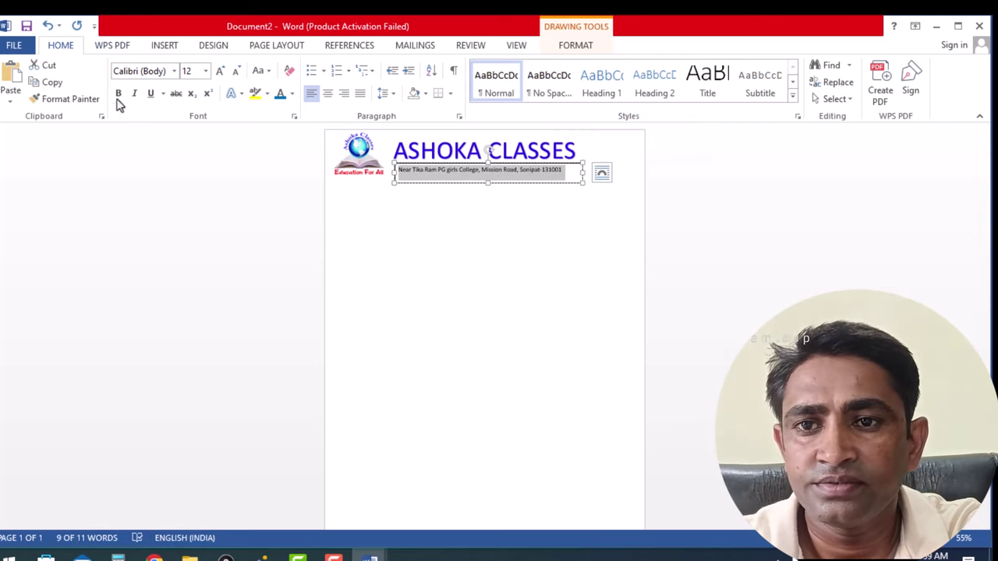
{"action": "left_click", "coordinate": [327, 92]}
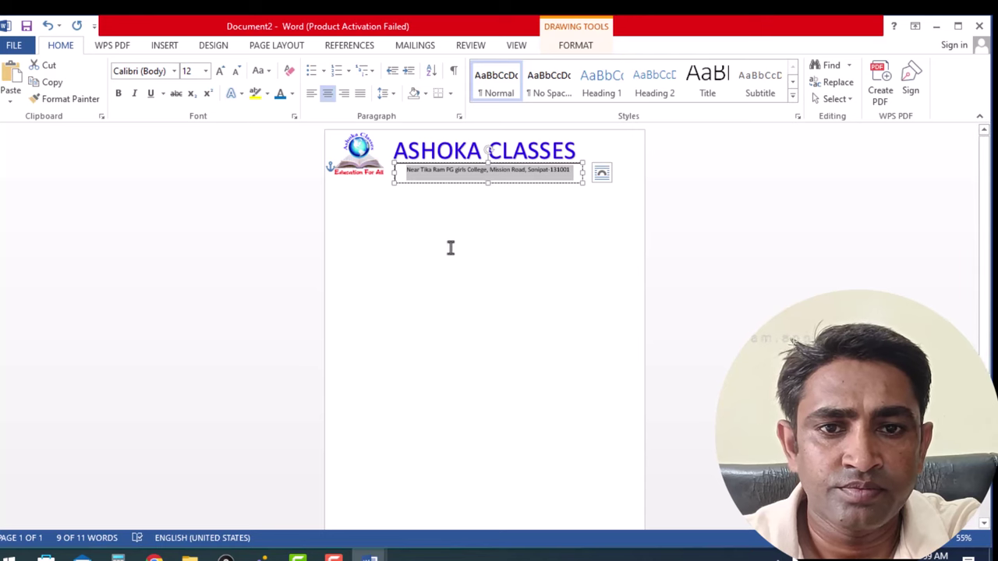
{"action": "left_click", "coordinate": [446, 184]}
{"action": "double_click", "coordinate": [445, 185]}
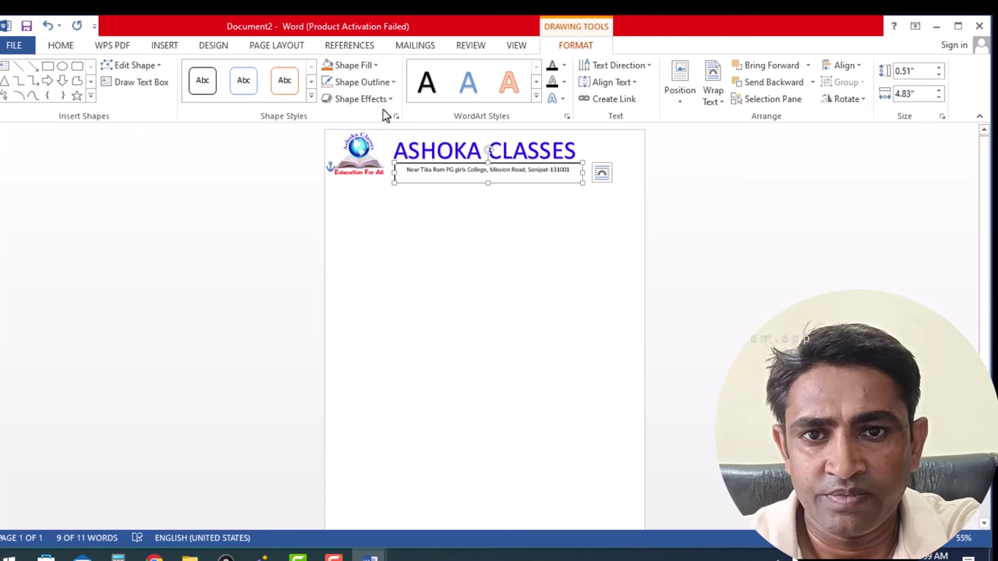
- Set the address text box's outline to No Outline, leaving just the address text
{"action": "left_click", "coordinate": [382, 83]}
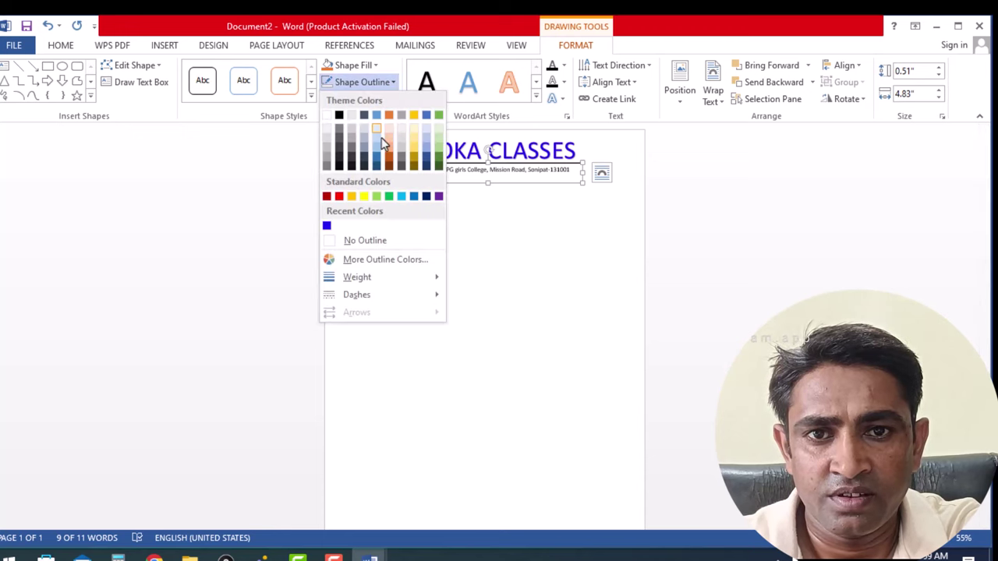
{"action": "left_click", "coordinate": [382, 241]}
{"action": "left_click", "coordinate": [559, 247]}
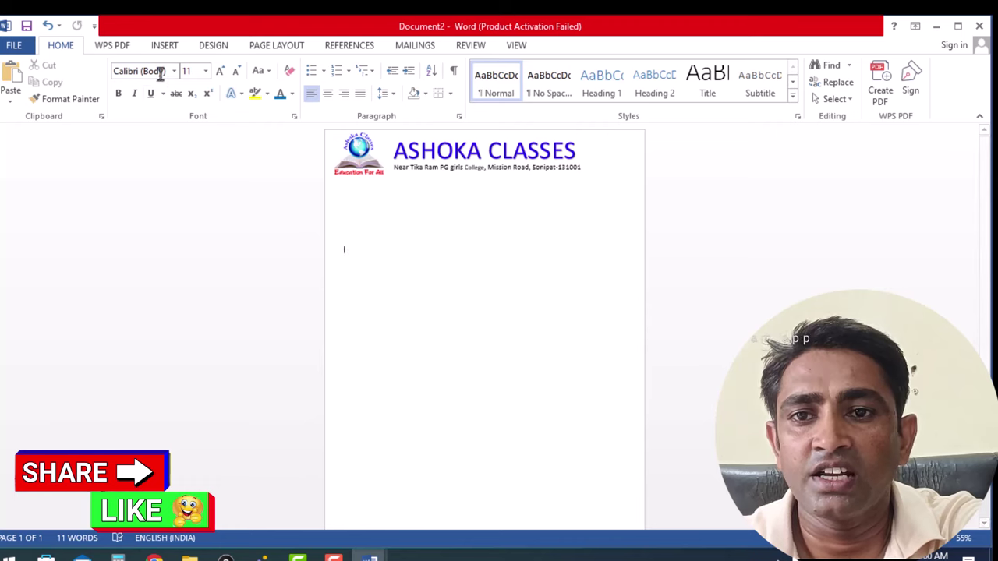
- Draw a straight horizontal line beneath the header address
{"action": "left_click", "coordinate": [171, 50]}
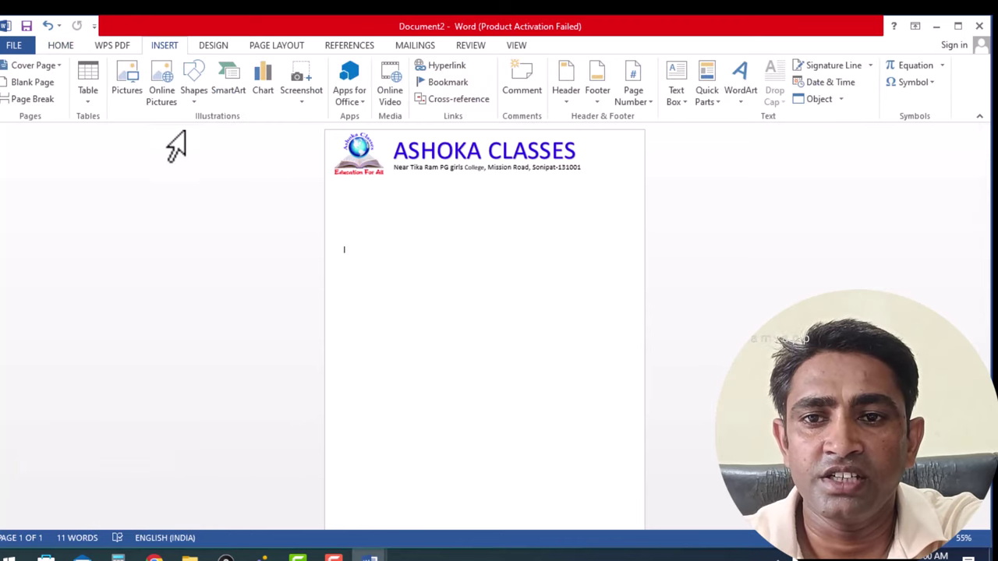
{"action": "left_click", "coordinate": [199, 105]}
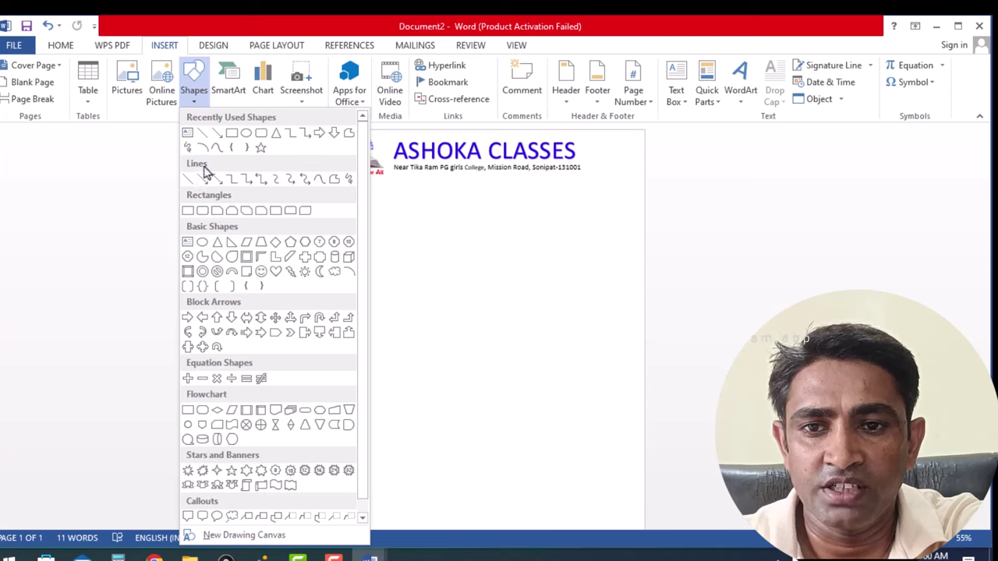
{"action": "left_click", "coordinate": [232, 134]}
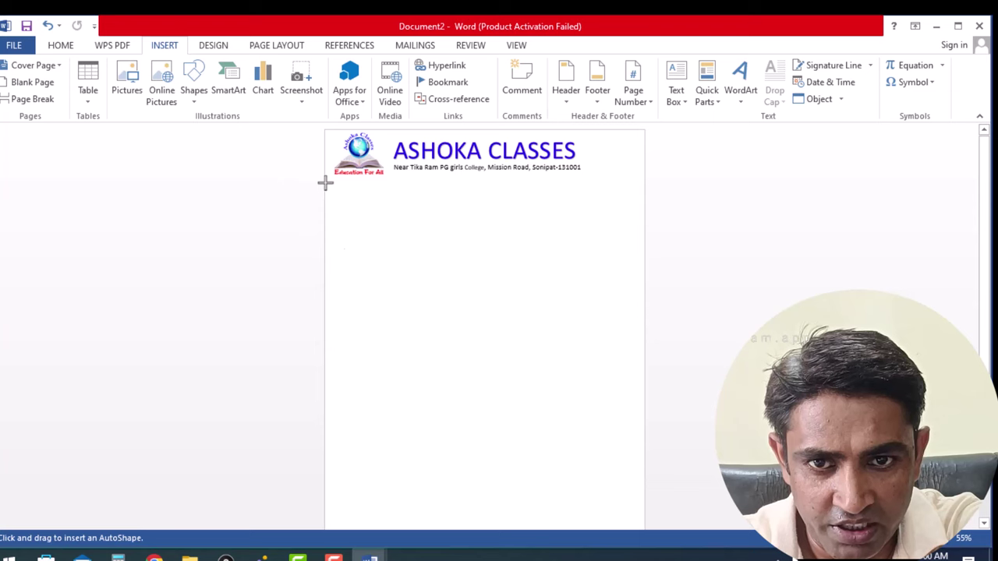
{"action": "left_click_drag", "start_coordinate": [324, 183], "coordinate": [646, 181]}
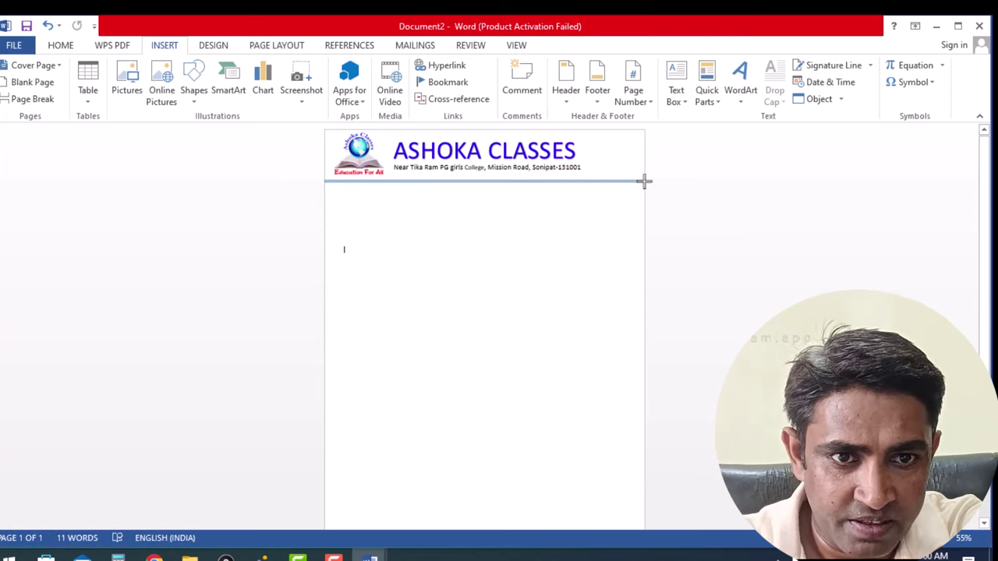
{"action": "left_click_drag", "start_coordinate": [645, 181], "coordinate": [644, 181]}
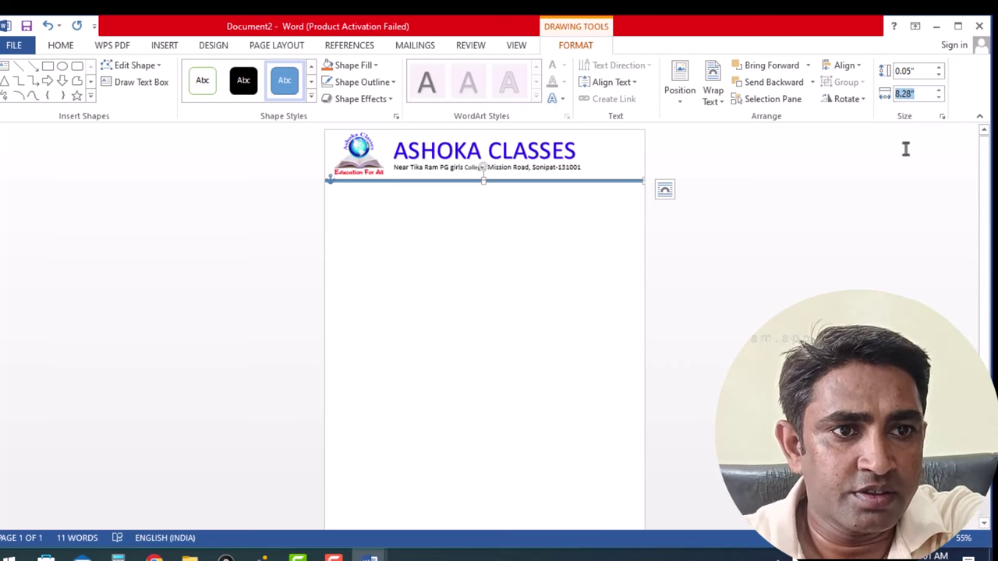
- Set the divider line's width to 8.5 inches
{"action": "type", "text": "8"}
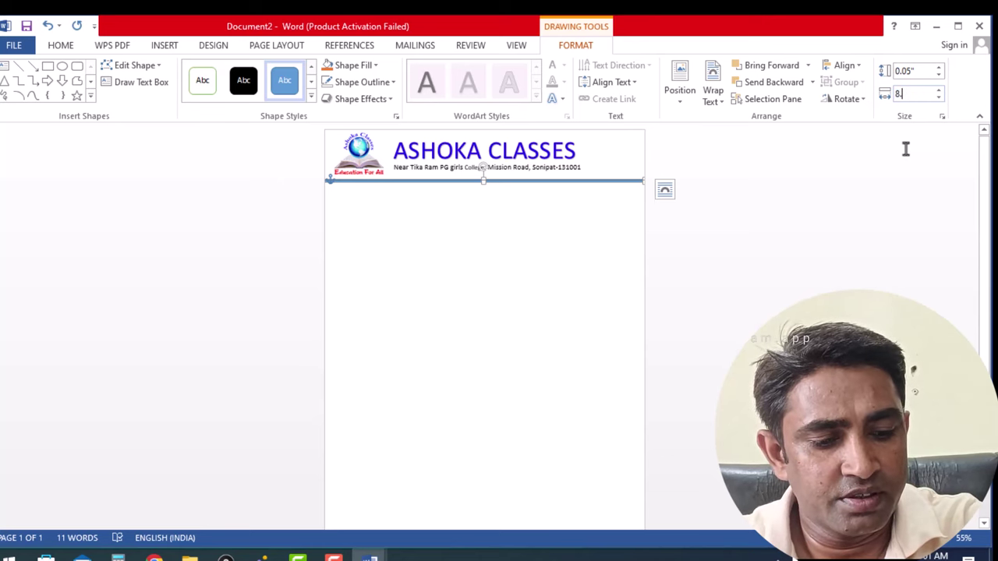
{"action": "type", "text": ".50"}
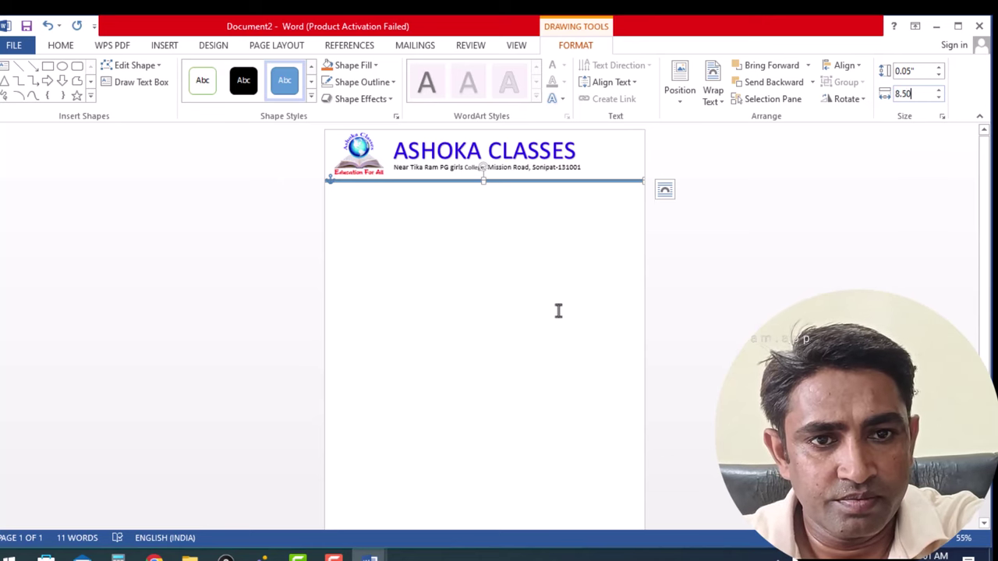
{"action": "left_click", "coordinate": [553, 295]}
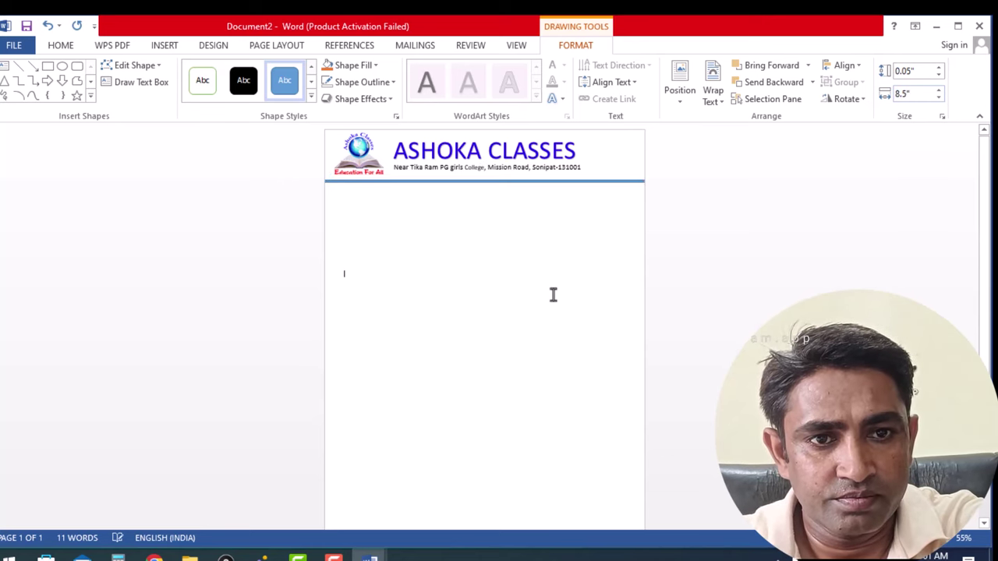
{"action": "left_click", "coordinate": [522, 182]}
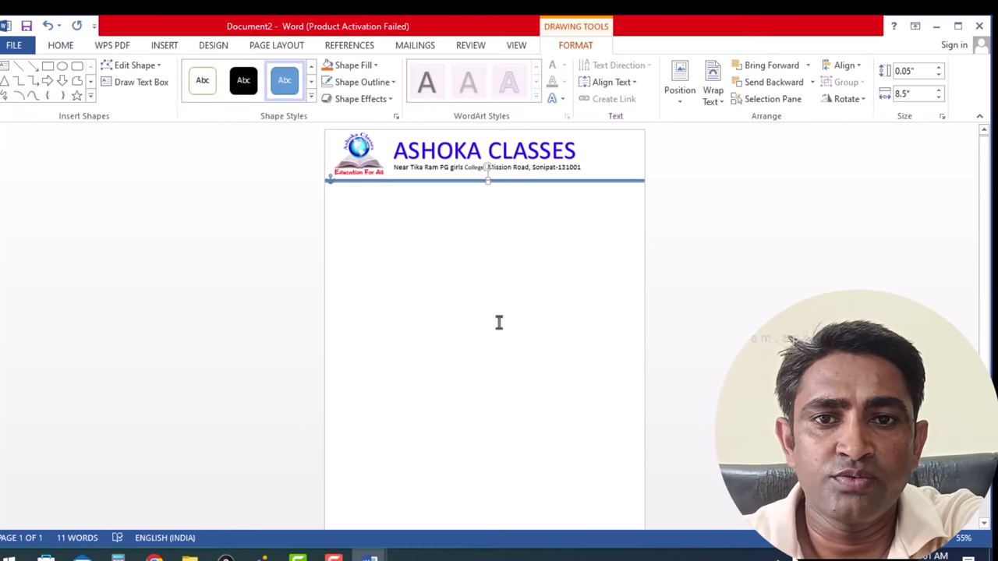
- Give the divider line a yellow fill and yellow outline
{"action": "left_click", "coordinate": [378, 69]}
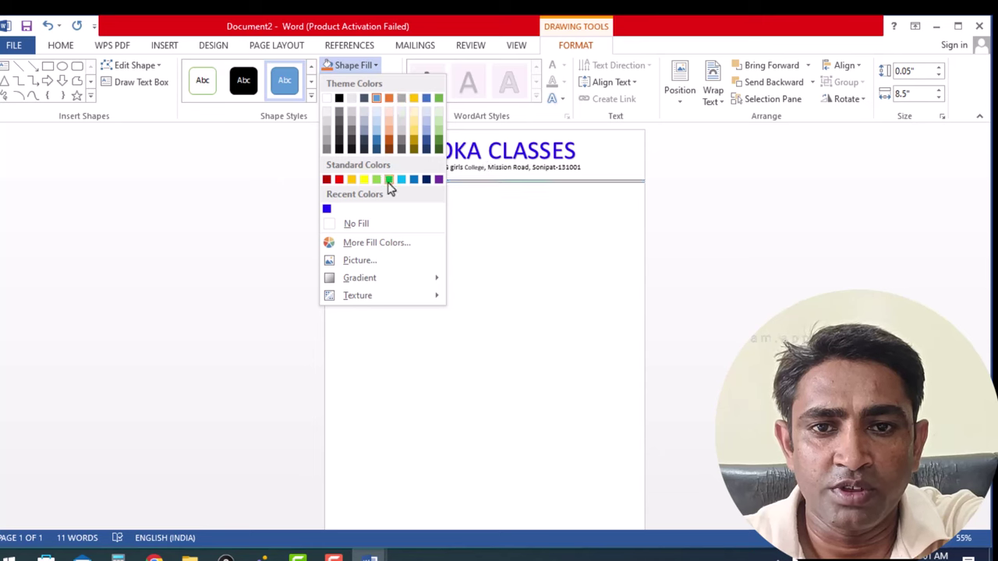
{"action": "left_click", "coordinate": [369, 188]}
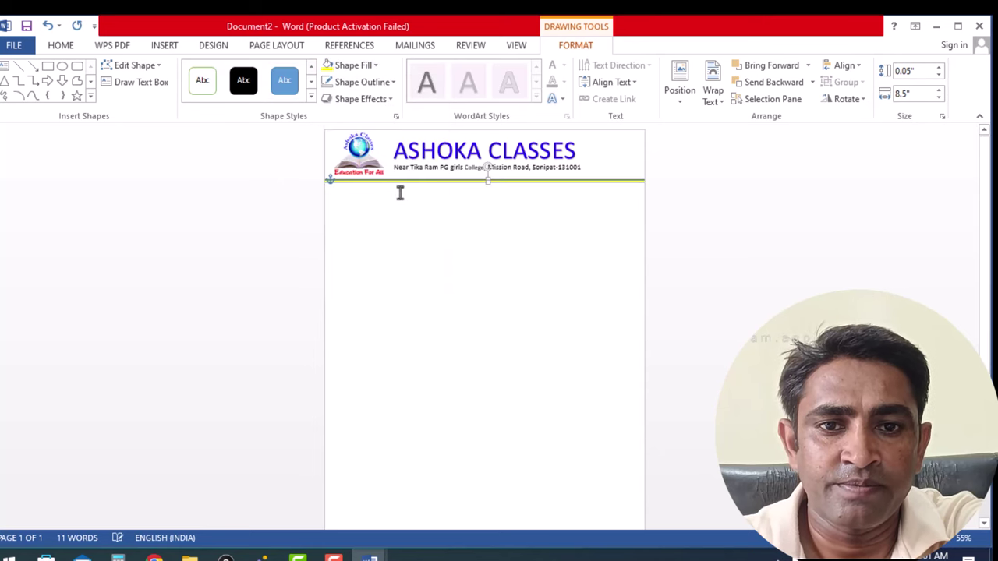
{"action": "left_click", "coordinate": [392, 83]}
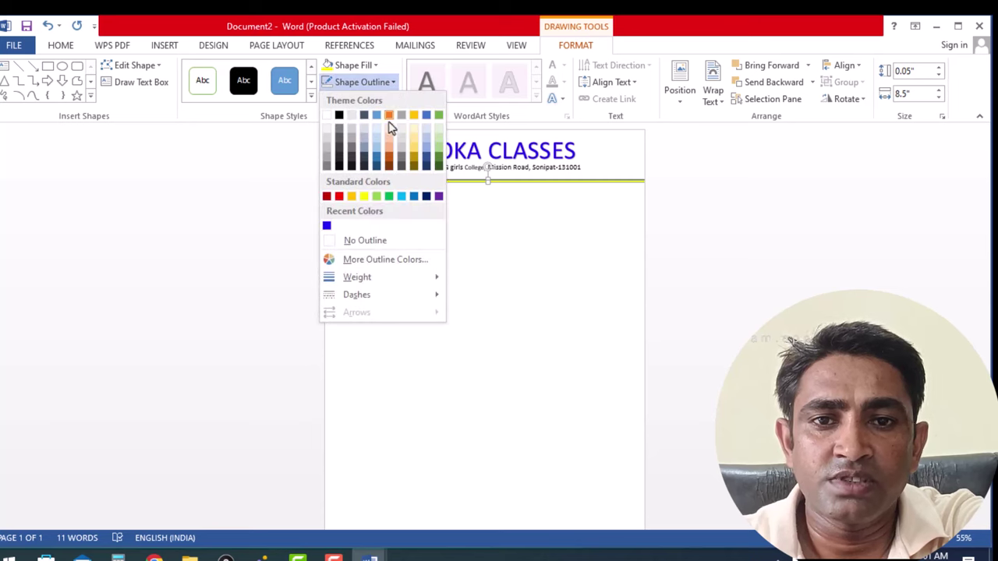
{"action": "left_click", "coordinate": [424, 223]}
{"action": "left_click", "coordinate": [499, 240]}
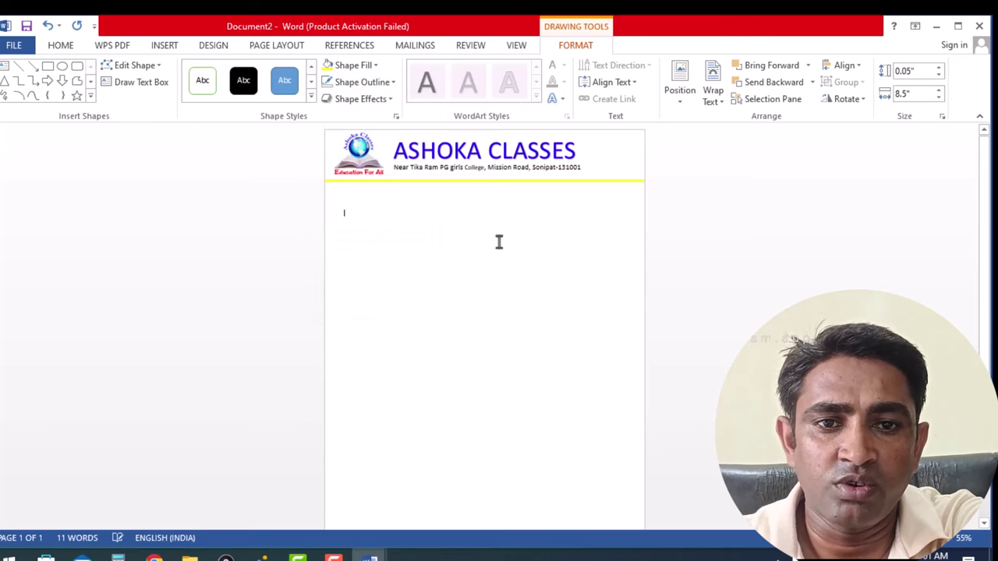
{"action": "left_click", "coordinate": [494, 181]}
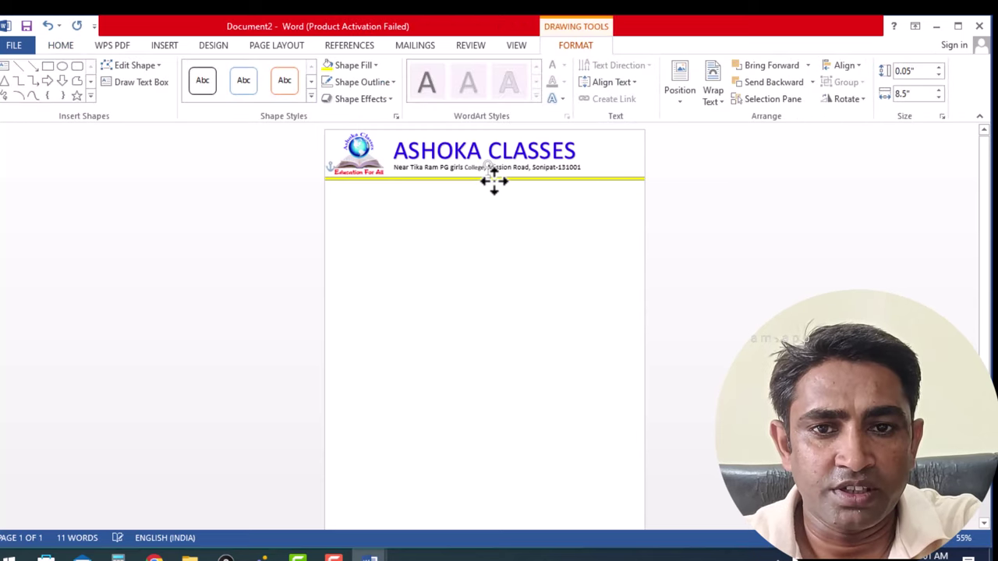
{"action": "left_click", "coordinate": [508, 212]}
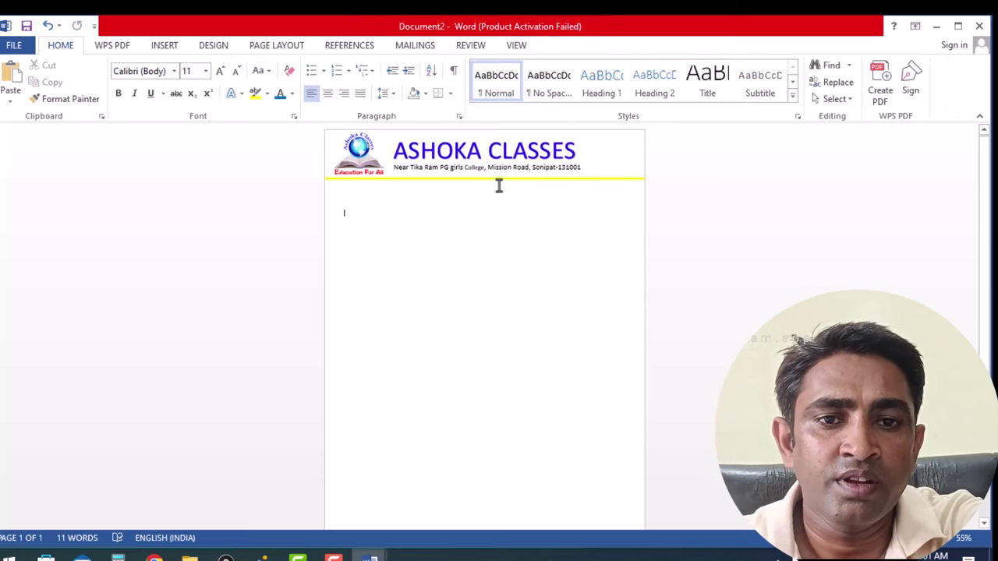
- Copy the yellow line just below the original and recolour the copy green
{"action": "left_click", "coordinate": [500, 179]}
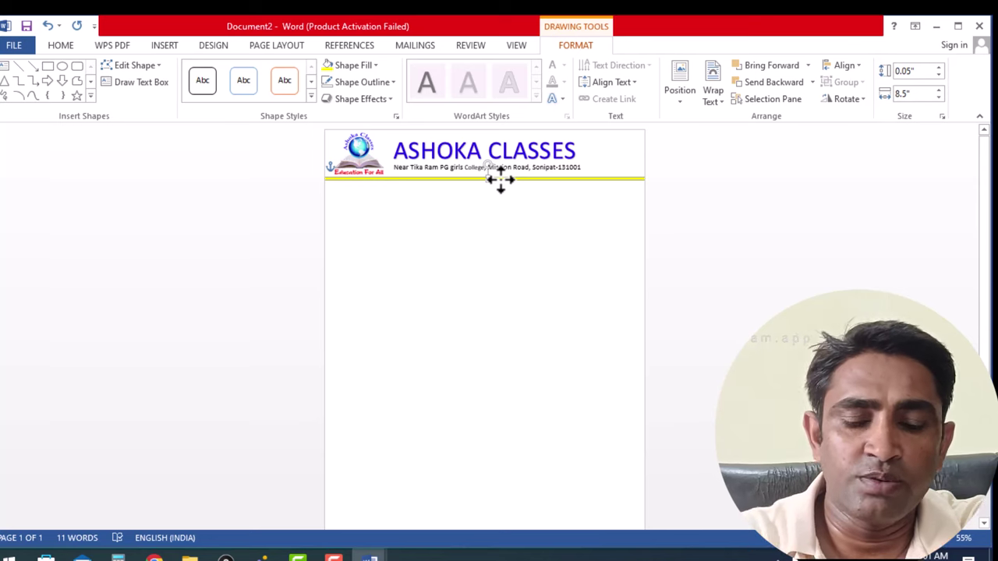
{"action": "left_click_drag", "start_coordinate": [503, 176], "coordinate": [502, 188]}
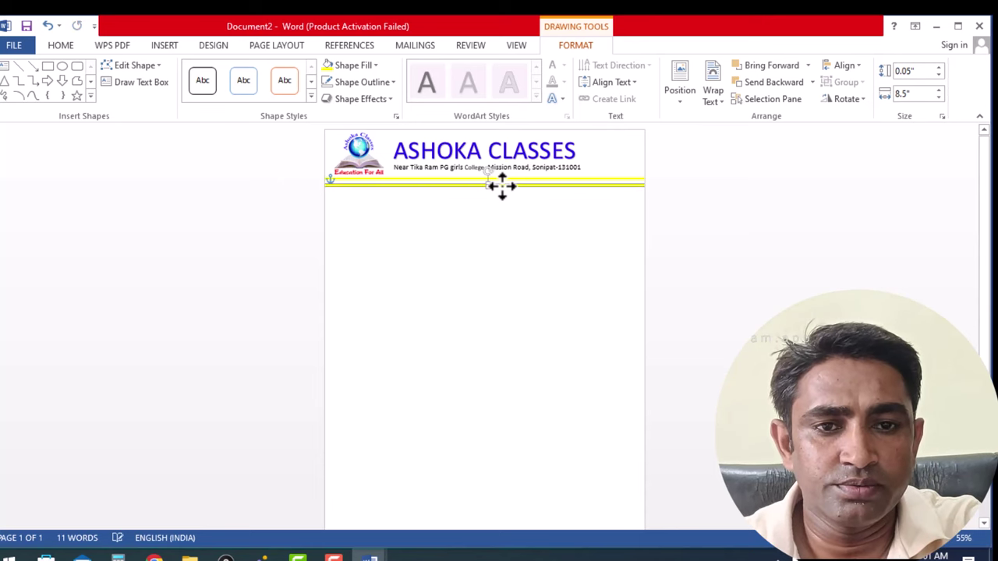
{"action": "key", "text": "Up"}
{"action": "key", "text": "Up"}
{"action": "key", "text": "Up"}
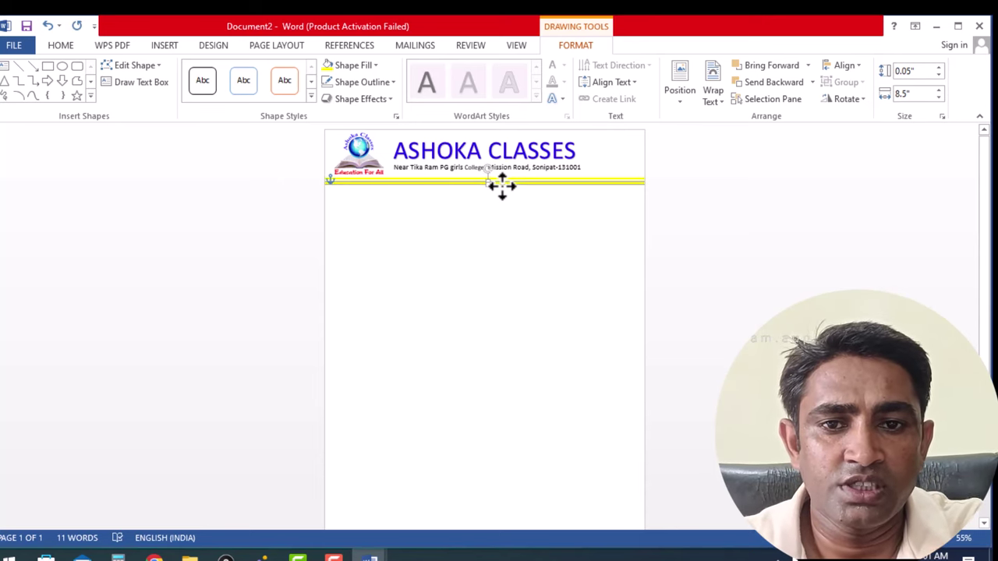
{"action": "key", "text": "Up"}
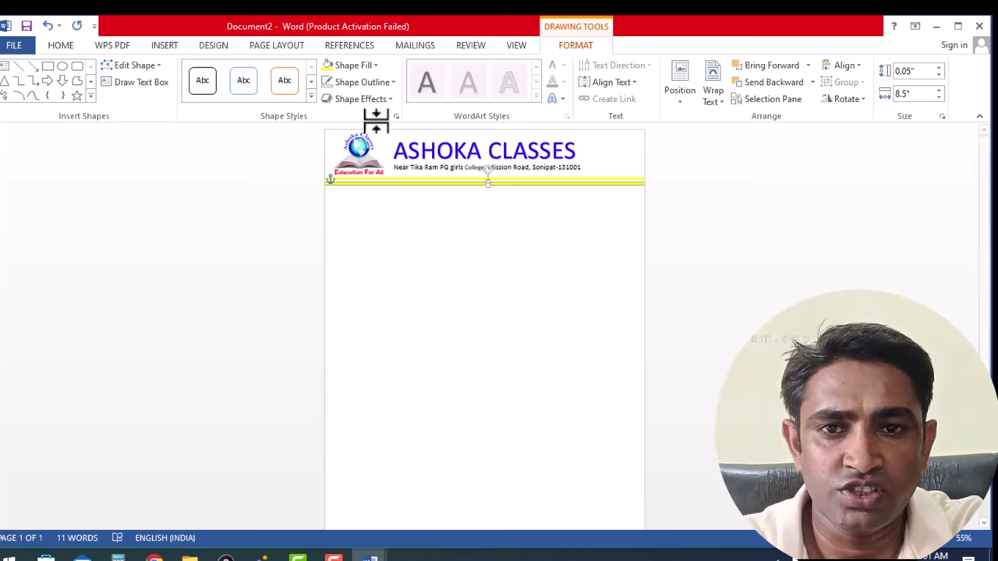
{"action": "left_click", "coordinate": [377, 66]}
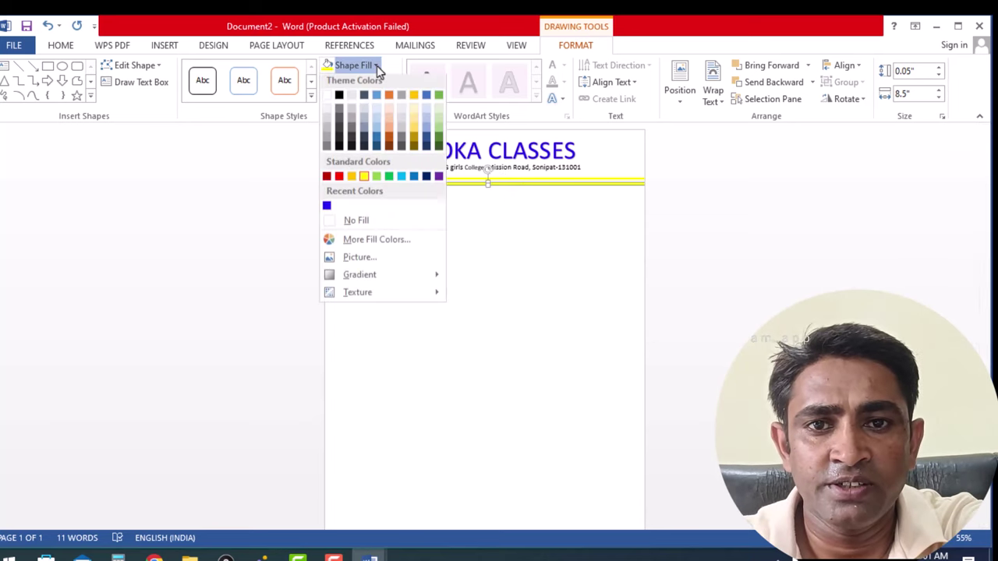
{"action": "left_click", "coordinate": [389, 180]}
{"action": "left_click", "coordinate": [493, 298]}
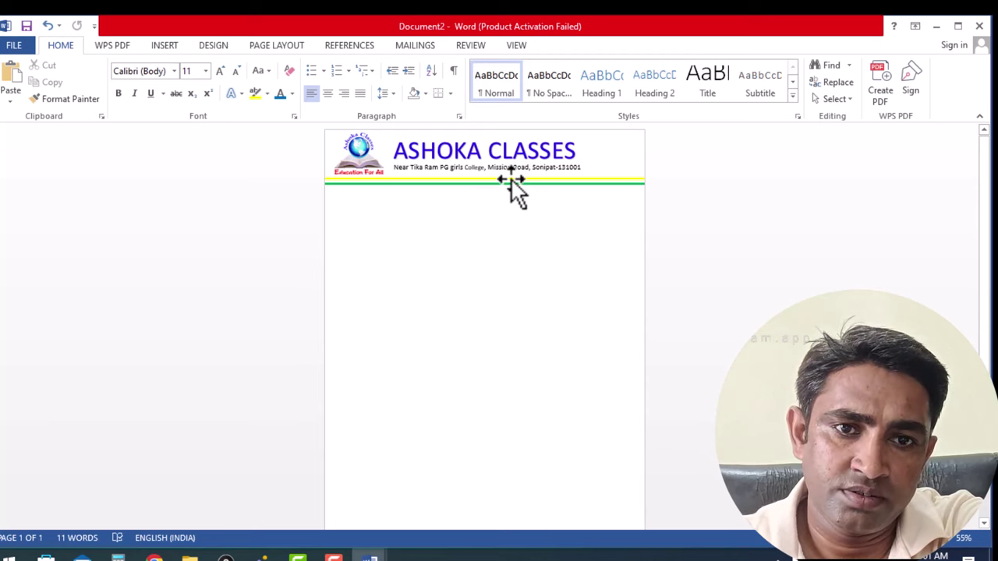
- Rearrange the two lines so the green one sits directly above the yellow one
{"action": "left_click_drag", "start_coordinate": [510, 178], "coordinate": [512, 192]}
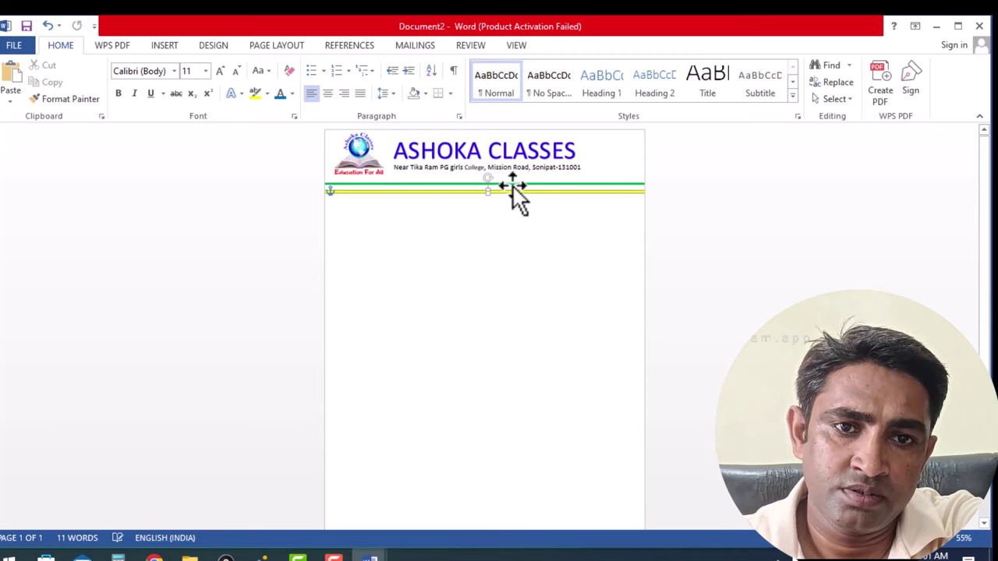
{"action": "left_click", "coordinate": [512, 184]}
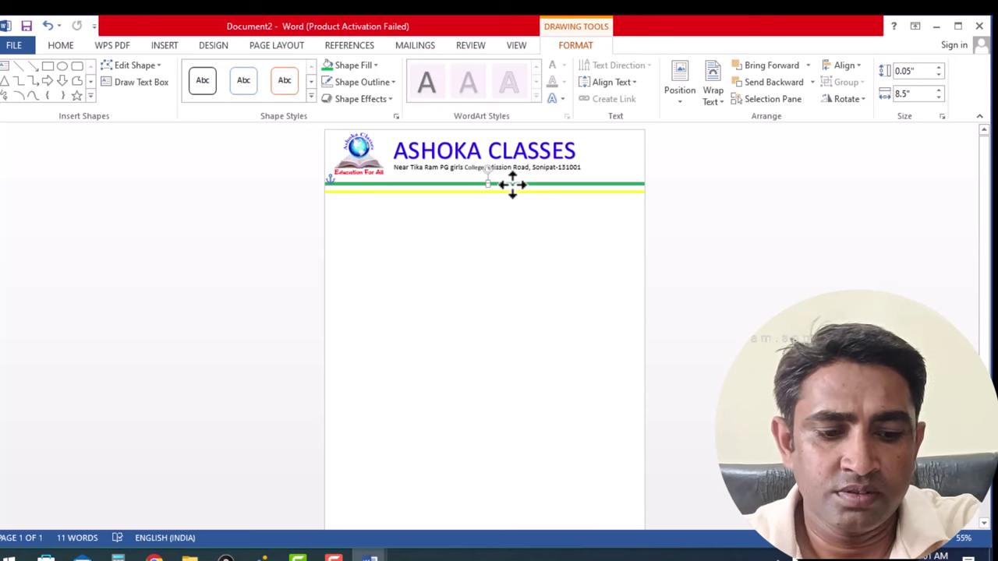
{"action": "key", "text": "Up"}
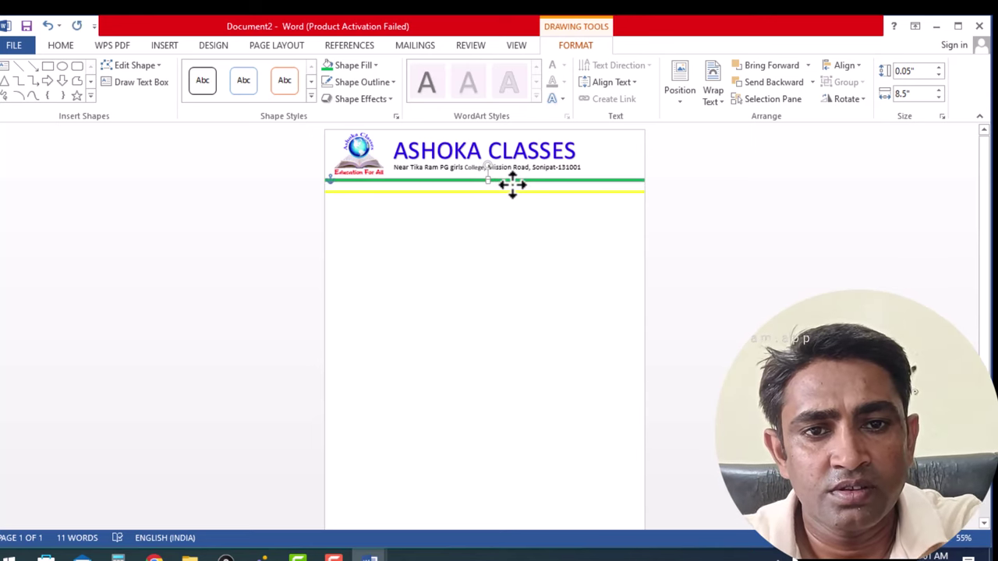
{"action": "left_click", "coordinate": [512, 191]}
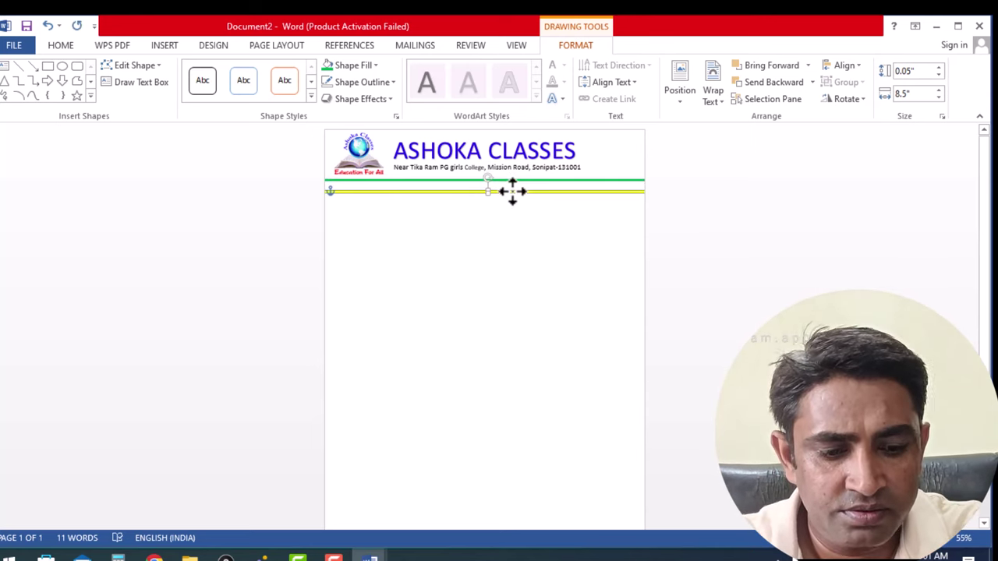
{"action": "key", "text": "Up"}
{"action": "key", "text": "Up"}
{"action": "key", "text": "Up"}
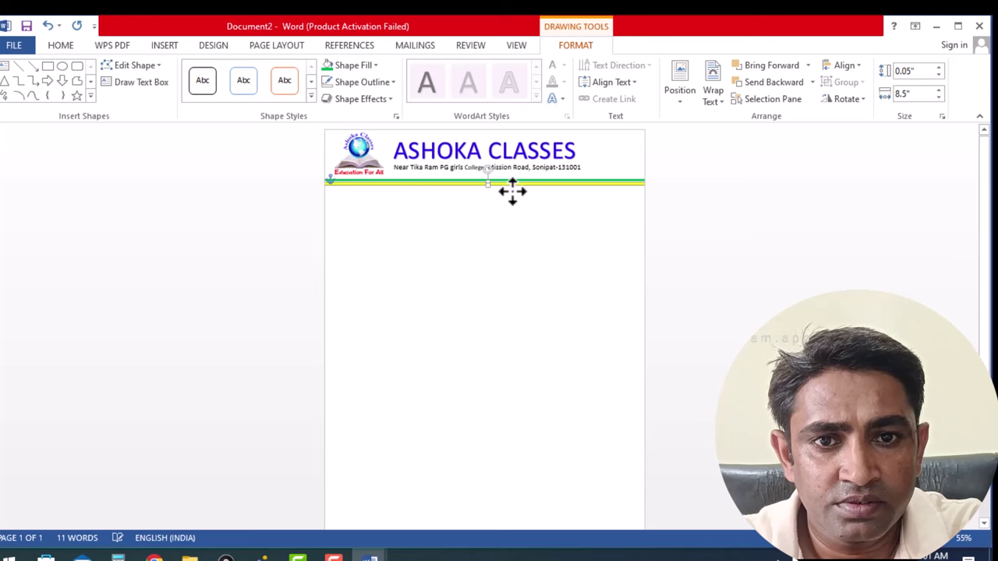
{"action": "left_click", "coordinate": [518, 230]}
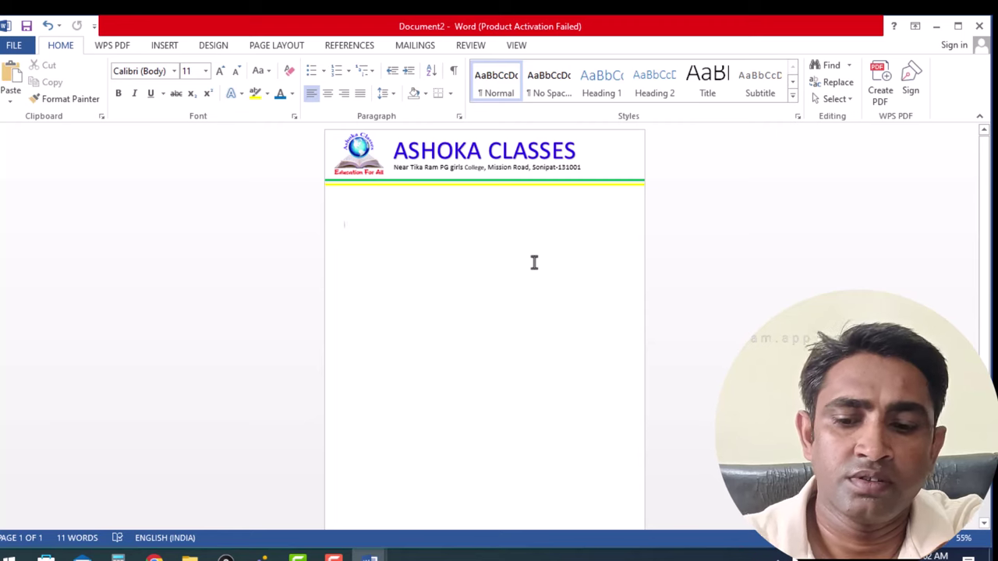
- Scroll back up to the header and move the insertion point up one line
{"action": "scroll", "coordinate": [534, 263], "scroll_direction": "up", "scroll_amount": 3, "text": "ctrl"}
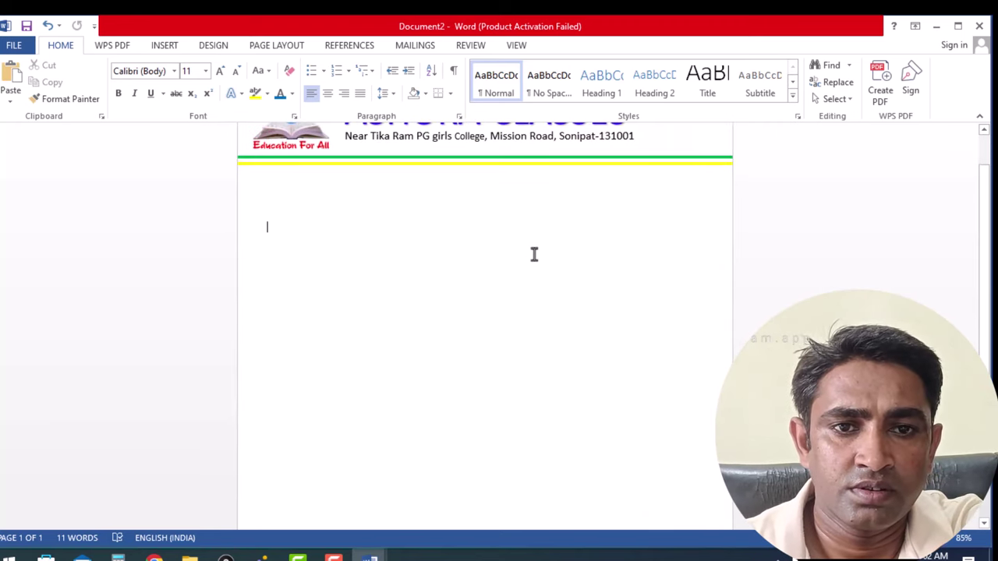
{"action": "scroll", "coordinate": [436, 341], "scroll_direction": "up", "scroll_amount": 2}
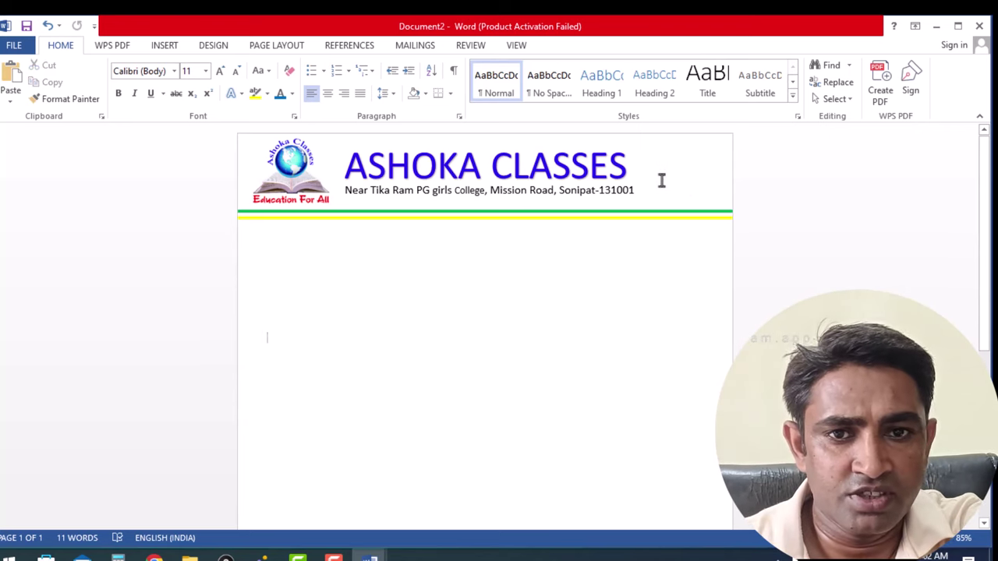
{"action": "key", "text": "BackSpace"}
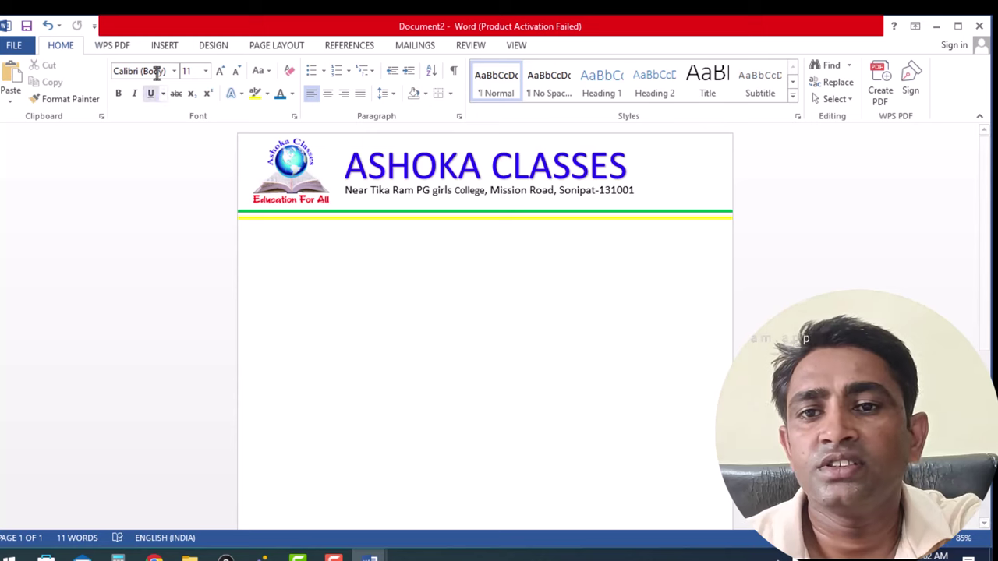
{"action": "left_click", "coordinate": [163, 46]}
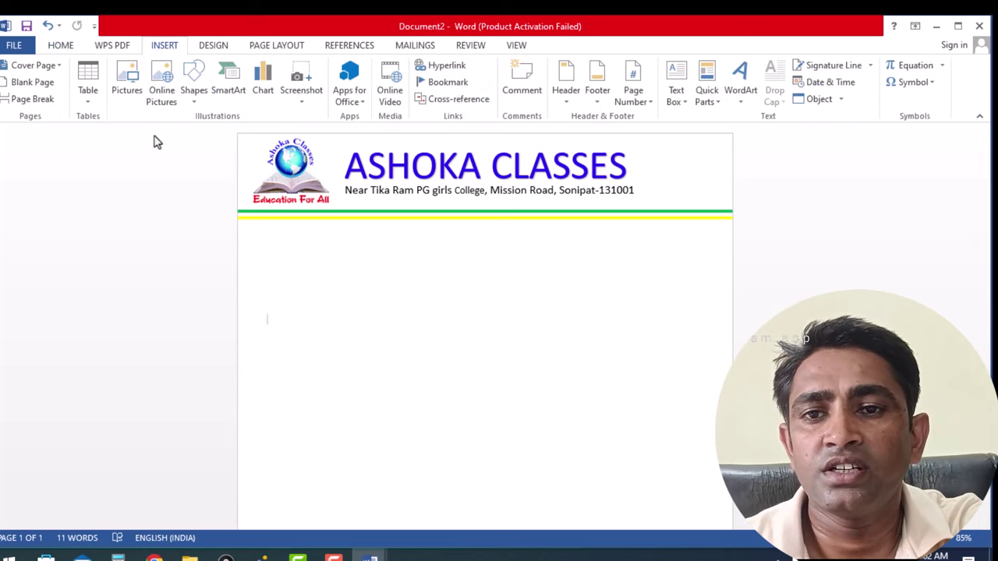
- Insert the phone icon picture from the computer into the page
{"action": "left_click", "coordinate": [127, 85]}
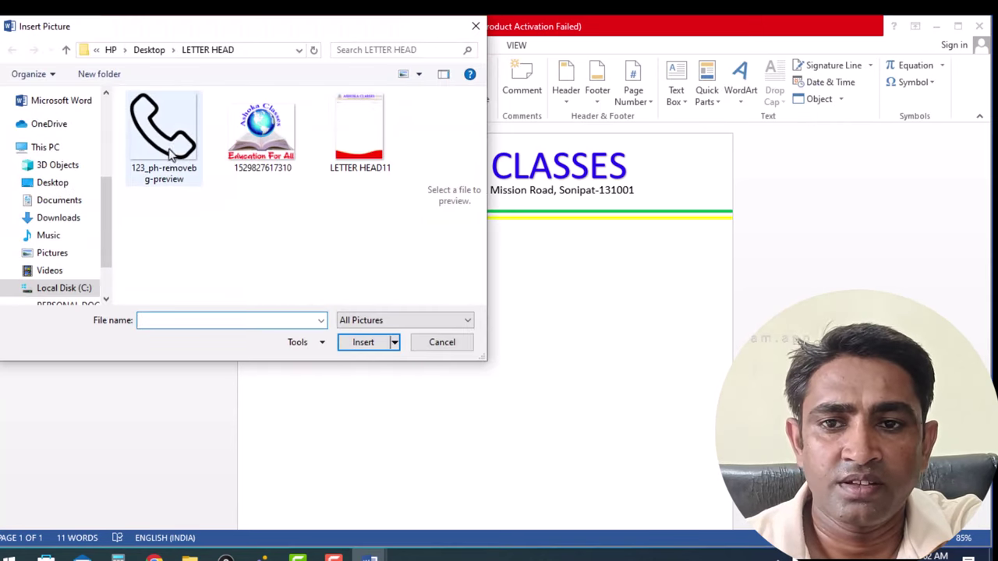
{"action": "double_click", "coordinate": [171, 152]}
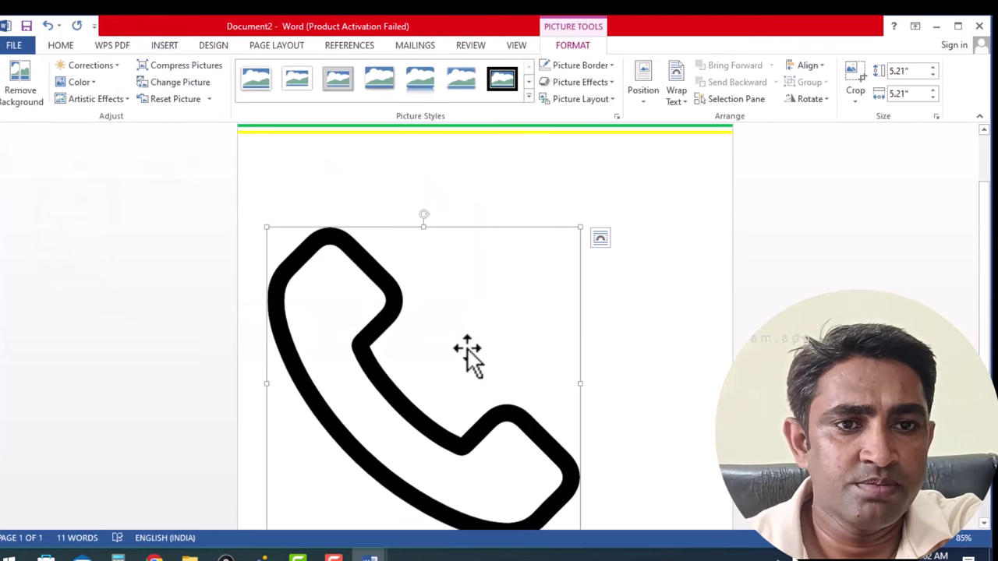
{"action": "left_click", "coordinate": [644, 112]}
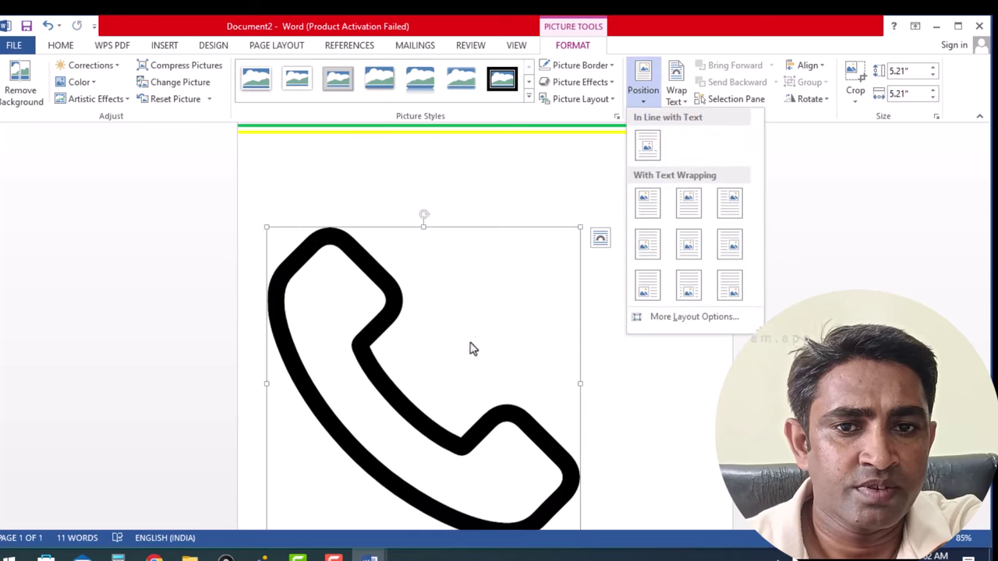
{"action": "left_click", "coordinate": [437, 383]}
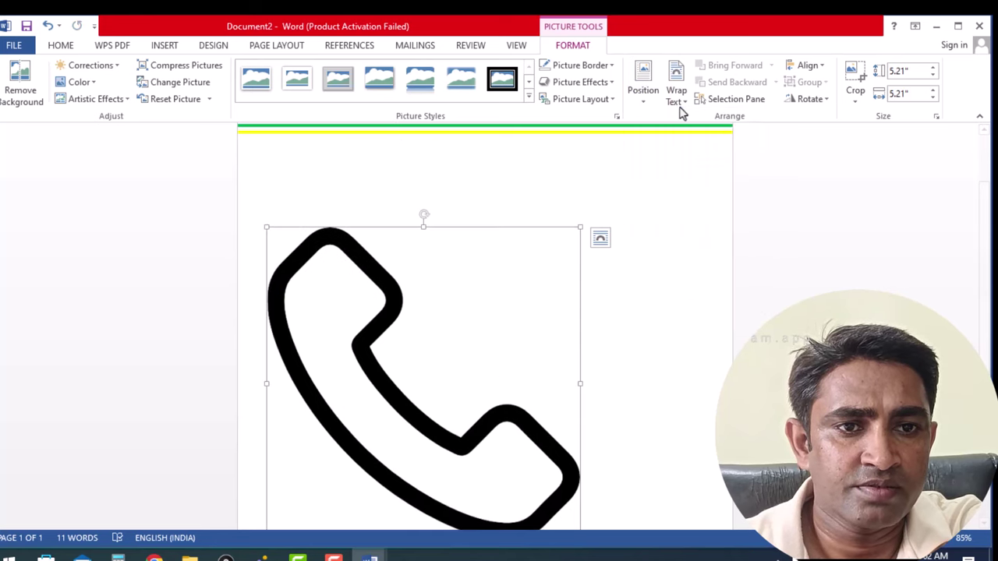
- Set the phone picture's text wrapping to In Front of Text
{"action": "left_click", "coordinate": [678, 102]}
{"action": "left_click", "coordinate": [683, 227]}
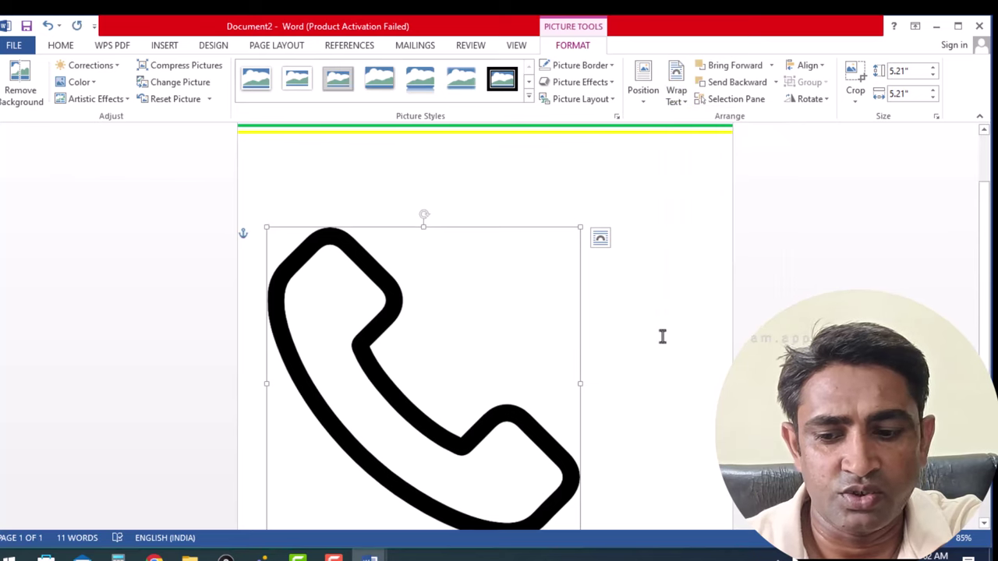
{"action": "scroll", "coordinate": [662, 336], "scroll_direction": "down", "scroll_amount": 3}
{"action": "scroll", "coordinate": [662, 336], "scroll_direction": "down", "scroll_amount": 1}
- Shrink the phone picture to a small icon and move it to the header's right end
{"action": "left_click", "coordinate": [532, 394]}
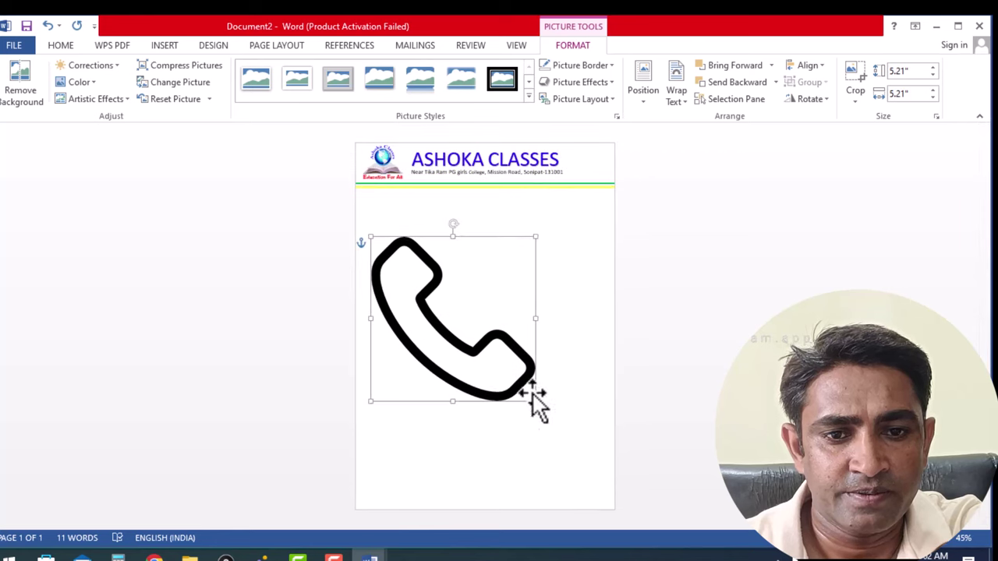
{"action": "left_click_drag", "start_coordinate": [535, 403], "coordinate": [513, 379]}
{"action": "left_click_drag", "start_coordinate": [497, 330], "coordinate": [386, 234]}
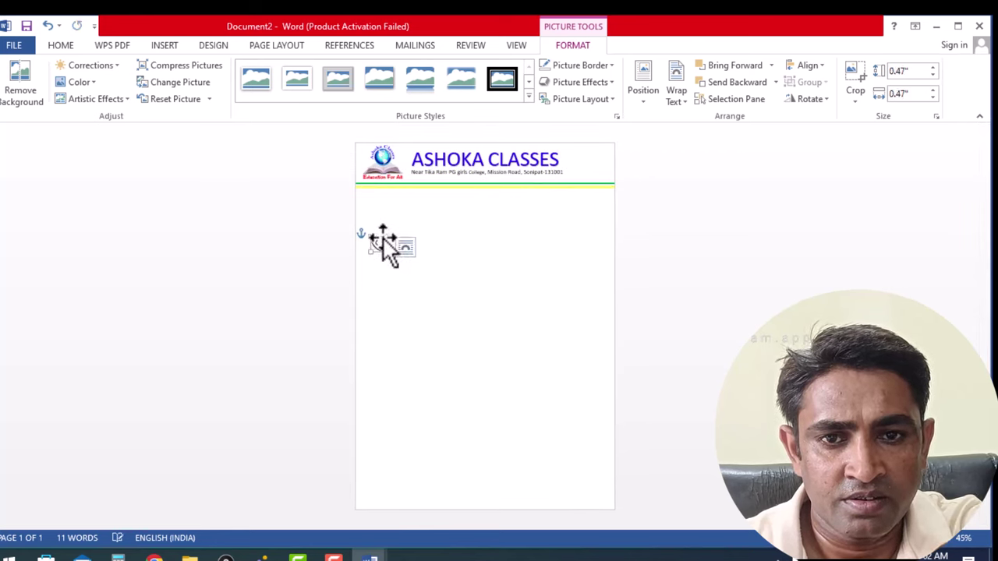
{"action": "left_click_drag", "start_coordinate": [376, 241], "coordinate": [581, 161]}
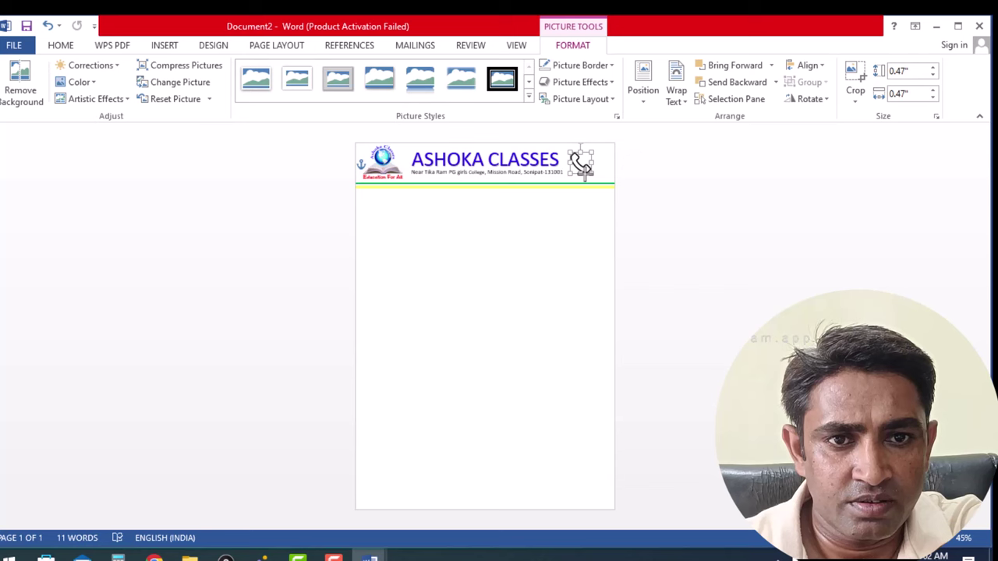
{"action": "left_click_drag", "start_coordinate": [585, 175], "coordinate": [592, 180]}
- Tilt the phone icon slightly and fine-tune its size and position
{"action": "scroll", "coordinate": [810, 273], "scroll_direction": "up", "scroll_amount": 3}
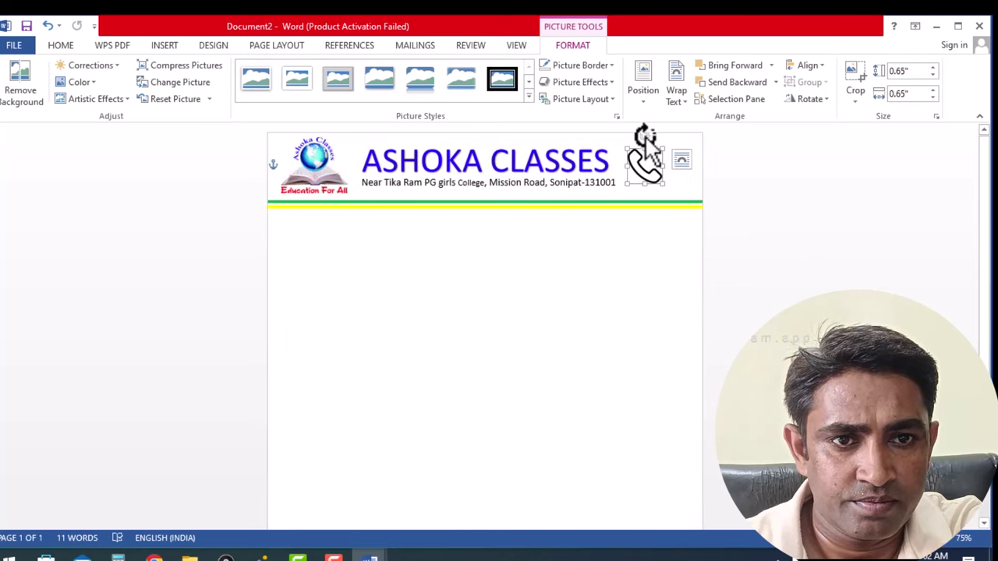
{"action": "left_click_drag", "start_coordinate": [646, 133], "coordinate": [665, 144]}
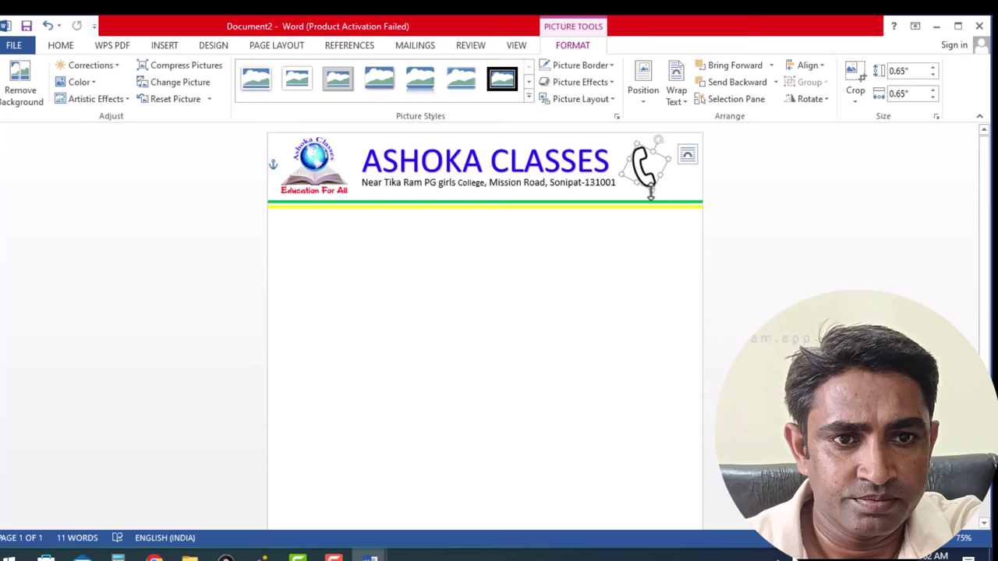
{"action": "left_click_drag", "start_coordinate": [651, 193], "coordinate": [649, 186]}
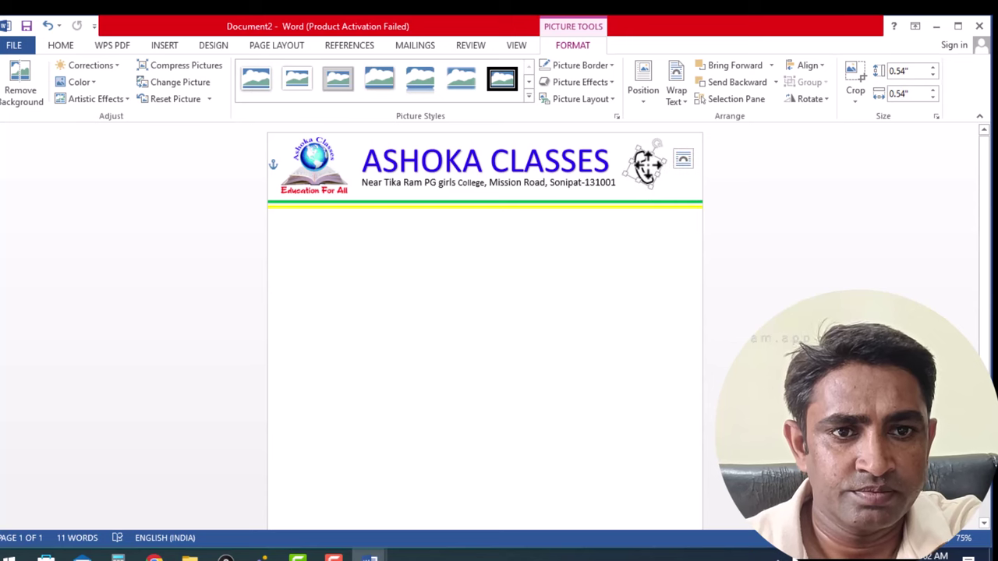
{"action": "left_click_drag", "start_coordinate": [648, 164], "coordinate": [643, 163]}
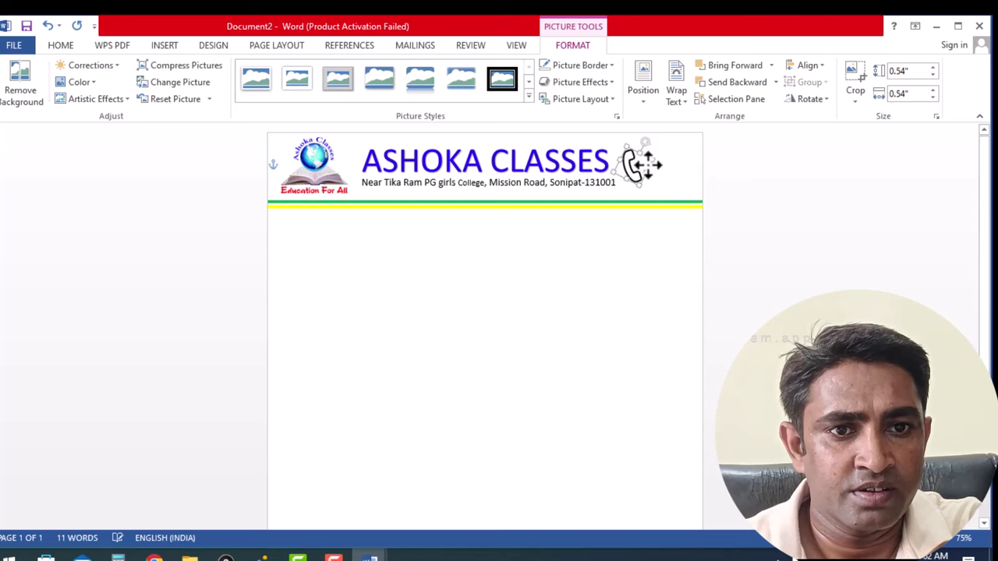
{"action": "left_click", "coordinate": [562, 277]}
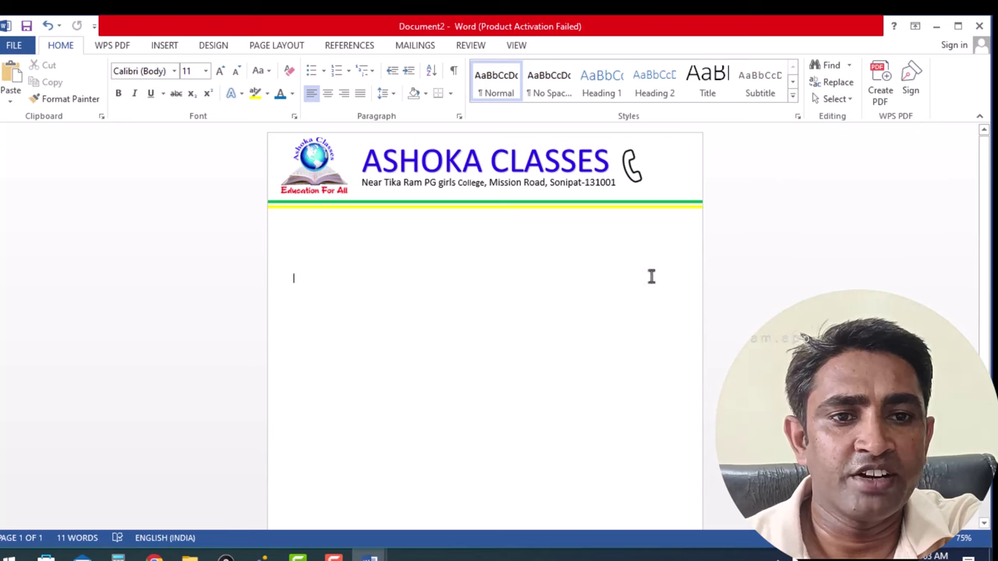
- Choose Draw Text Box from the Insert text box options
{"action": "left_click", "coordinate": [165, 47]}
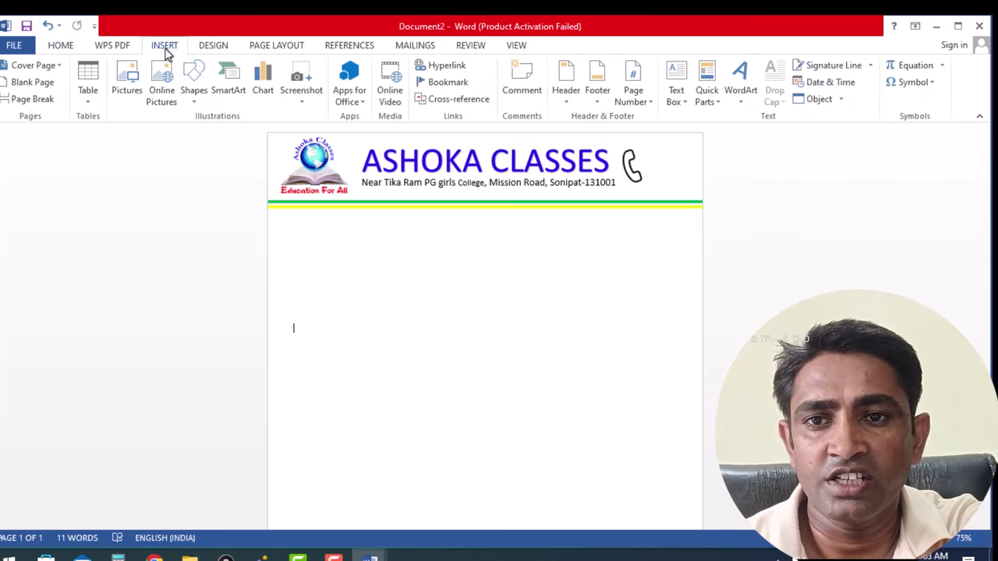
{"action": "left_click", "coordinate": [677, 97]}
{"action": "left_click", "coordinate": [709, 411]}
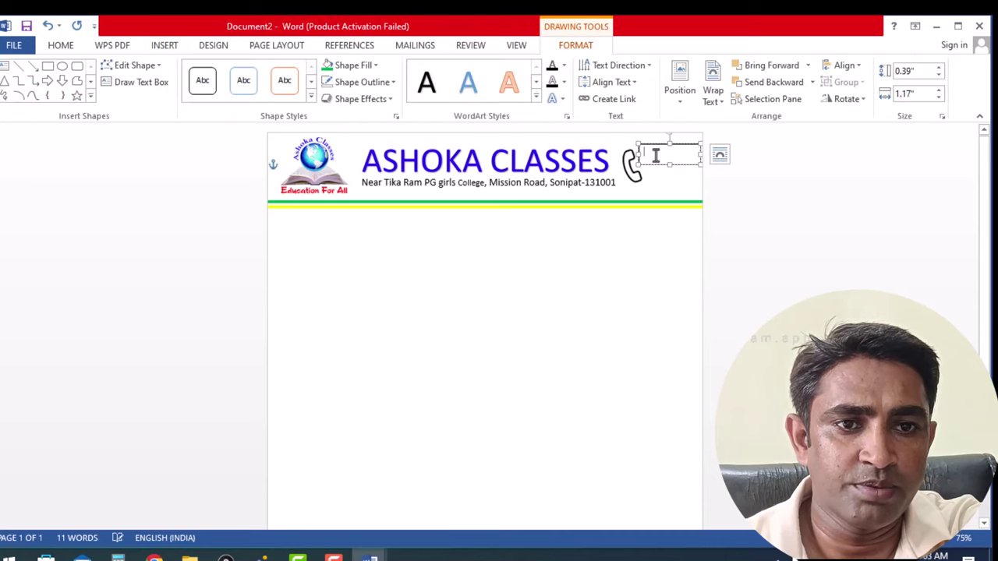
- Type the institute's first contact phone number into the new text box beside the icon
{"action": "type", "text": "9"}
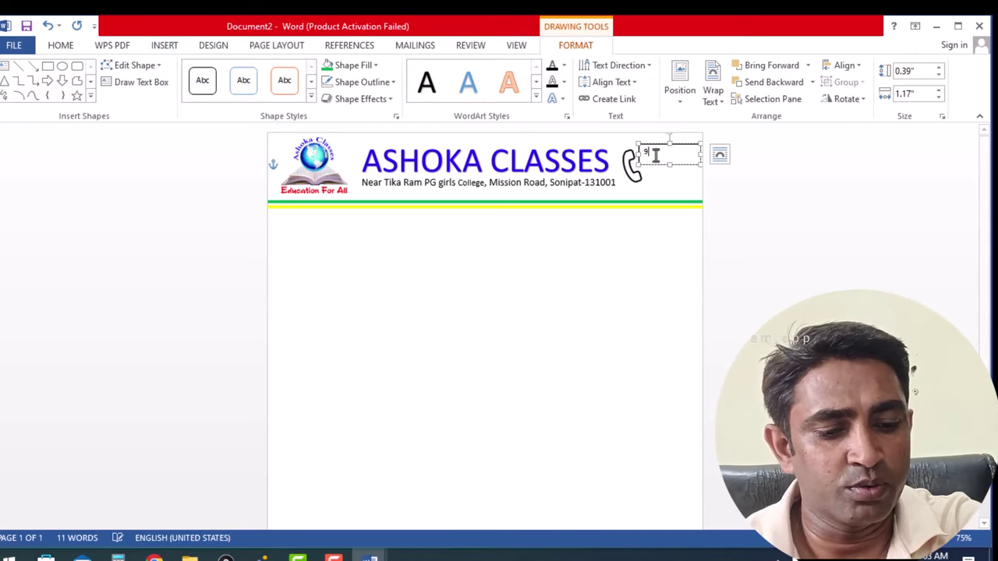
{"action": "type", "text": "4166"}
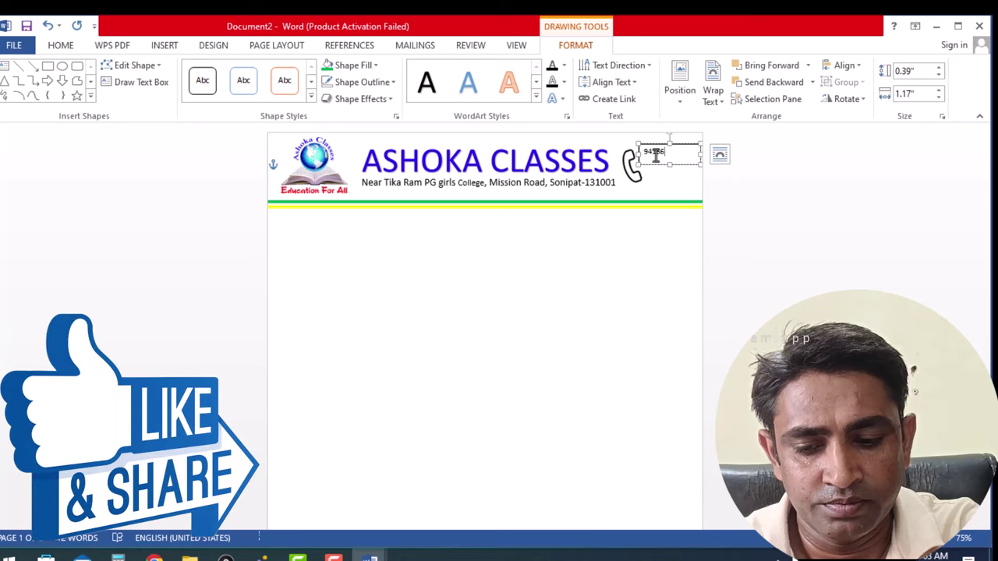
{"action": "type", "text": "XYZA"}
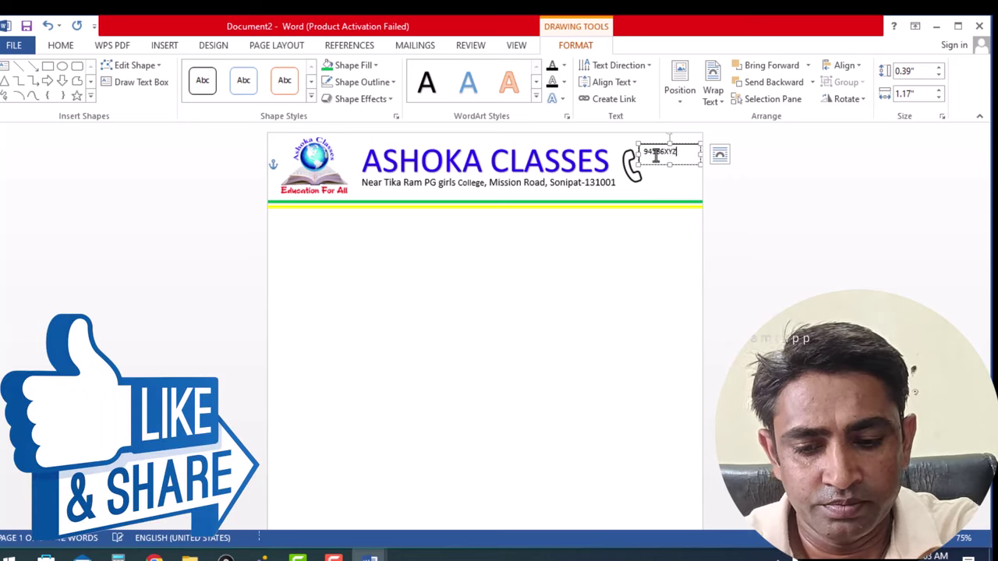
{"action": "type", "text": "B"}
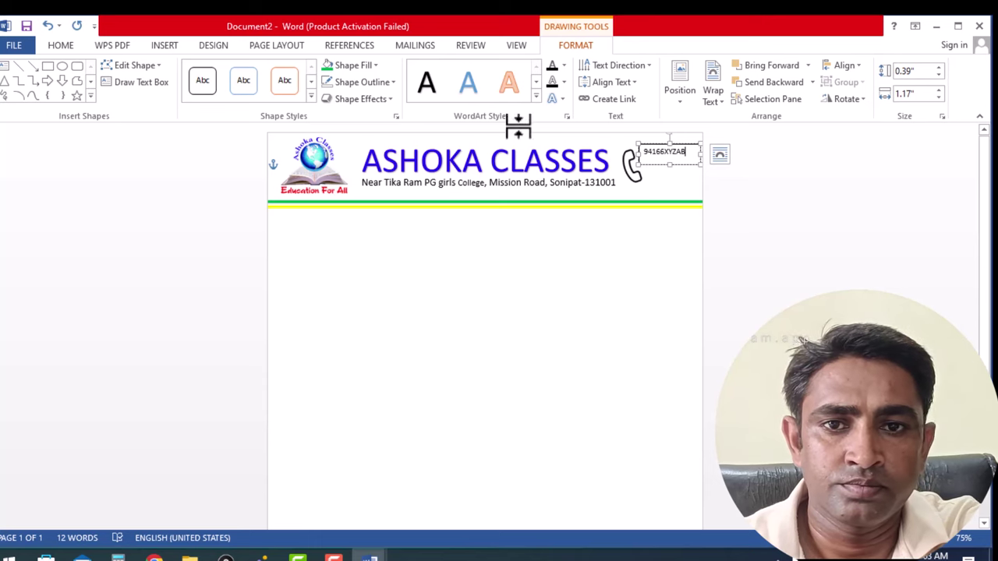
{"action": "left_click", "coordinate": [390, 84]}
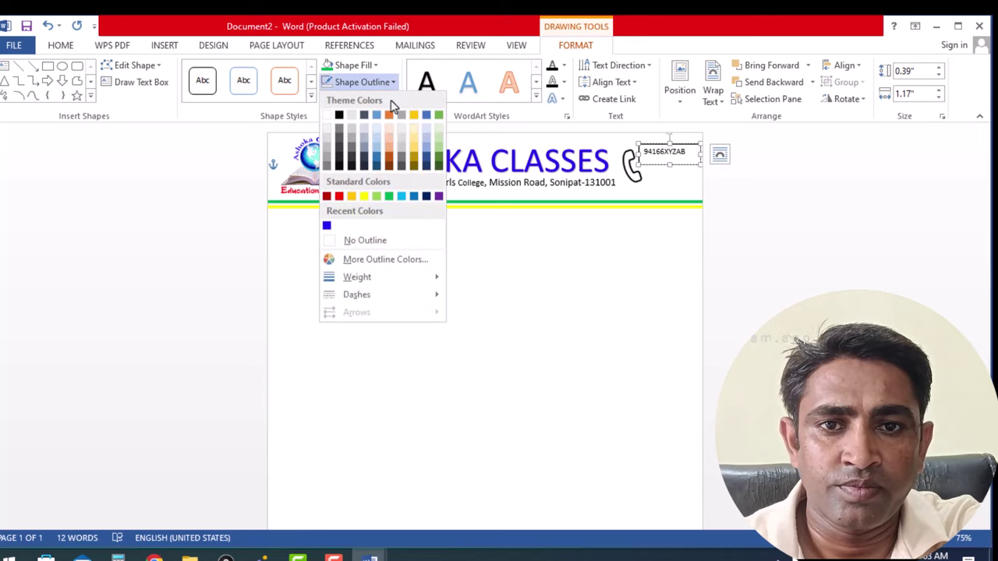
- Set the phone-number text box to No Outline
{"action": "left_click", "coordinate": [363, 242]}
{"action": "left_click", "coordinate": [579, 287]}
{"action": "left_click", "coordinate": [665, 154]}
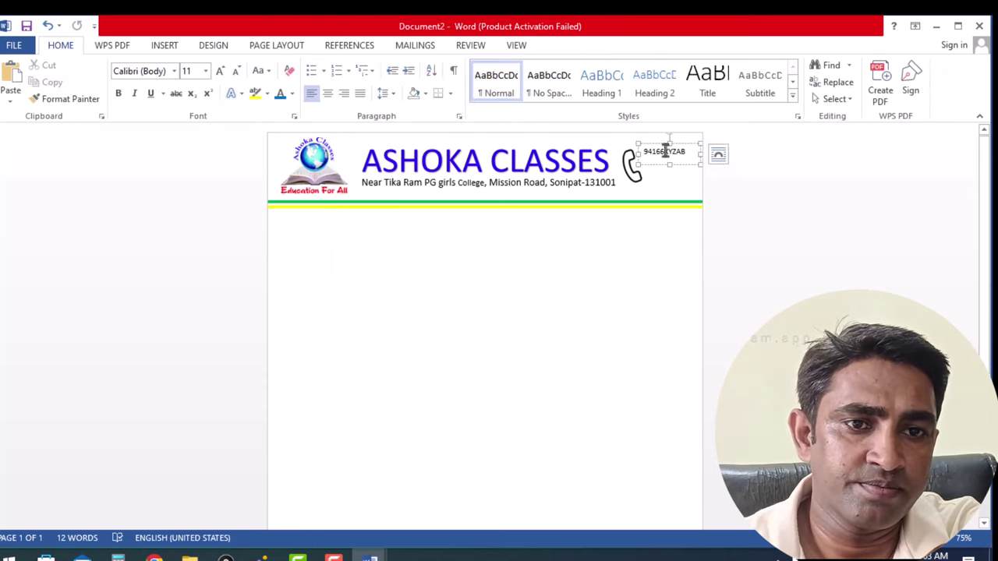
{"action": "left_click", "coordinate": [657, 145]}
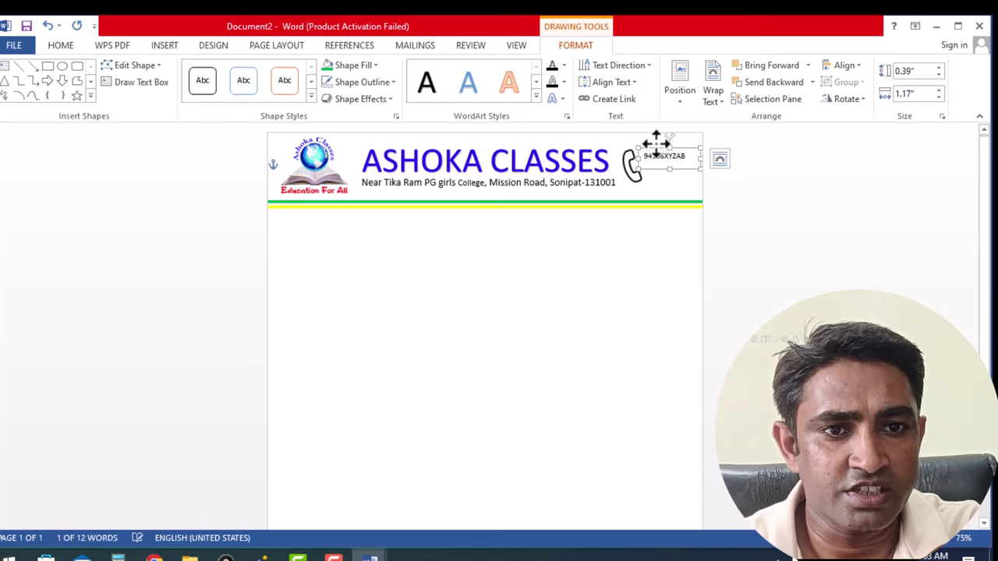
{"action": "left_click", "coordinate": [601, 360]}
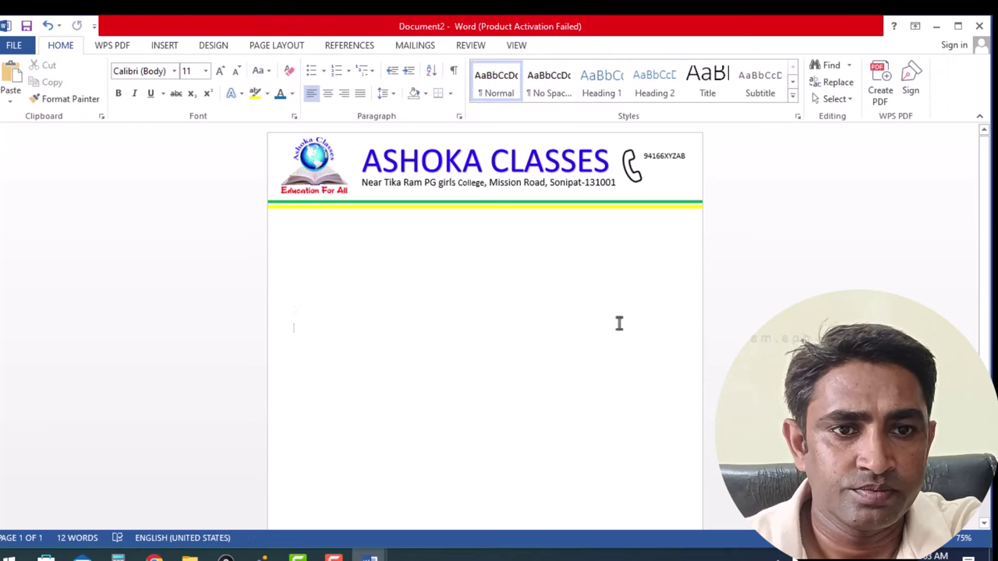
- Copy the number box just below the first and begin editing the copy
{"action": "left_click", "coordinate": [662, 155]}
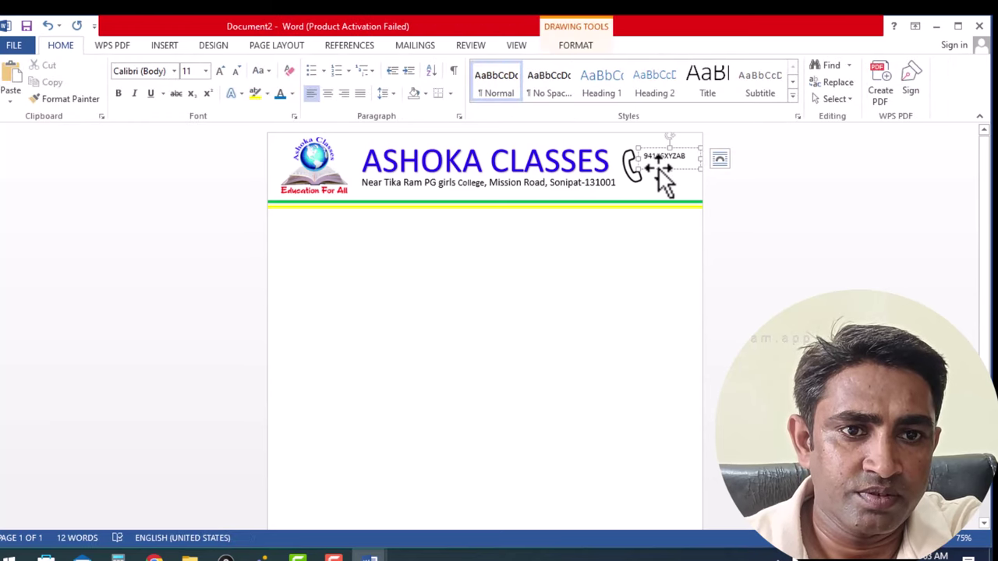
{"action": "left_click", "coordinate": [659, 169]}
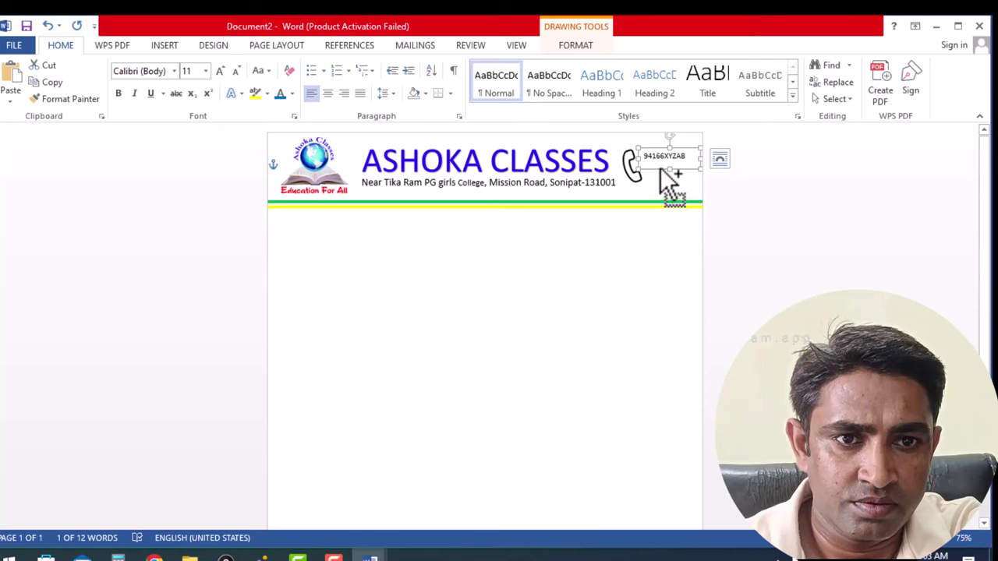
{"action": "left_click_drag", "start_coordinate": [661, 172], "coordinate": [659, 181]}
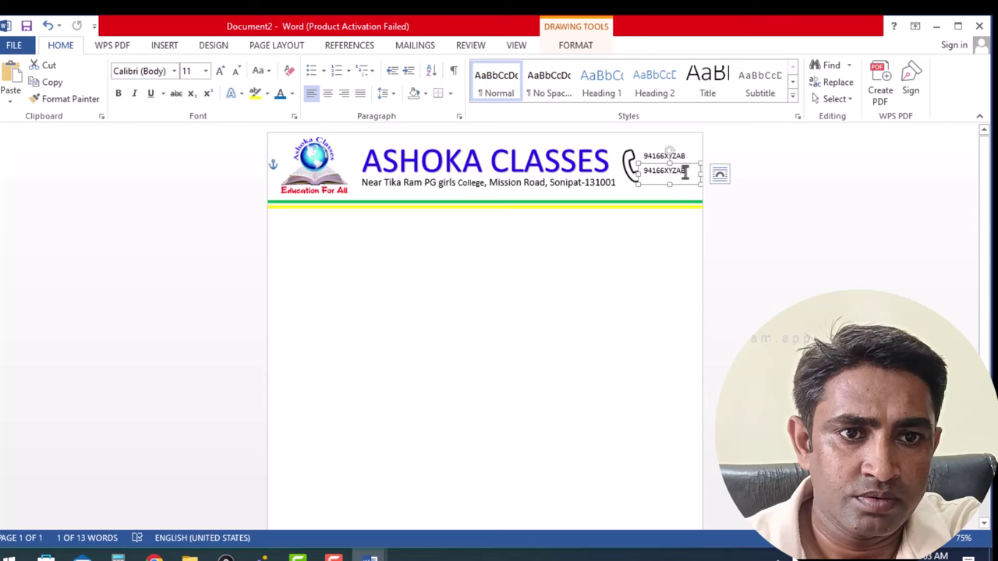
{"action": "left_click", "coordinate": [685, 173]}
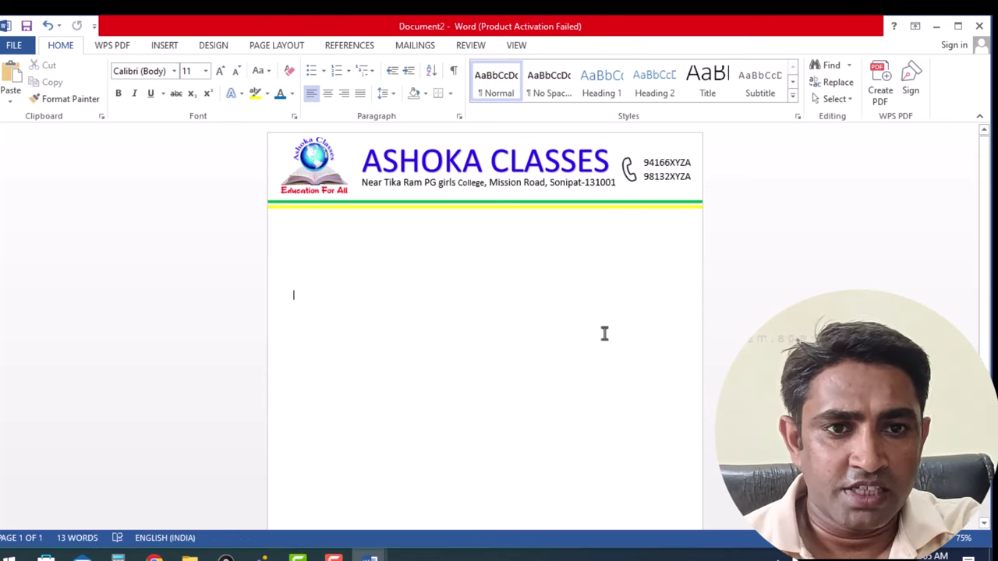
- Draw a rectangle shape stretching across the full width of the page bottom
{"action": "scroll", "coordinate": [604, 334], "scroll_direction": "down", "scroll_amount": 5}
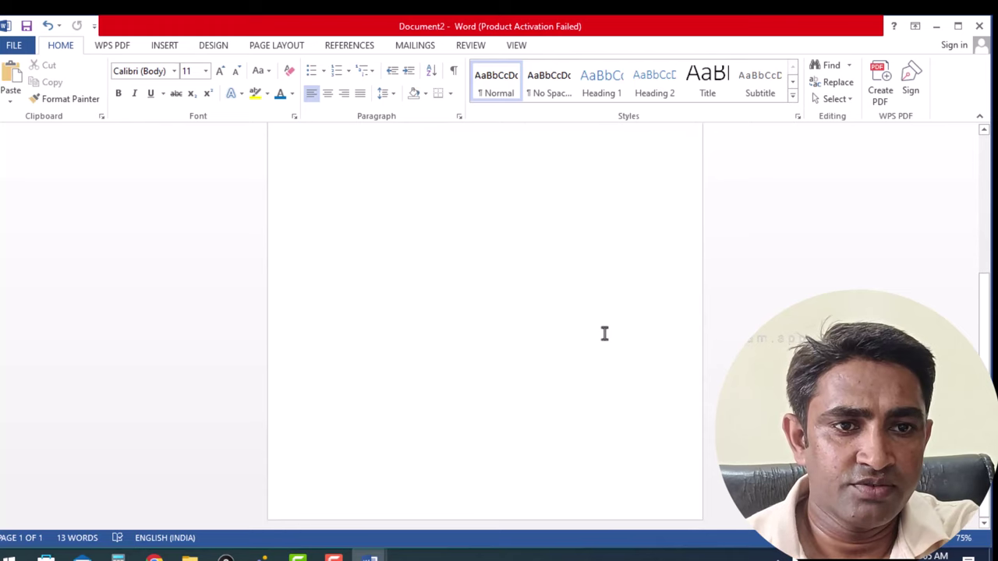
{"action": "left_click", "coordinate": [544, 492]}
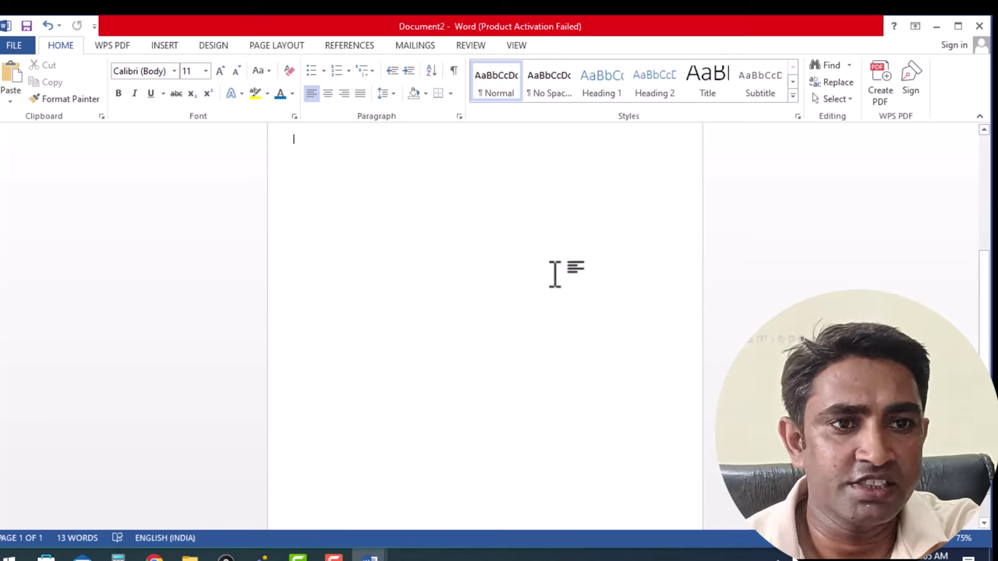
{"action": "left_click", "coordinate": [166, 48]}
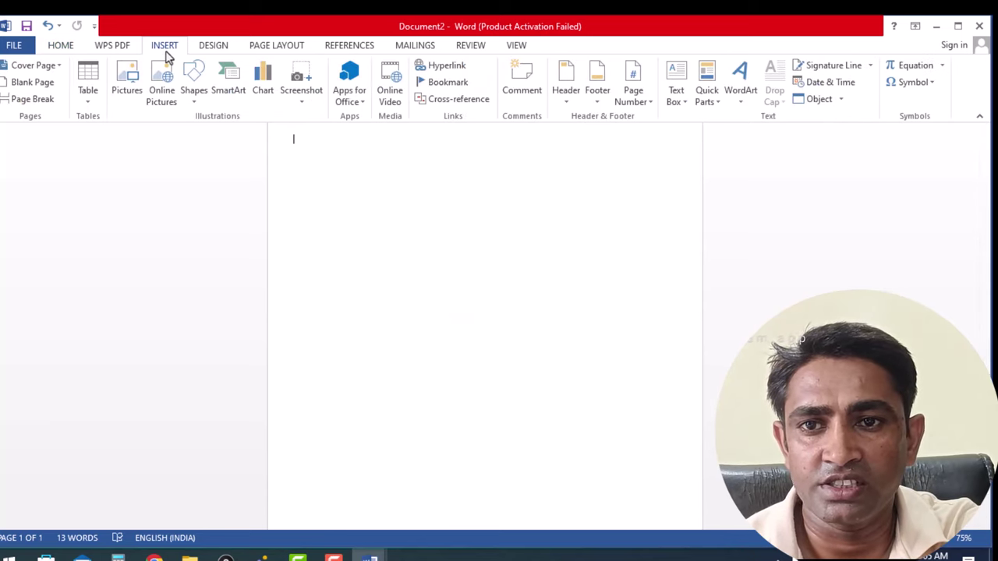
{"action": "left_click", "coordinate": [194, 105]}
{"action": "left_click", "coordinate": [232, 134]}
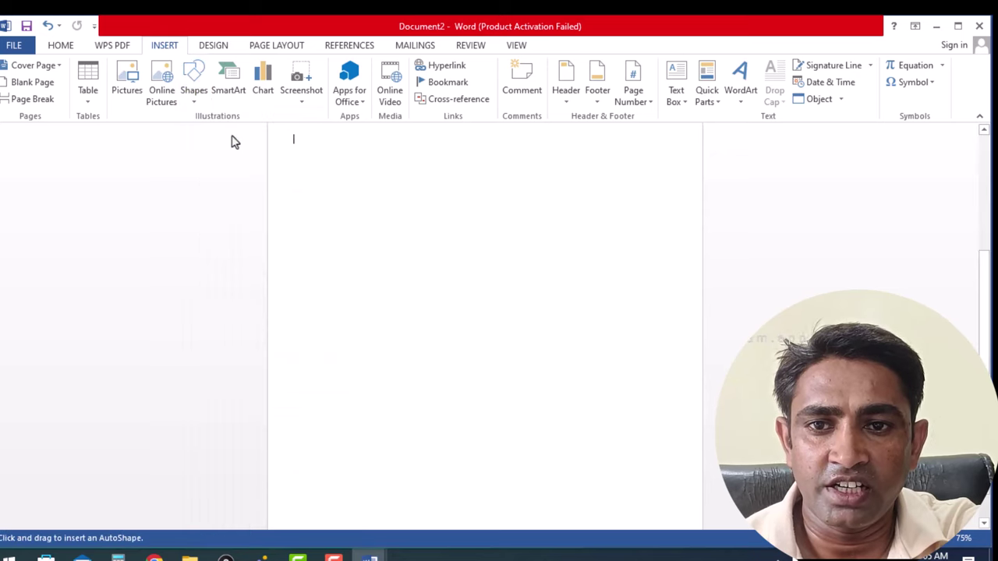
{"action": "scroll", "coordinate": [356, 416], "scroll_direction": "down", "scroll_amount": 1}
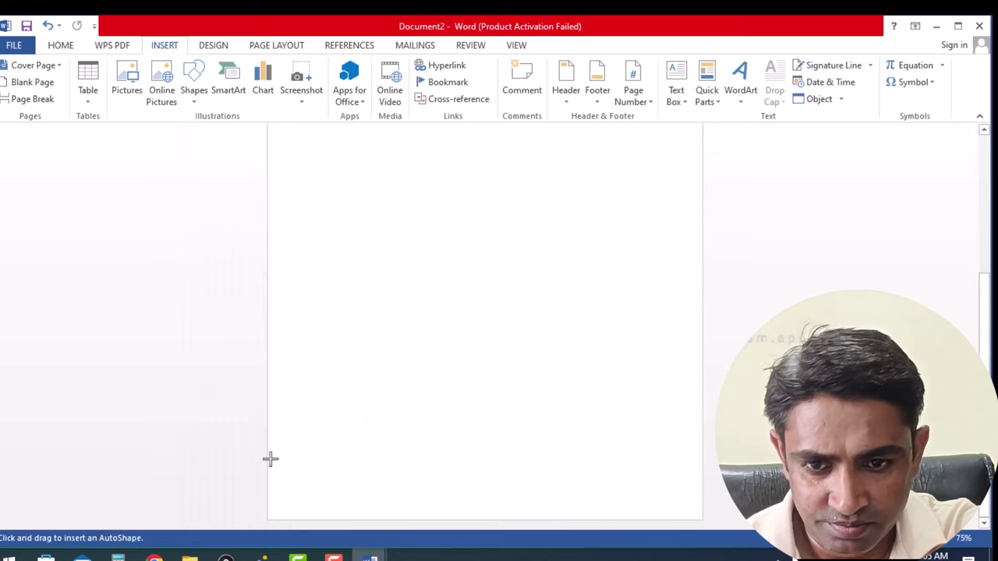
{"action": "mouse_move", "coordinate": [267, 448]}
{"action": "left_mouse_down"}
{"action": "mouse_move", "coordinate": [686, 529]}
{"action": "mouse_move", "coordinate": [701, 515]}
{"action": "left_mouse_up"}
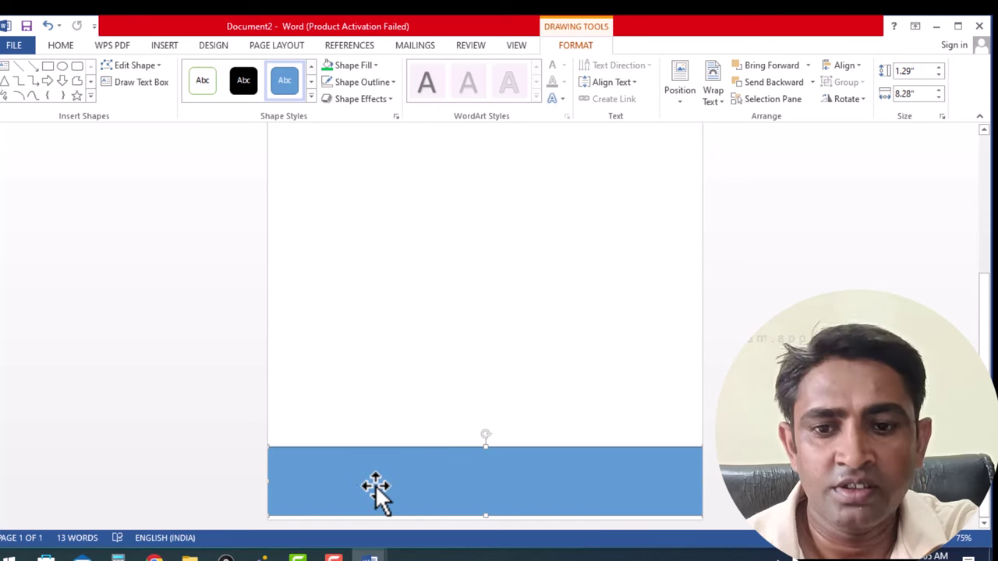
- Fill the footer rectangle light blue and bend its top edge into a wave with Edit Points
{"action": "left_click", "coordinate": [375, 67]}
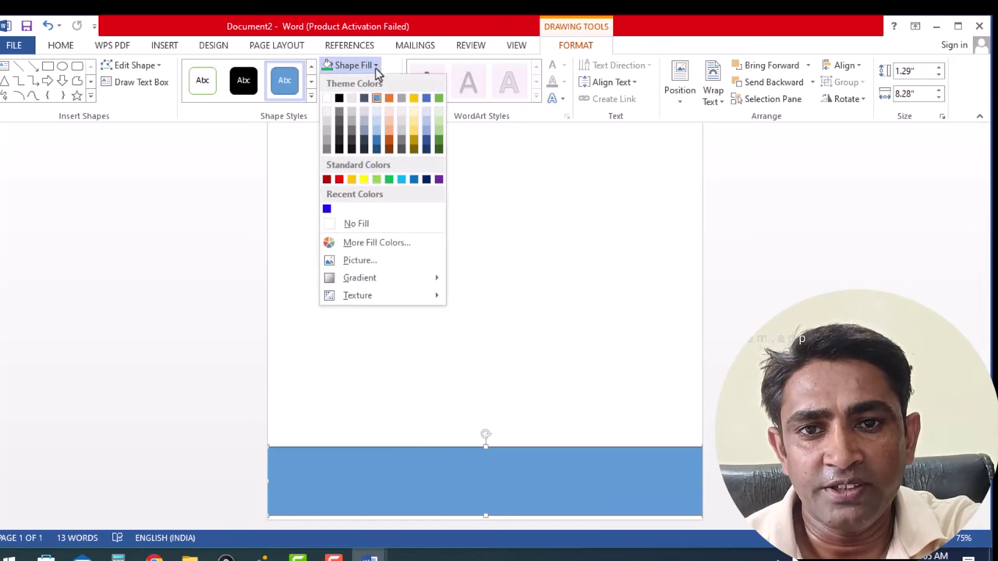
{"action": "left_click", "coordinate": [402, 180]}
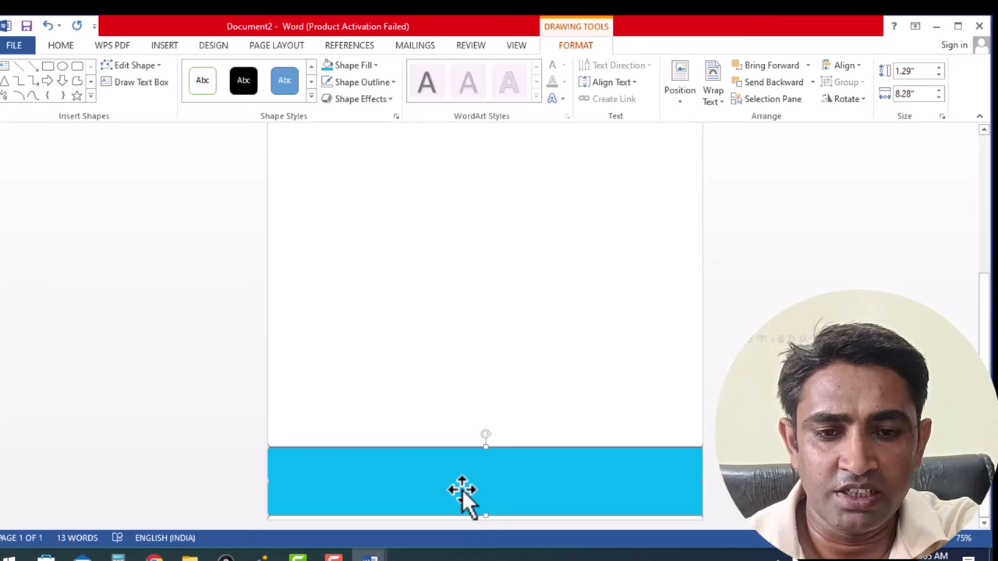
{"action": "left_click", "coordinate": [122, 66]}
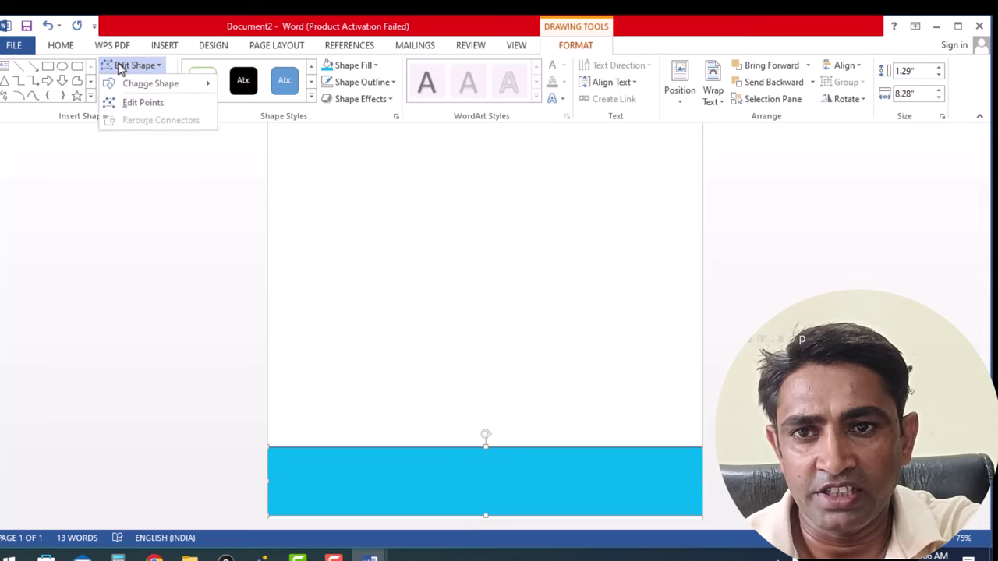
{"action": "left_click", "coordinate": [143, 103]}
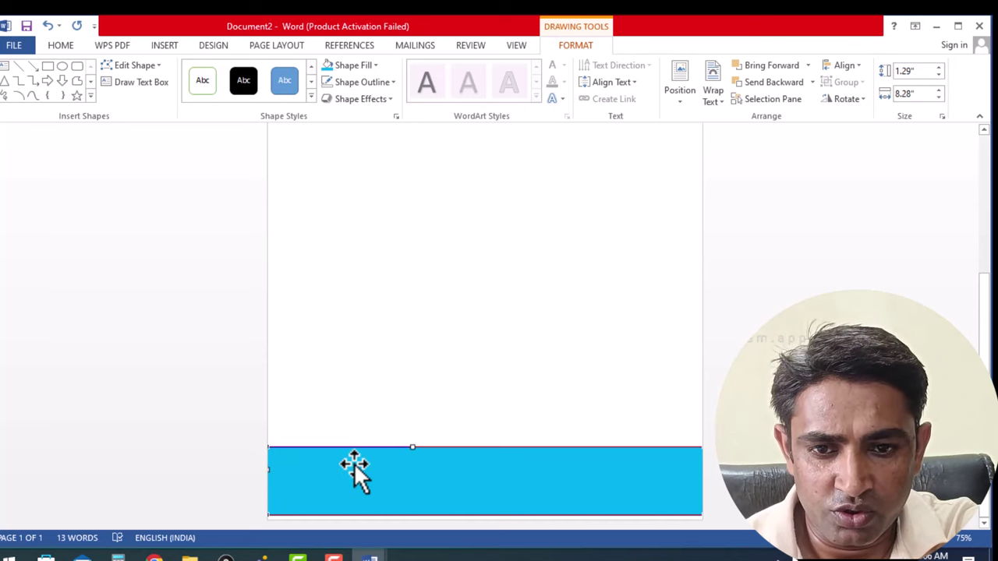
{"action": "mouse_move", "coordinate": [412, 461]}
{"action": "left_mouse_down"}
{"action": "mouse_move", "coordinate": [441, 489]}
{"action": "mouse_move", "coordinate": [562, 514]}
{"action": "mouse_move", "coordinate": [574, 550]}
{"action": "mouse_move", "coordinate": [553, 522]}
{"action": "mouse_move", "coordinate": [601, 524]}
{"action": "mouse_move", "coordinate": [602, 533]}
{"action": "mouse_move", "coordinate": [593, 521]}
{"action": "left_mouse_up"}
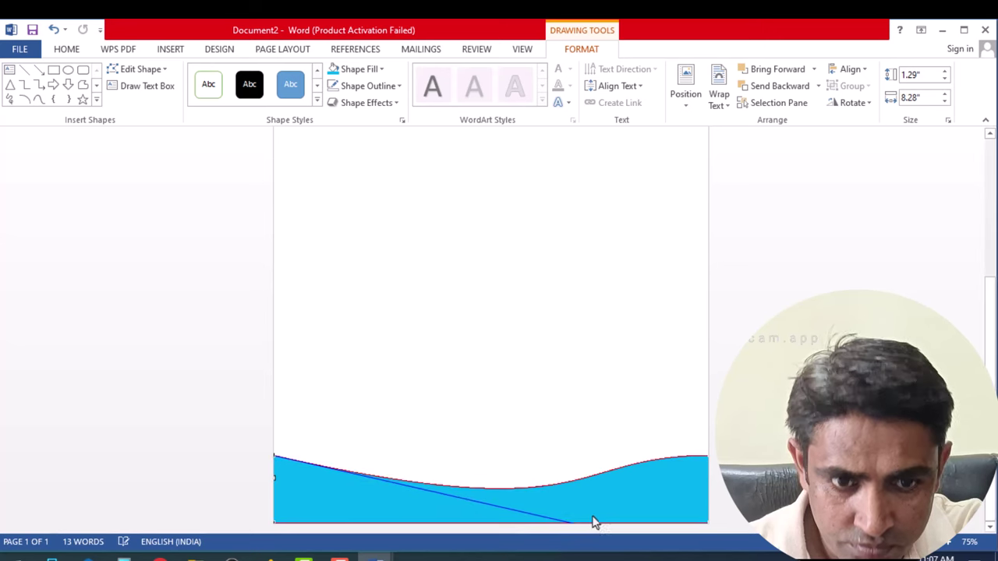
{"action": "left_click", "coordinate": [594, 497]}
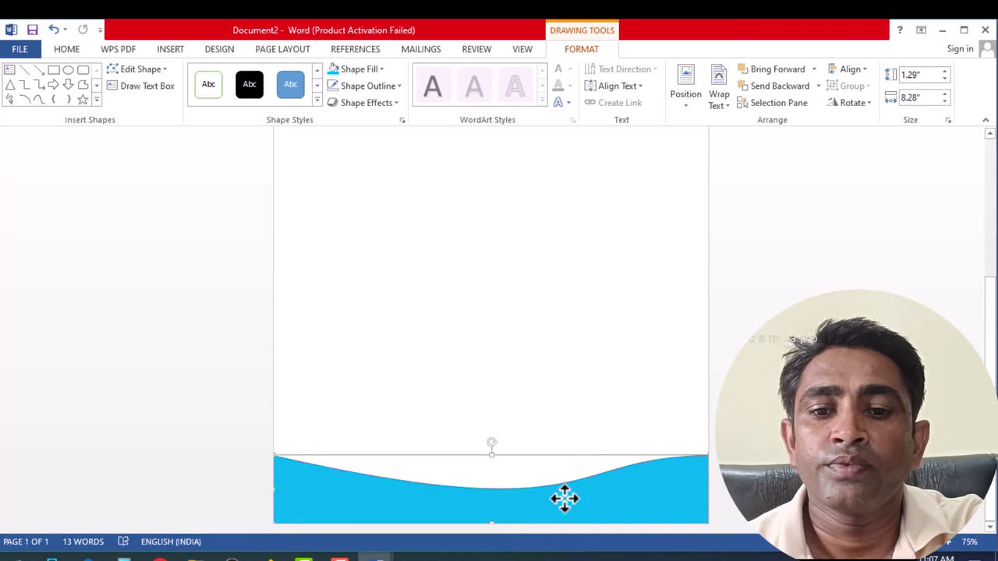
- Set the blue wave's Shape Outline to No Outline
{"action": "left_click", "coordinate": [400, 87]}
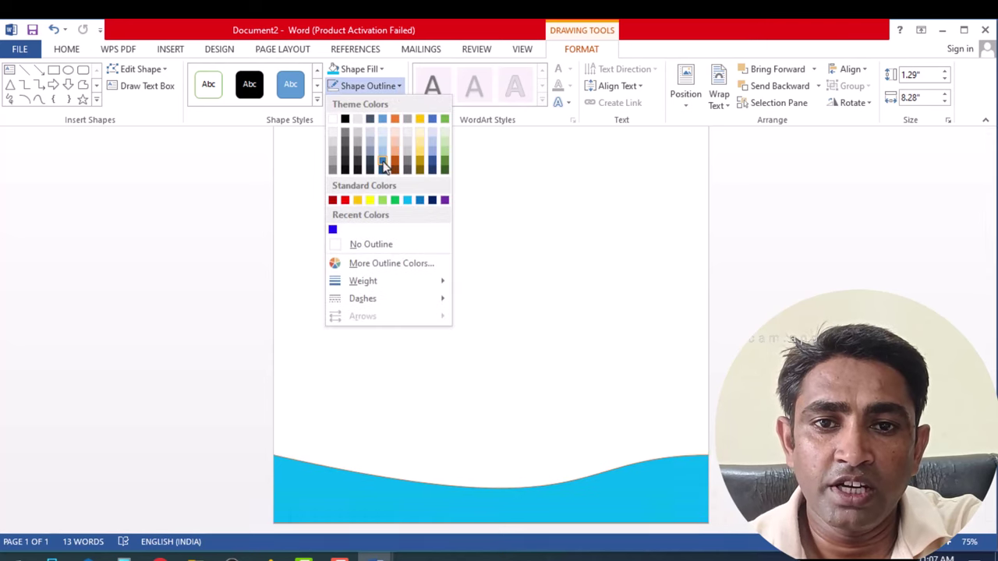
{"action": "left_click", "coordinate": [371, 244]}
{"action": "left_click", "coordinate": [519, 456]}
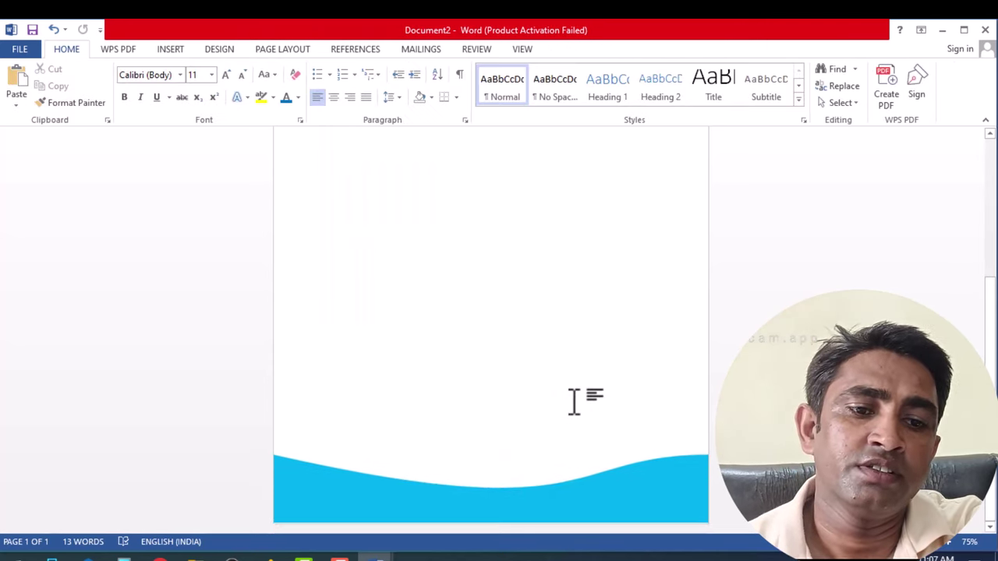
{"action": "left_click", "coordinate": [600, 483]}
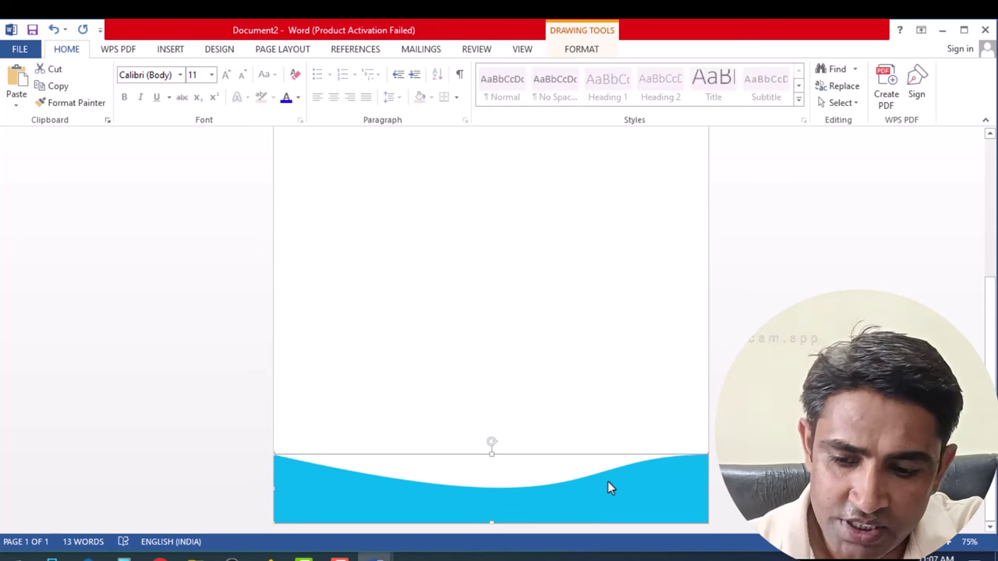
- Duplicate the blue wave slightly higher and fill the copy yellow
{"action": "left_click_drag", "start_coordinate": [611, 465], "coordinate": [614, 459]}
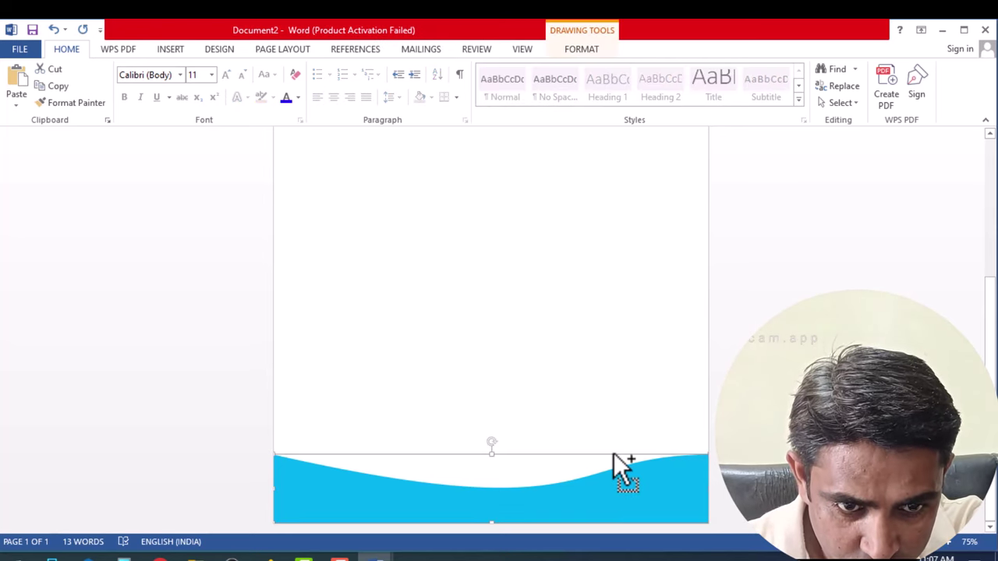
{"action": "left_click_drag", "start_coordinate": [615, 468], "coordinate": [614, 419]}
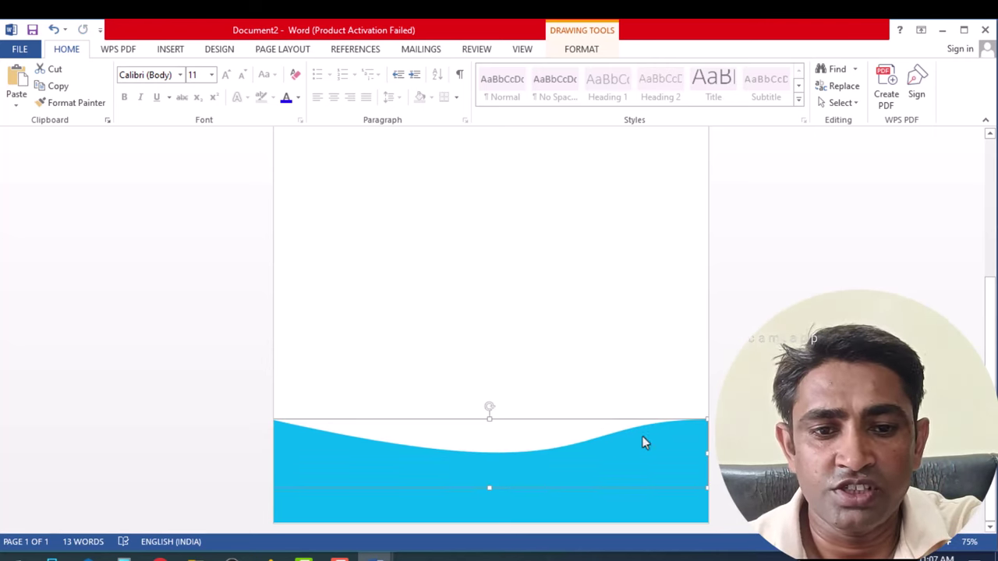
{"action": "double_click", "coordinate": [630, 421]}
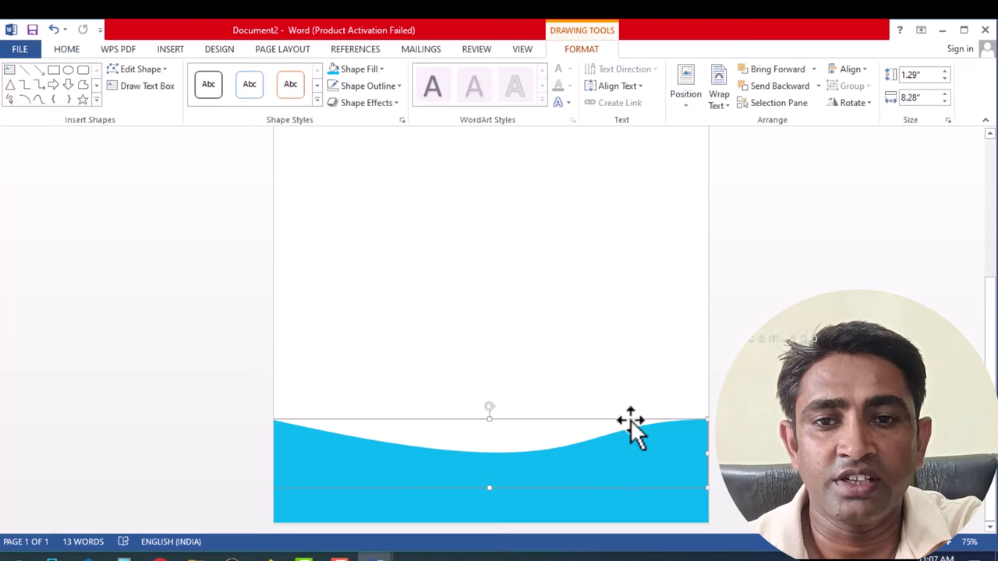
{"action": "left_click", "coordinate": [382, 71]}
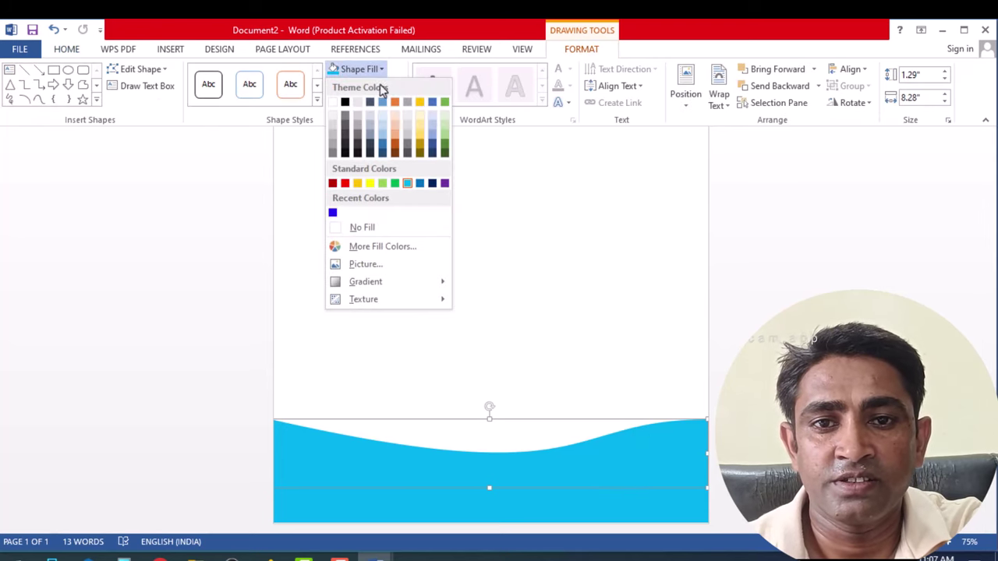
{"action": "left_click", "coordinate": [369, 183]}
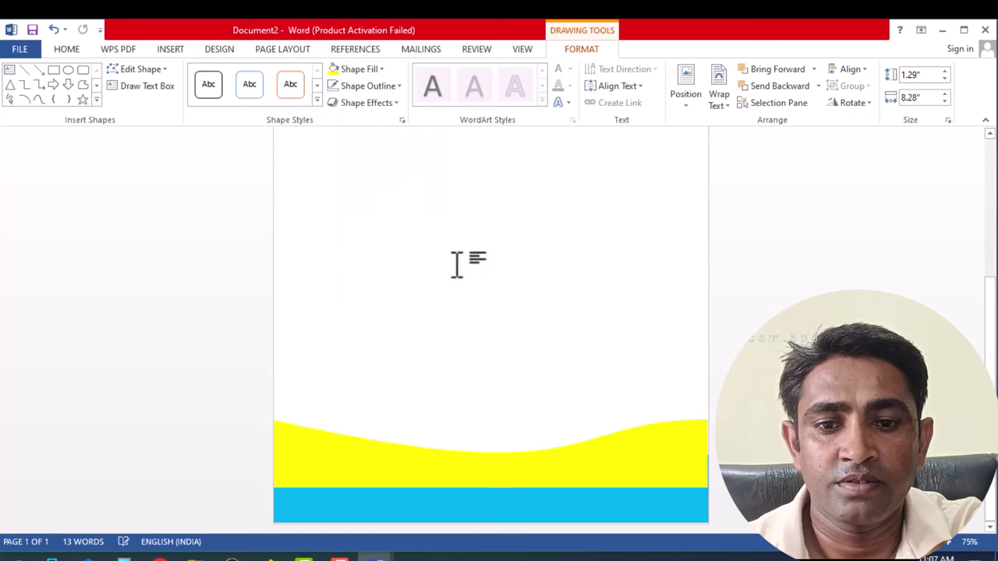
- Send the yellow wave behind the blue one and nudge it until a yellow edge shows above
{"action": "left_click", "coordinate": [603, 480]}
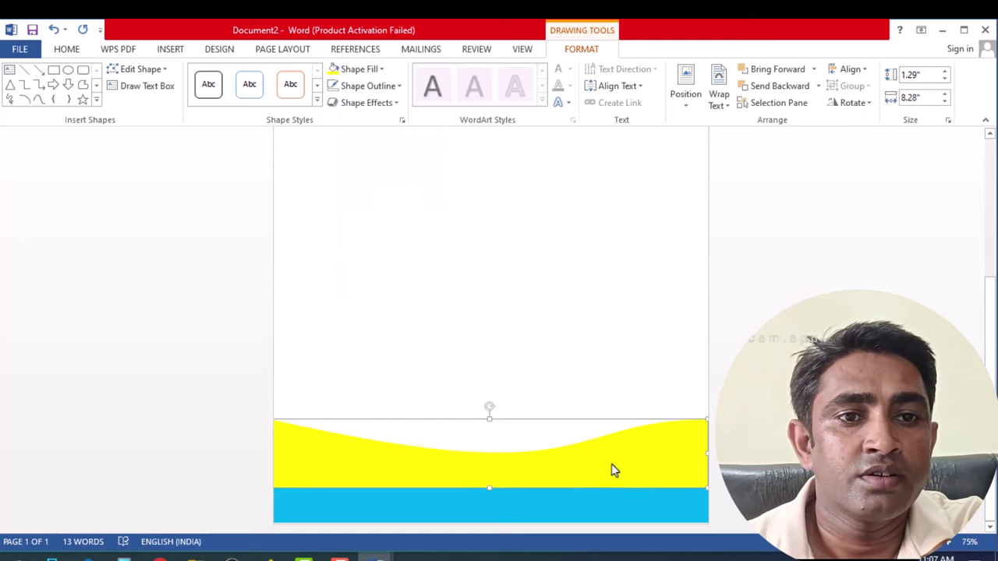
{"action": "left_click", "coordinate": [781, 86]}
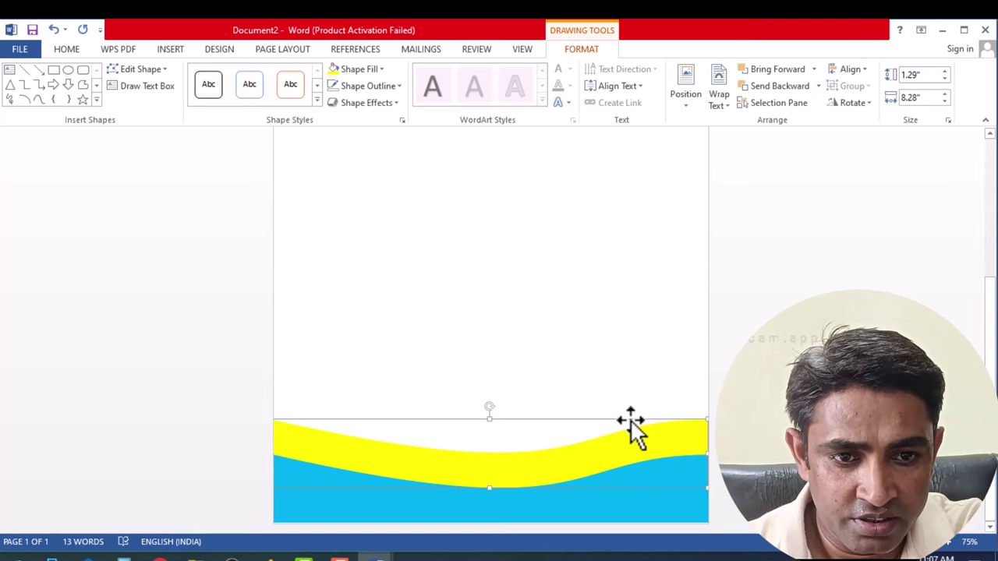
{"action": "key", "text": "Down"}
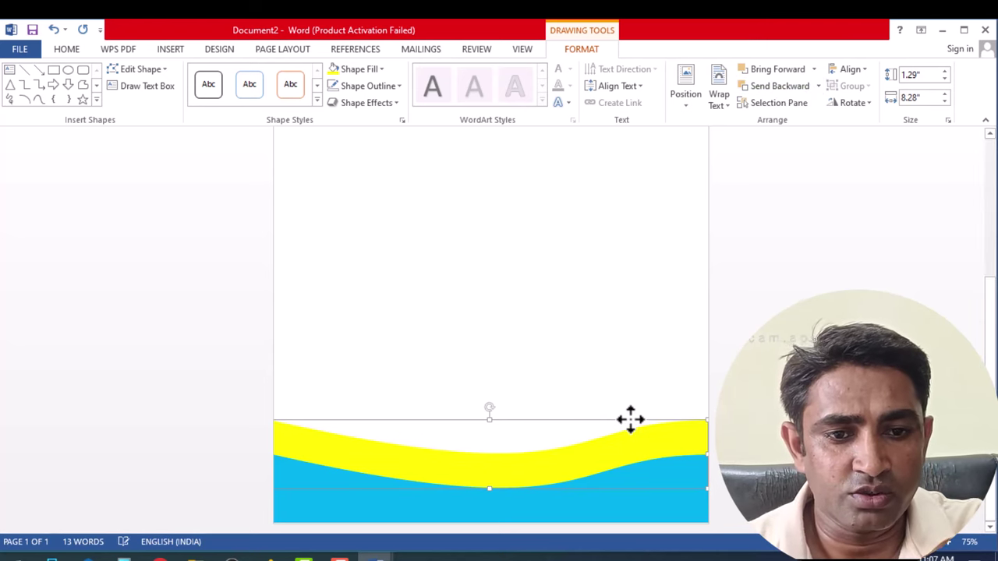
{"action": "key", "text": "Down"}
{"action": "key", "text": "Down"}
{"action": "key", "text": "Down"}
{"action": "key", "text": "Down"}
{"action": "key", "text": "Down"}
{"action": "key", "text": "Down"}
{"action": "key", "text": "Down"}
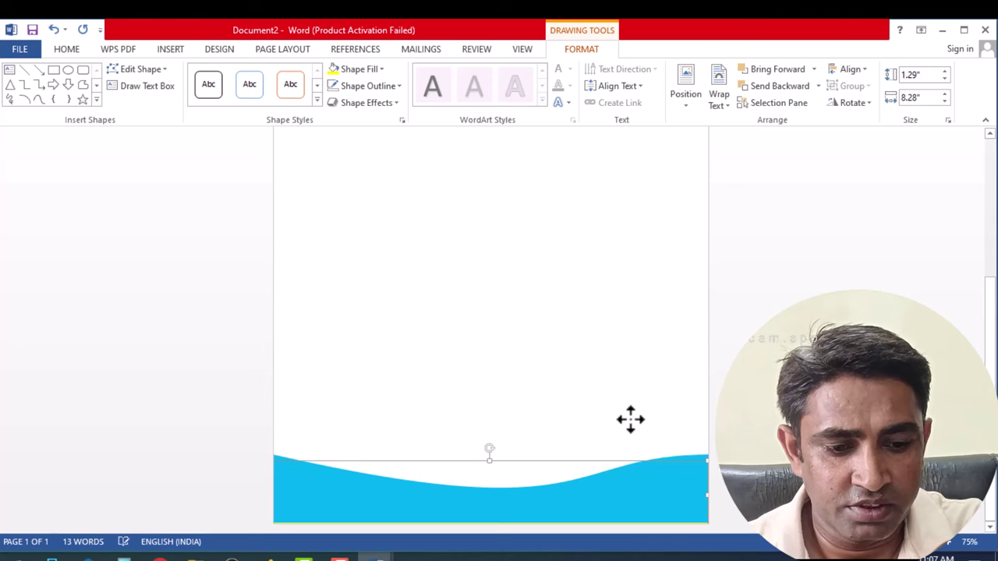
{"action": "key", "text": "Down"}
{"action": "key", "text": "Up"}
{"action": "key", "text": "Up"}
{"action": "key", "text": "Up"}
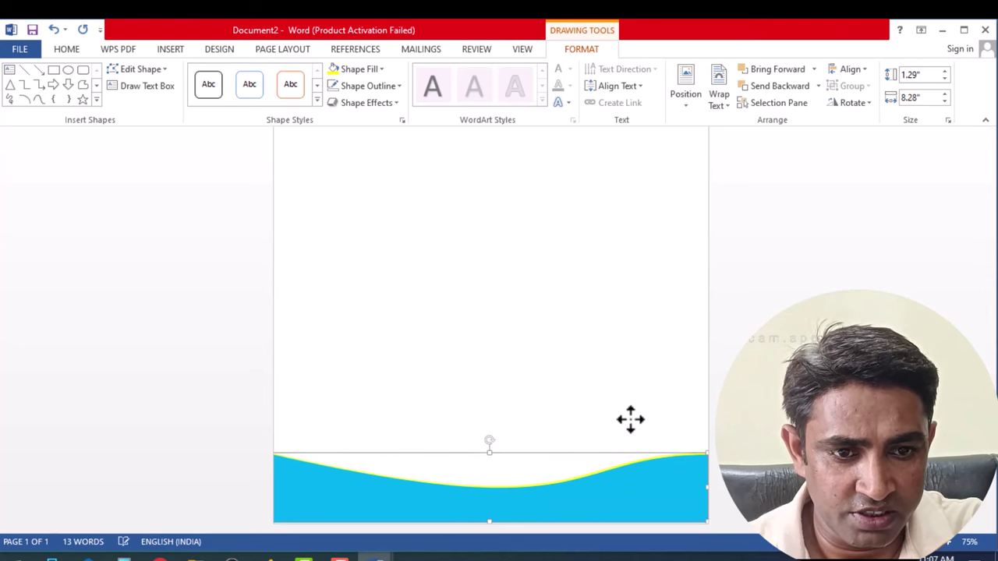
{"action": "key", "text": "Up"}
{"action": "key", "text": "Up"}
{"action": "key", "text": "Up"}
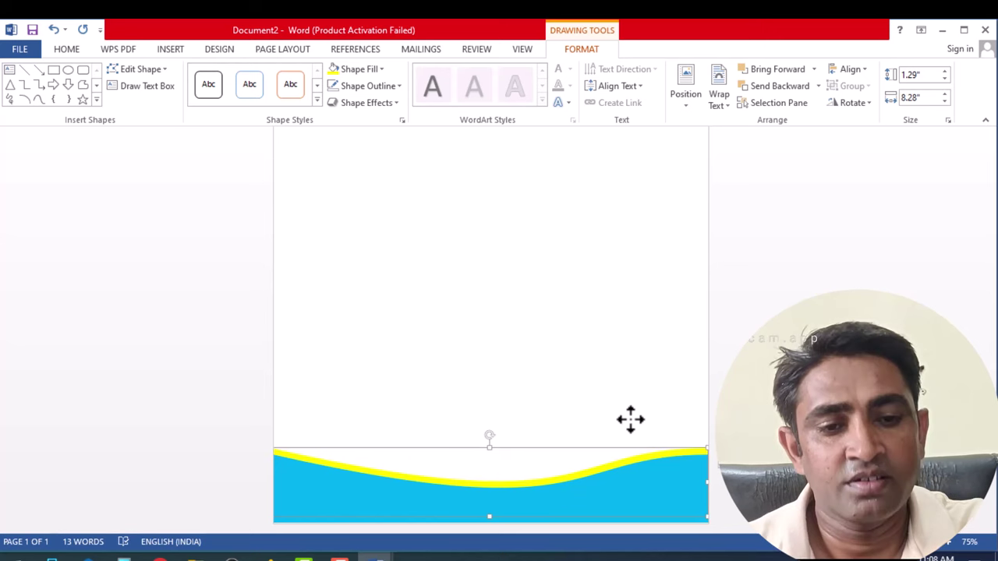
{"action": "left_click", "coordinate": [537, 348]}
{"action": "scroll", "coordinate": [546, 343], "scroll_direction": "up", "scroll_amount": 1}
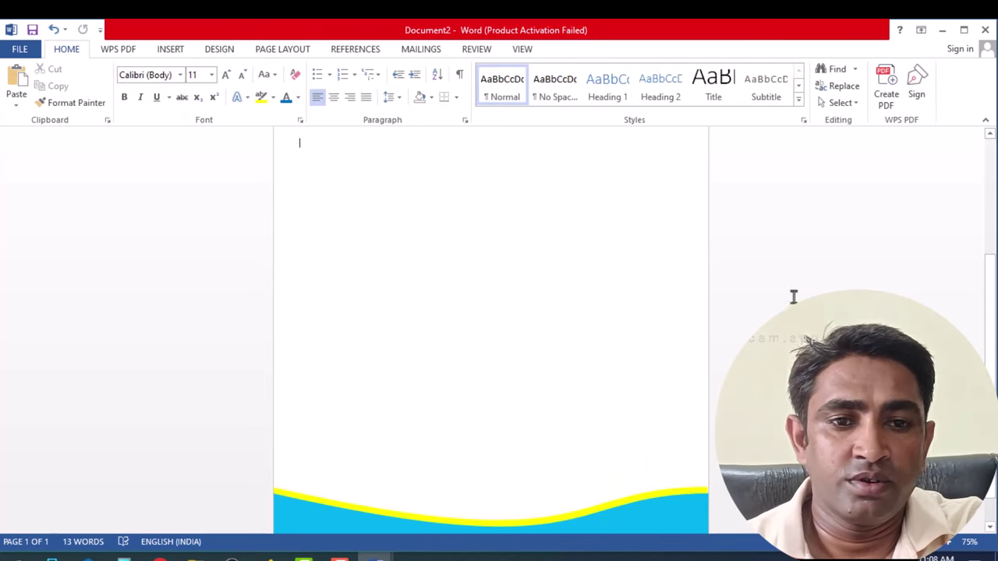
- Zoom out to view the full letterhead, from ASHOKA CLASSES heading to the yellow-edged blue wave
{"action": "scroll", "coordinate": [794, 294], "scroll_direction": "down", "scroll_amount": 1, "text": "ctrl"}
{"action": "scroll", "coordinate": [804, 293], "scroll_direction": "down", "scroll_amount": 1, "text": "ctrl"}
{"action": "scroll", "coordinate": [804, 293], "scroll_direction": "down", "scroll_amount": 1, "text": "ctrl"}
{"action": "scroll", "coordinate": [804, 293], "scroll_direction": "up", "scroll_amount": 1, "text": "ctrl"}
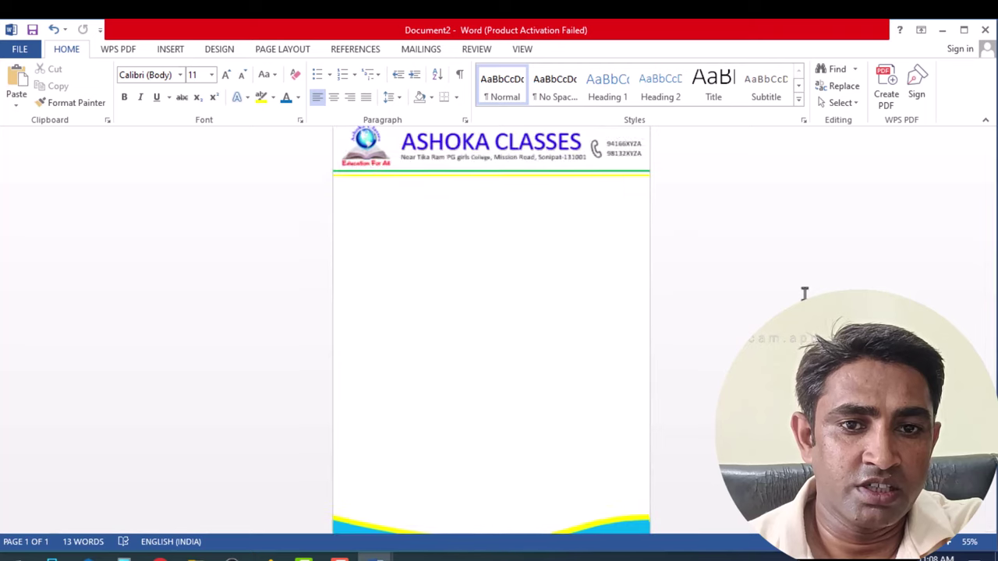
{"action": "scroll", "coordinate": [803, 294], "scroll_direction": "down", "scroll_amount": 1, "text": "ctrl"}
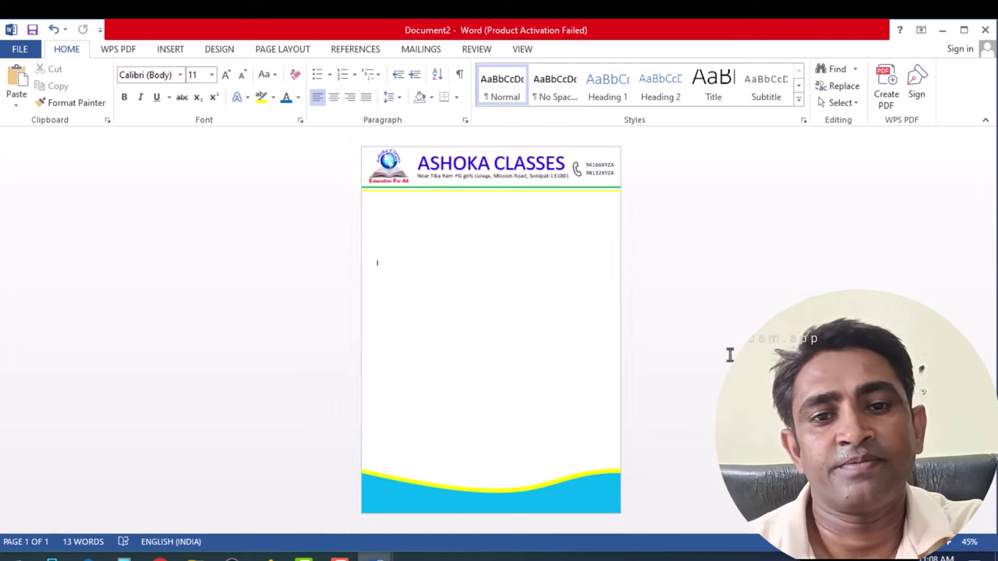